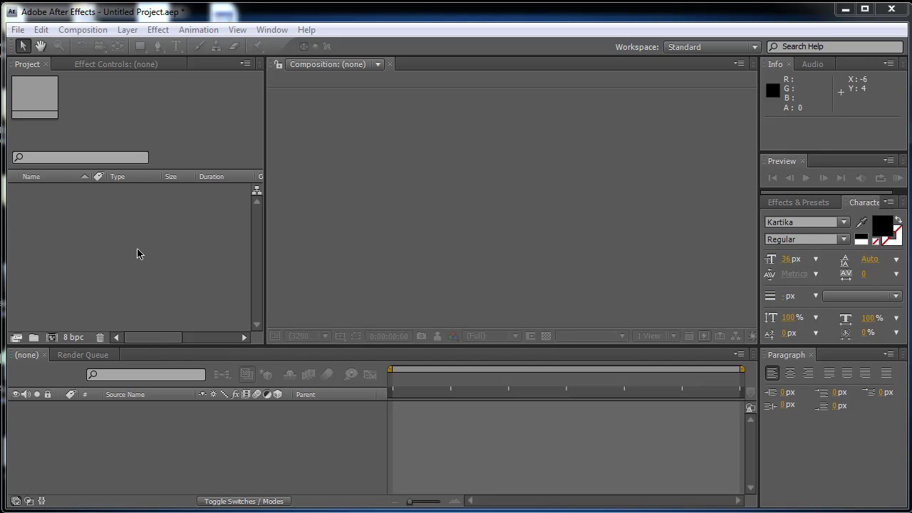
# Create a new composition of 960 x 540 px with a duration of 10 seconds.
pyautogui.rightClick(138, 252)
pyautogui.click(169, 262)
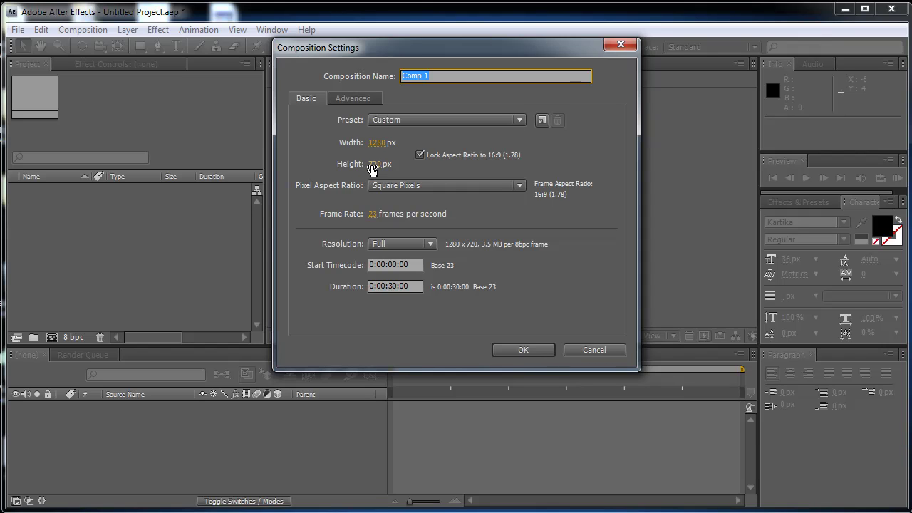
pyautogui.click(374, 164)
pyautogui.write('540')
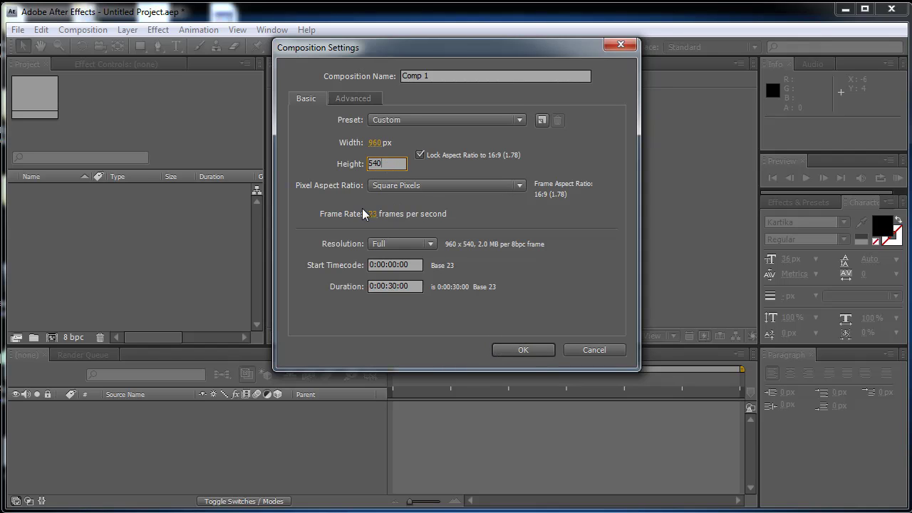
pyautogui.click(394, 287)
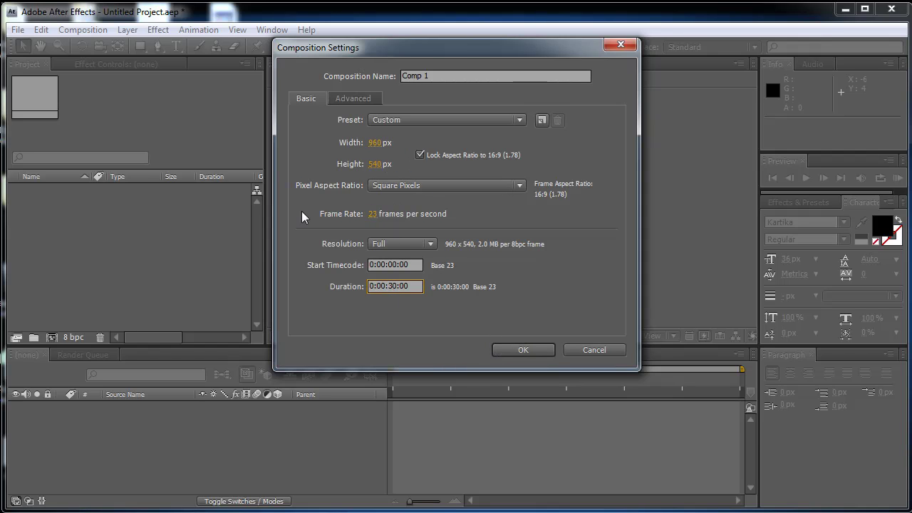
pyautogui.doubleClick(393, 286)
pyautogui.write('10')
pyautogui.click(507, 350)
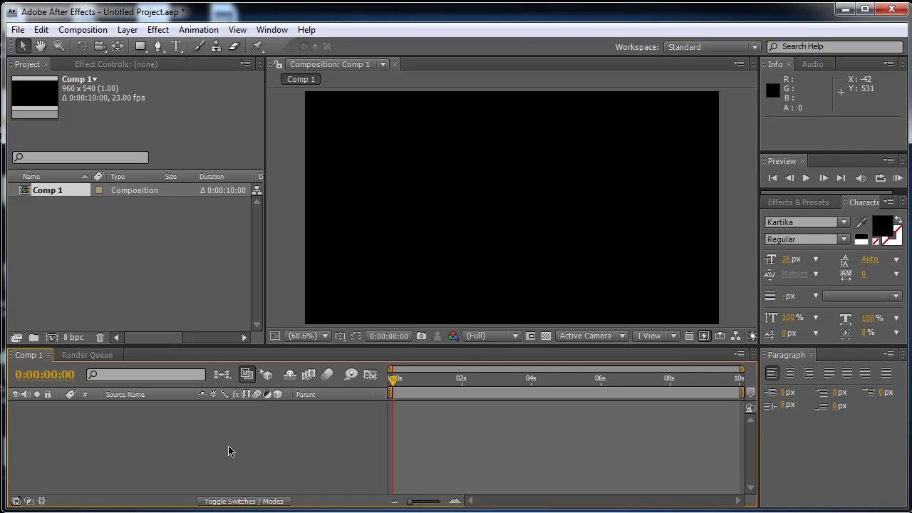
# Add a black solid layer at composition size.
pyautogui.rightClick(179, 447)
pyautogui.moveTo(247, 375)
pyautogui.click(414, 413)
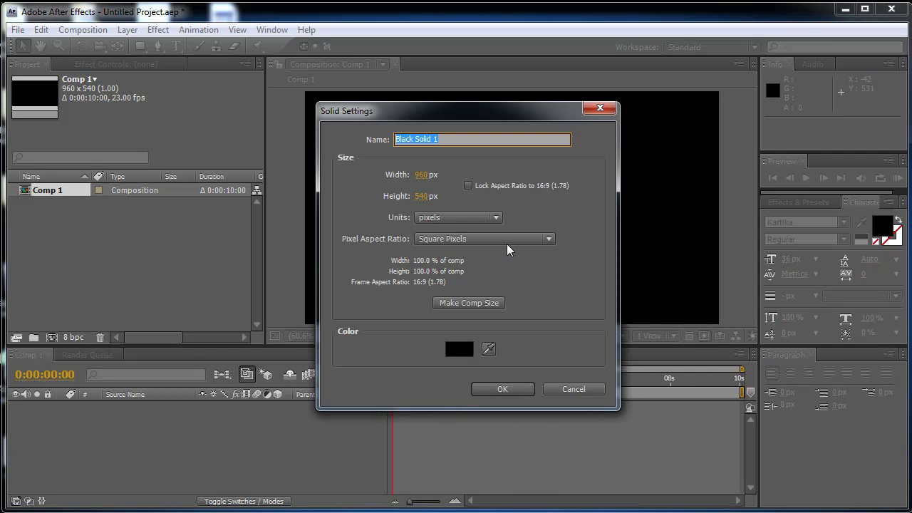
pyautogui.click(463, 303)
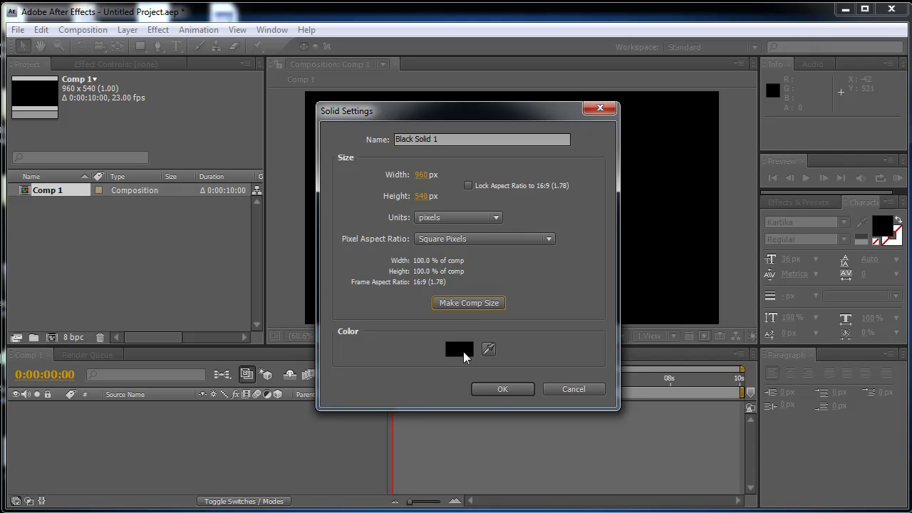
pyautogui.click(486, 388)
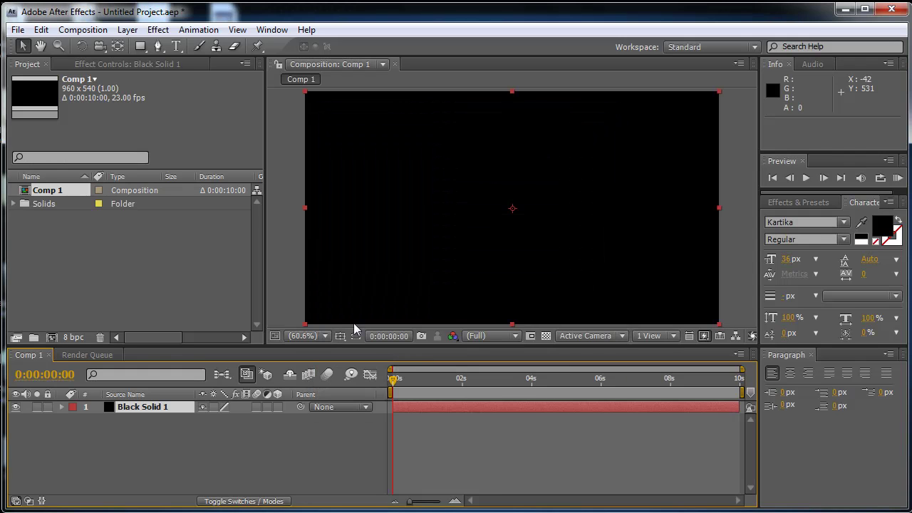
# Apply the Trapcode Form effect to the black solid and show its effect settings.
pyautogui.click(157, 31)
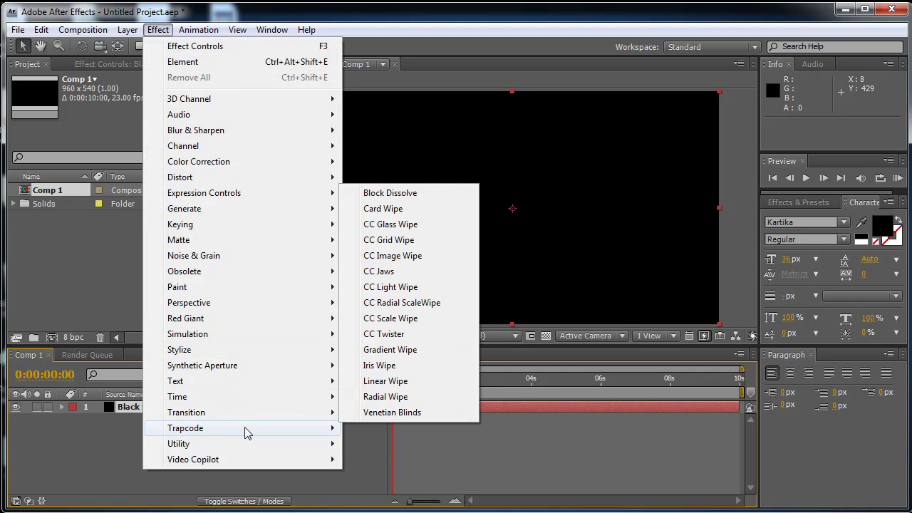
pyautogui.moveTo(257, 430)
pyautogui.click(396, 322)
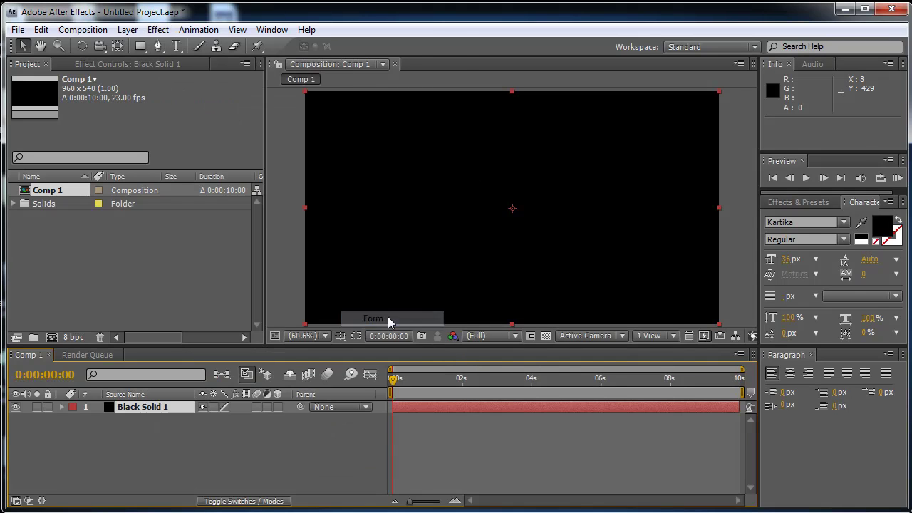
pyautogui.click(166, 65)
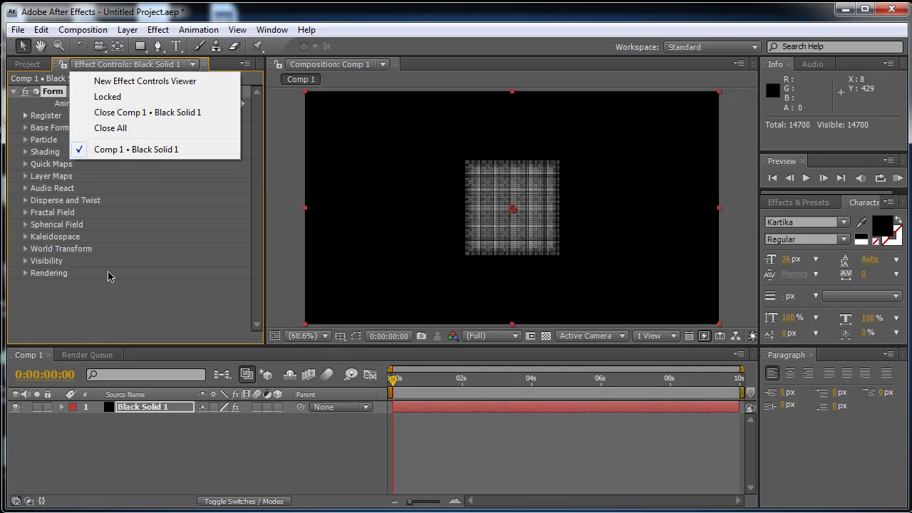
pyautogui.click(103, 308)
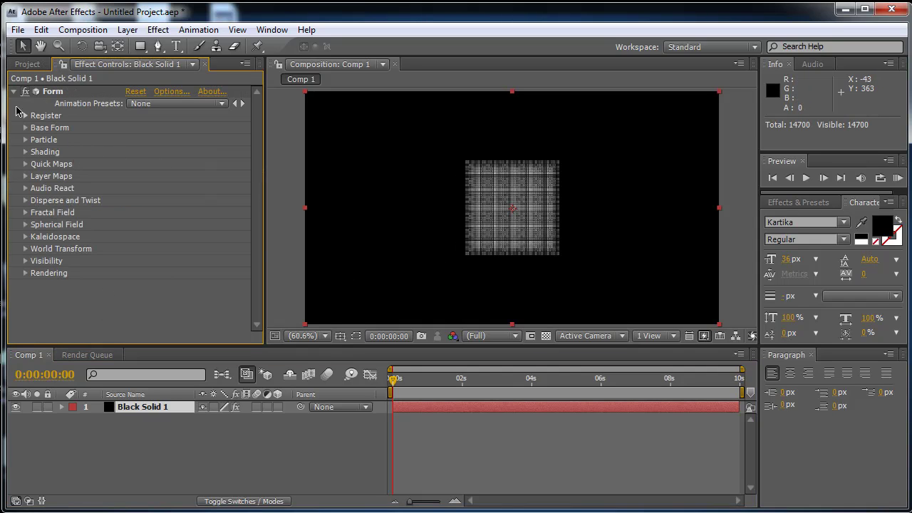
# Import Boening 747.obj from the My_Models folder as footage.
pyautogui.click(26, 63)
pyautogui.rightClick(107, 285)
pyautogui.click(296, 343)
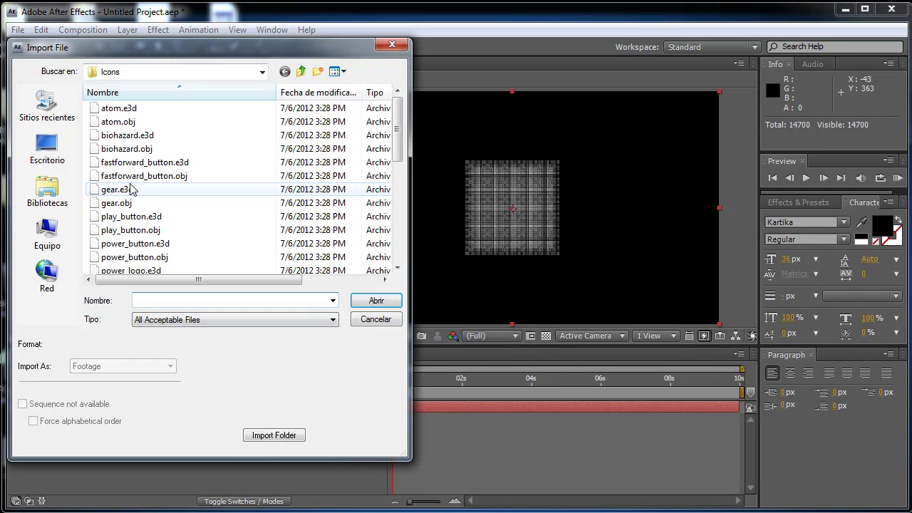
pyautogui.click(301, 72)
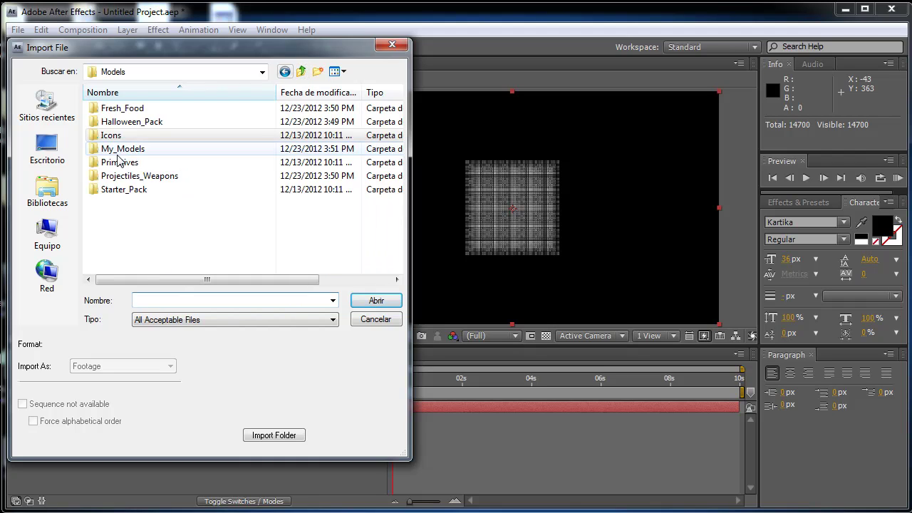
pyautogui.doubleClick(136, 148)
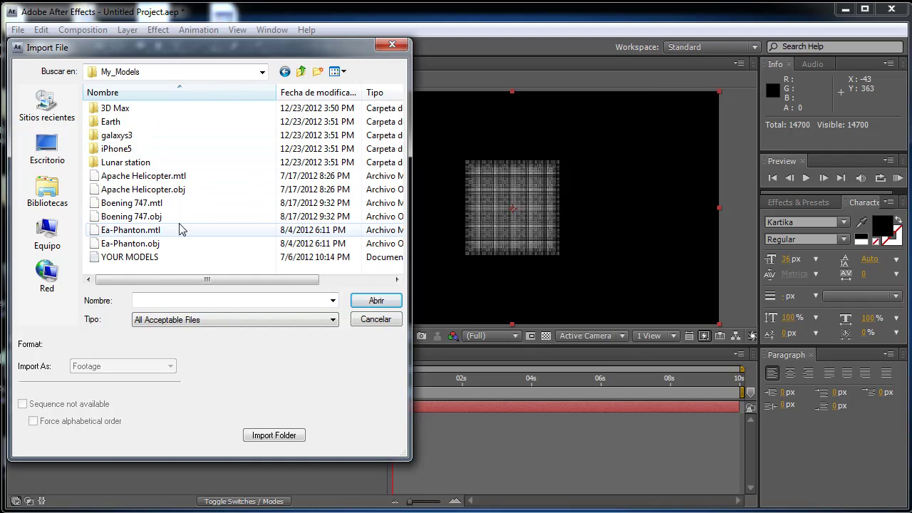
pyautogui.click(202, 217)
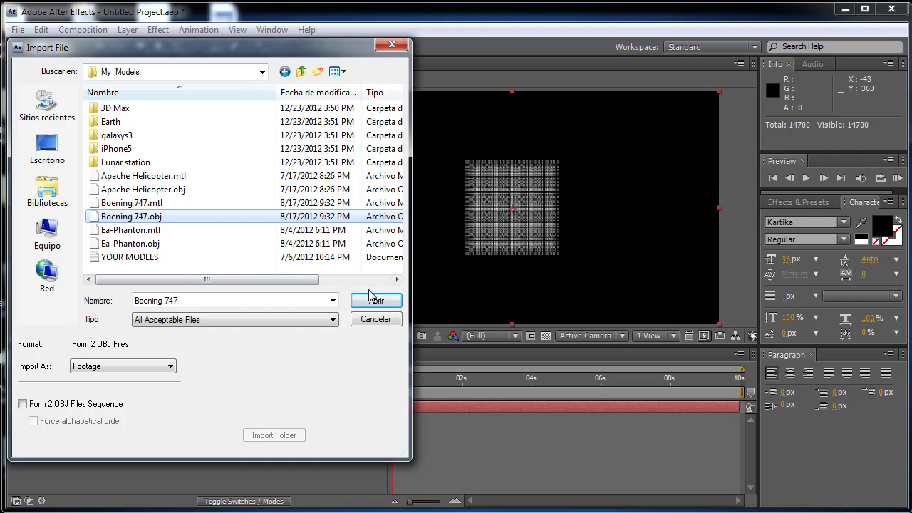
pyautogui.click(376, 300)
# Place Boening 747.obj below the black solid in the composition and hide its layer.
pyautogui.moveTo(77, 190); pyautogui.dragTo(165, 444)
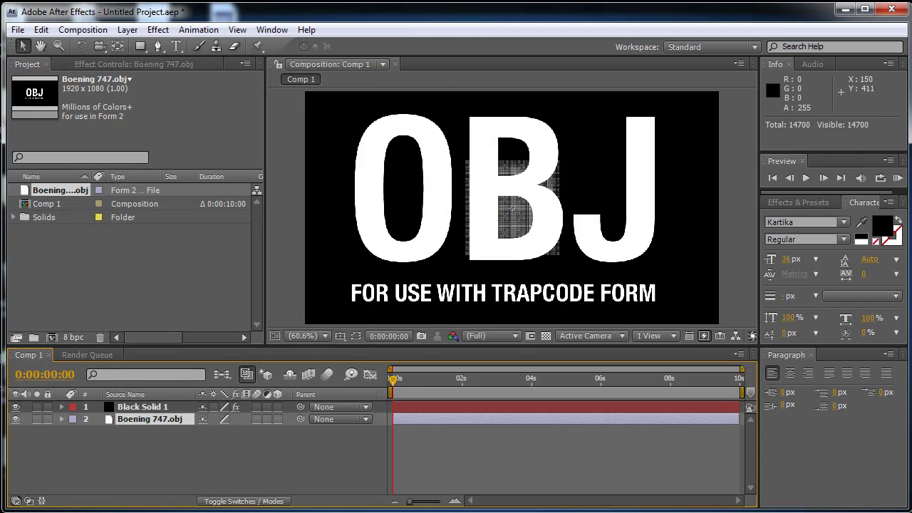
pyautogui.click(16, 419)
# Set the base form of the black solid's Form effect to OBJ Model.
pyautogui.click(142, 408)
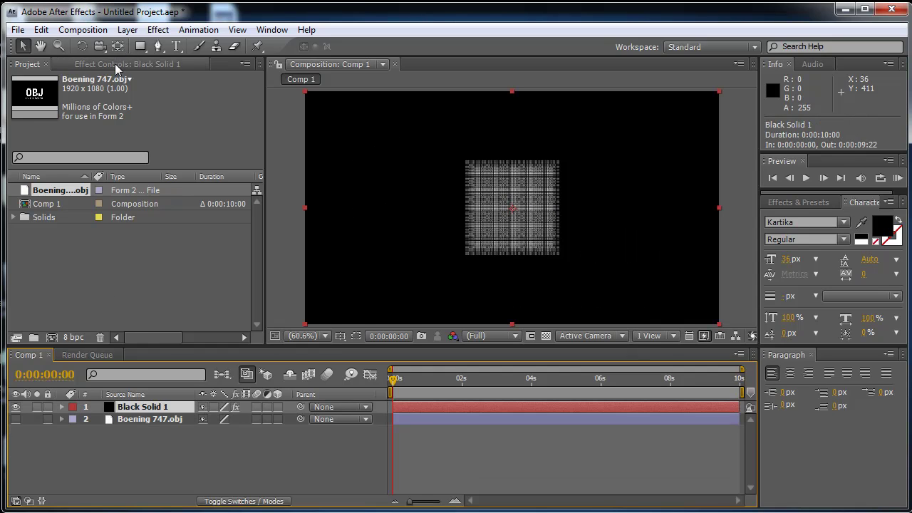
pyautogui.click(114, 63)
pyautogui.click(26, 127)
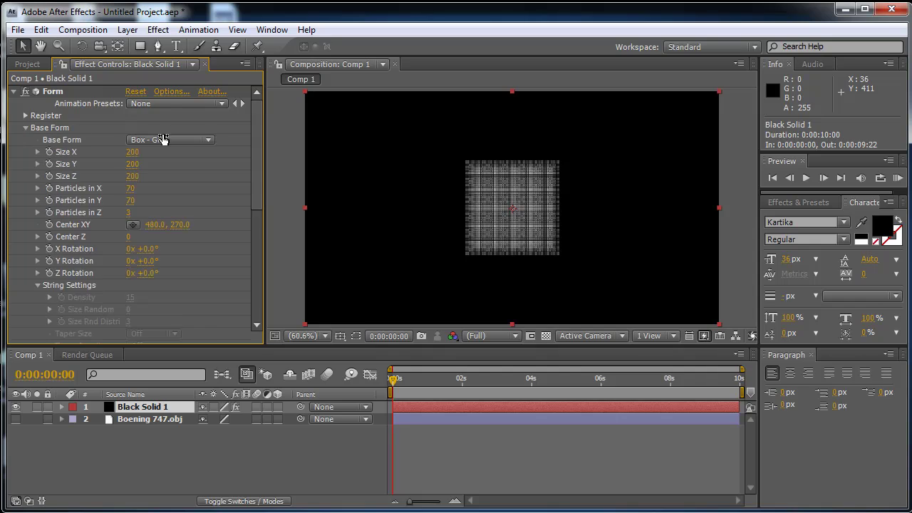
pyautogui.scroll(-1, 160, 120)
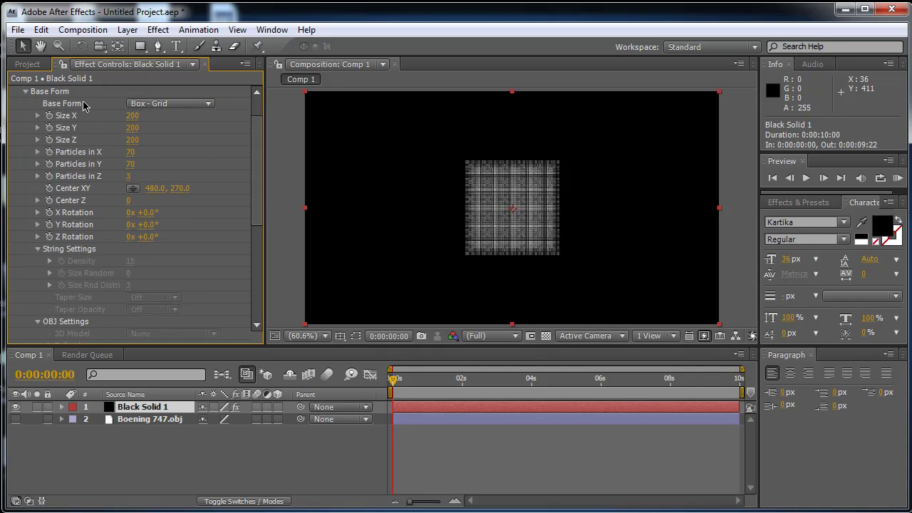
pyautogui.click(173, 107)
pyautogui.click(160, 152)
# Choose the Boening 747.obj layer as the 3D model in Form's OBJ settings.
pyautogui.scroll(-1, 228, 248)
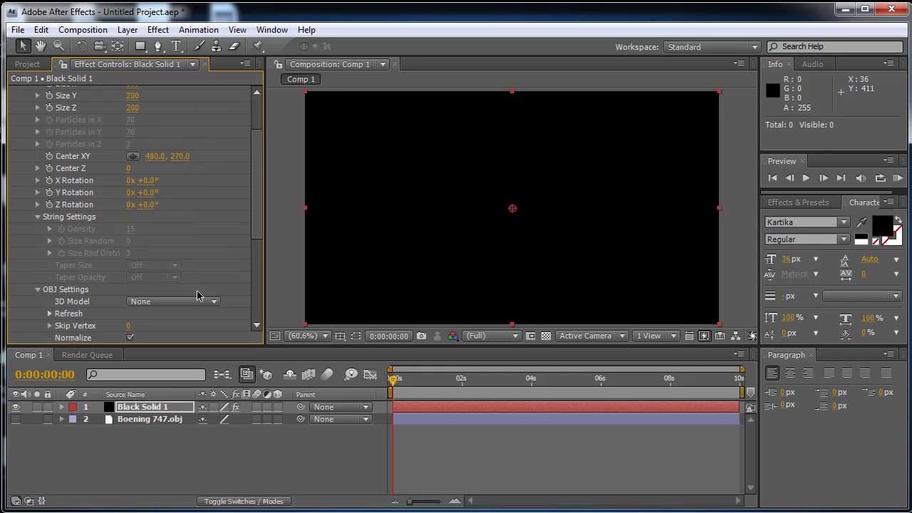
pyautogui.scroll(-1, 198, 296)
pyautogui.click(174, 271)
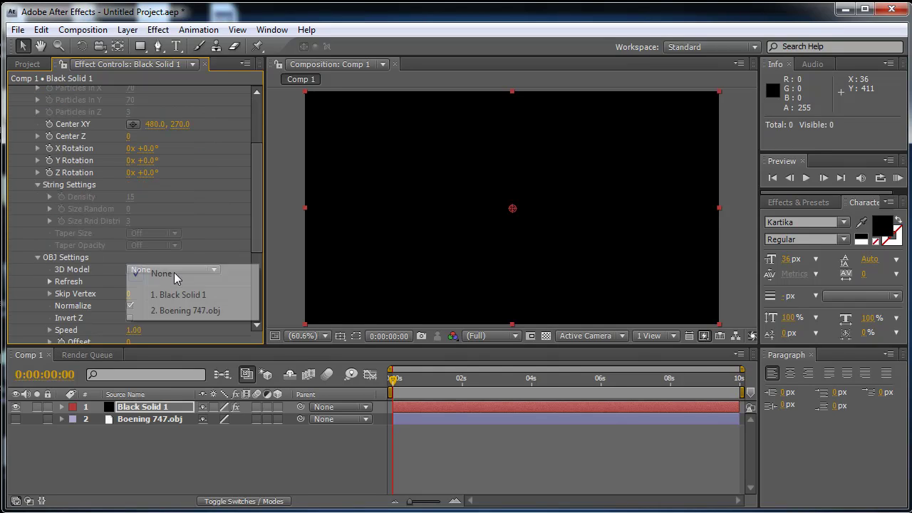
pyautogui.click(166, 314)
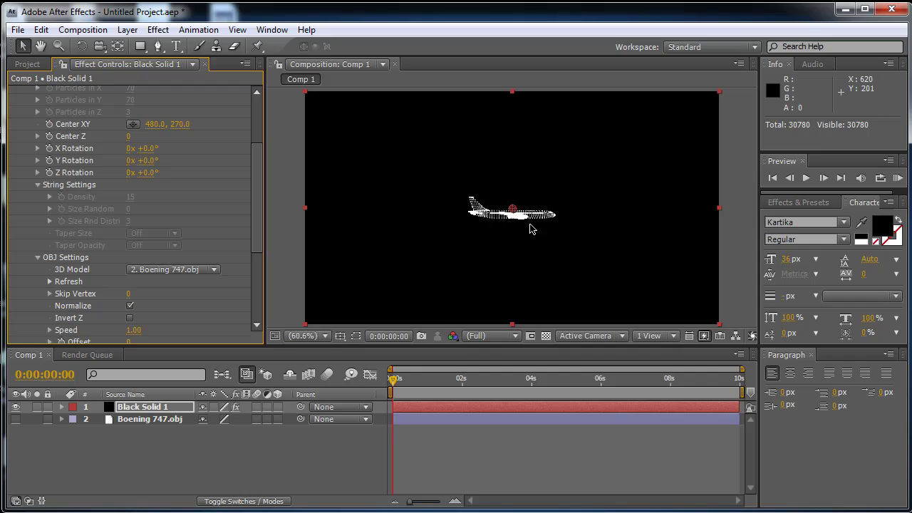
# Temporarily show the Boening 747.obj layer with the black solid hidden, and restore both layers' original visibility.
pyautogui.scroll(3, 60, 177)
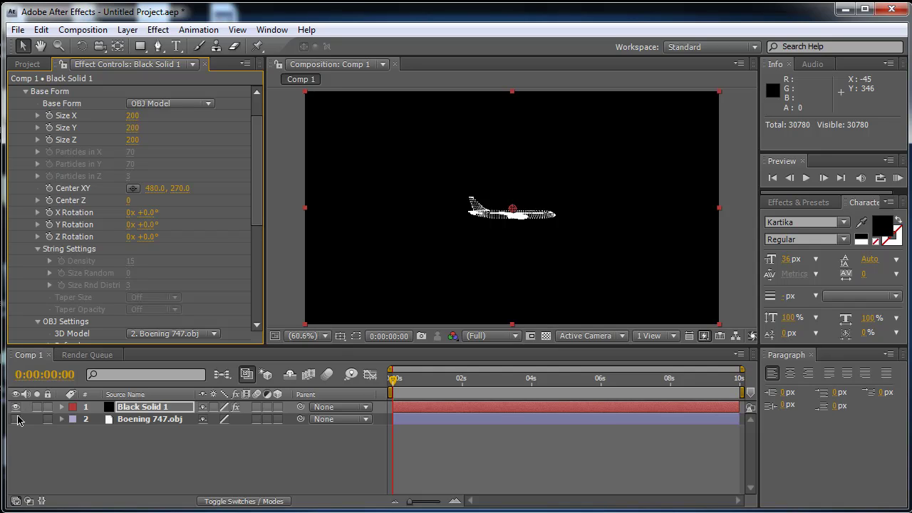
pyautogui.click(122, 422)
pyautogui.click(16, 419)
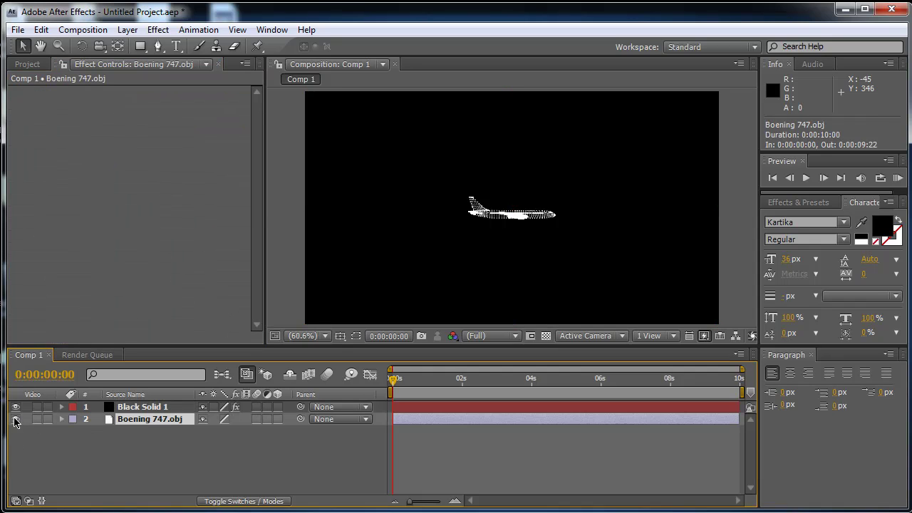
pyautogui.click(16, 407)
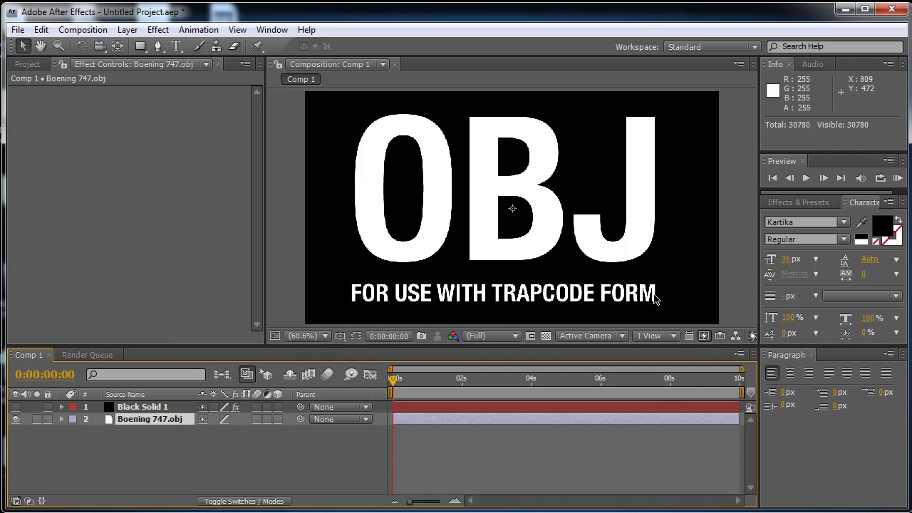
pyautogui.click(17, 420)
pyautogui.click(16, 407)
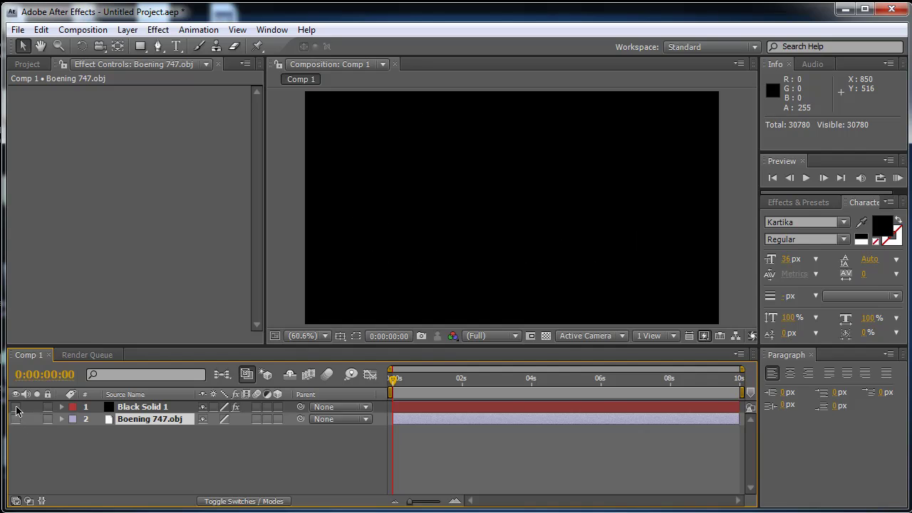
pyautogui.click(27, 64)
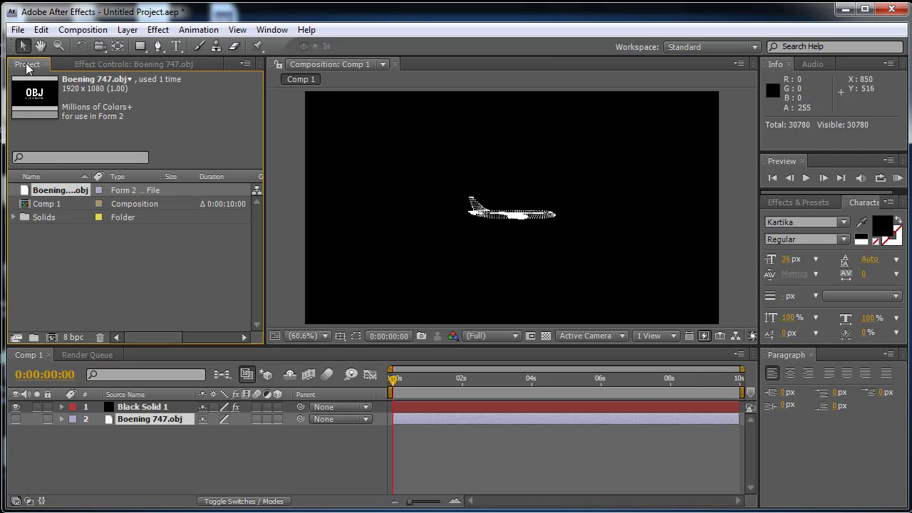
pyautogui.click(141, 266)
pyautogui.click(135, 64)
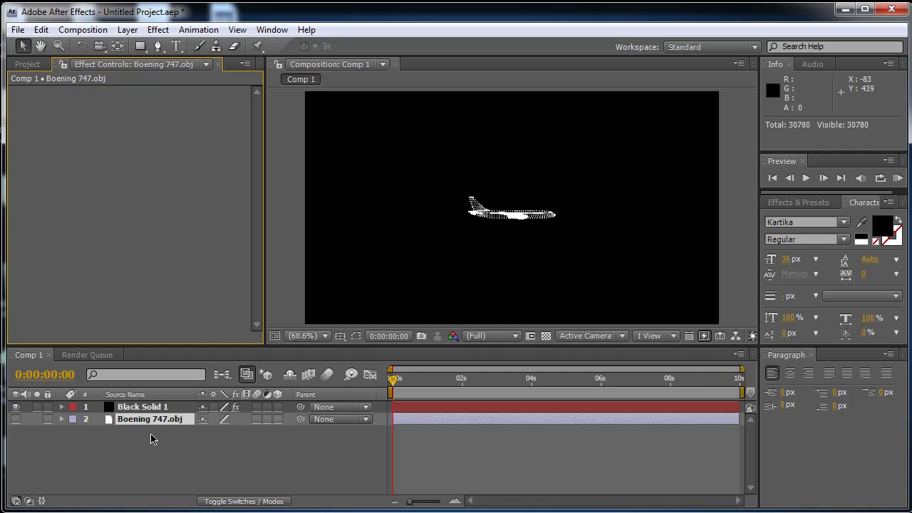
# Add a camera layer named Camera with the 24mm preset above the black solid.
pyautogui.click(143, 411)
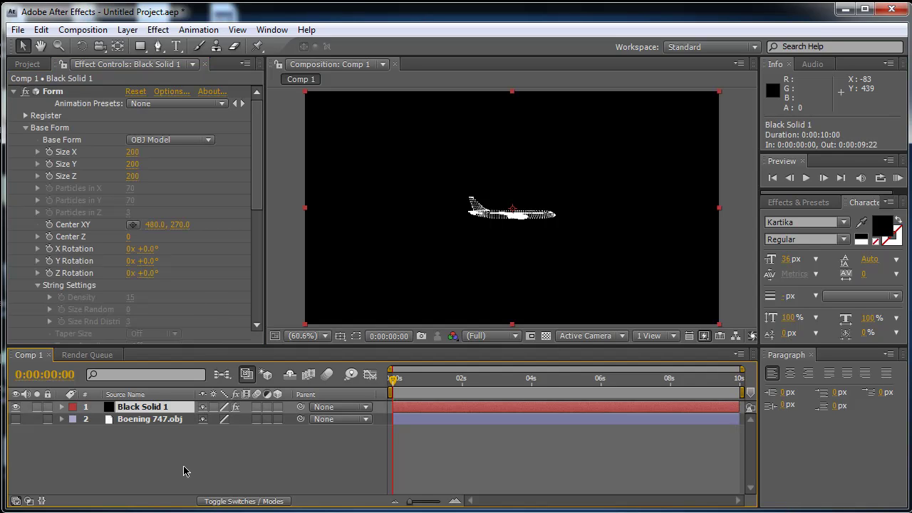
pyautogui.rightClick(209, 446)
pyautogui.moveTo(350, 378)
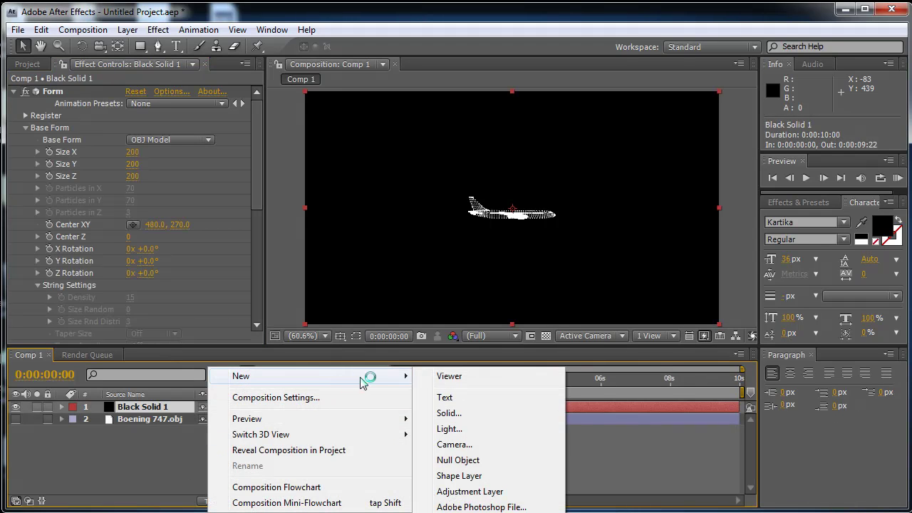
pyautogui.click(454, 443)
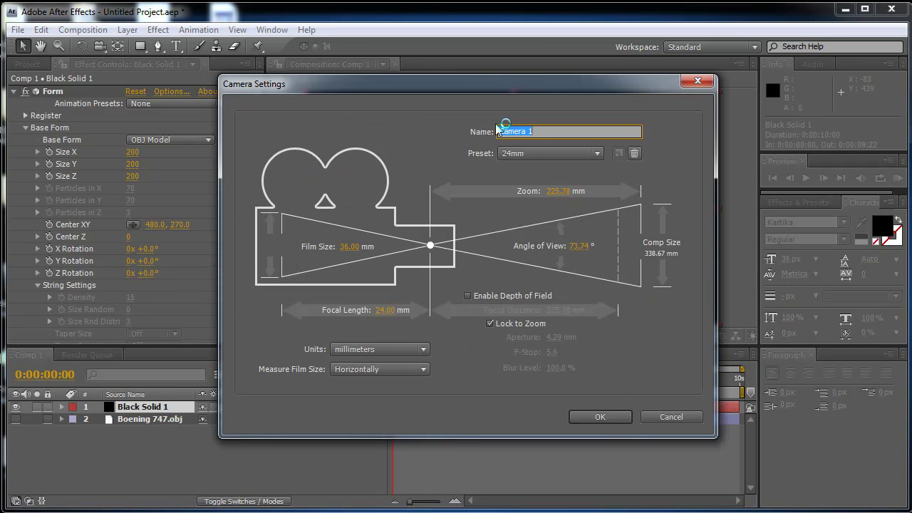
pyautogui.click(562, 131)
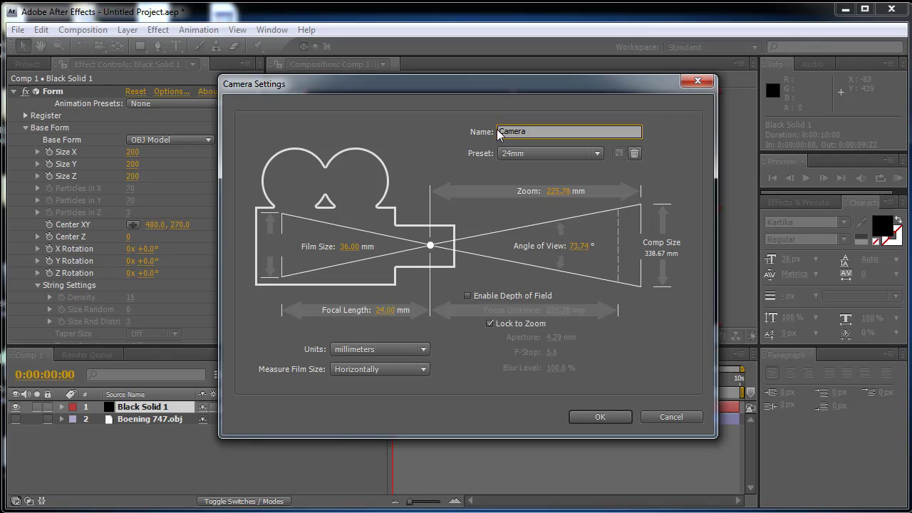
pyautogui.click(600, 417)
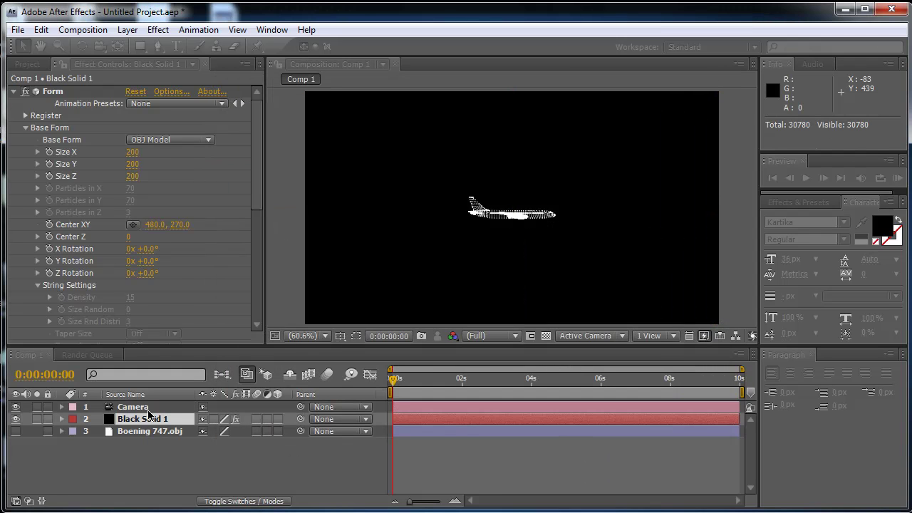
# Set Size X, Size Y and Size Z of the Form effect on the black solid to 600.
pyautogui.click(138, 419)
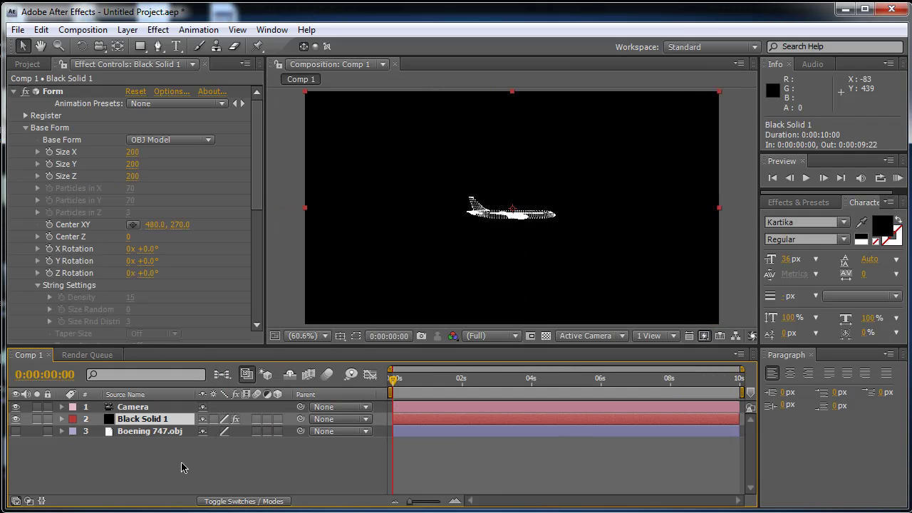
pyautogui.click(137, 152)
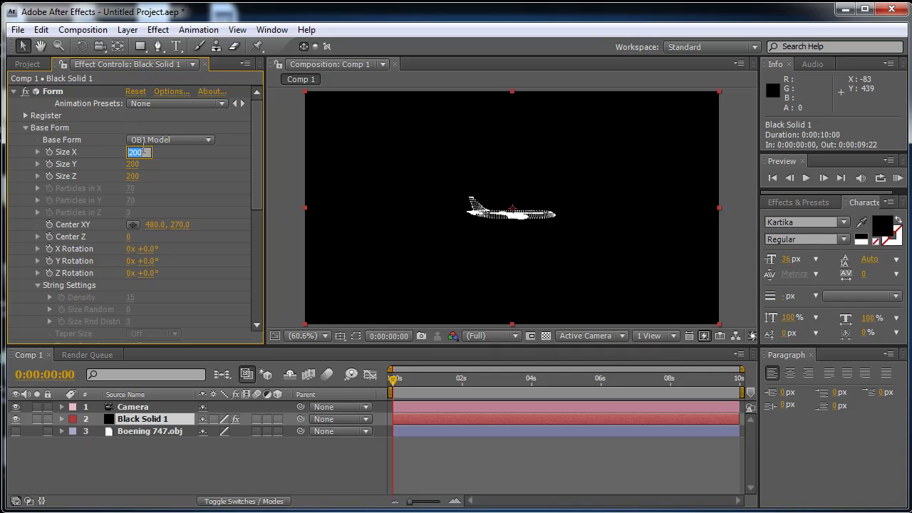
pyautogui.write('6')
pyautogui.press('Tab')
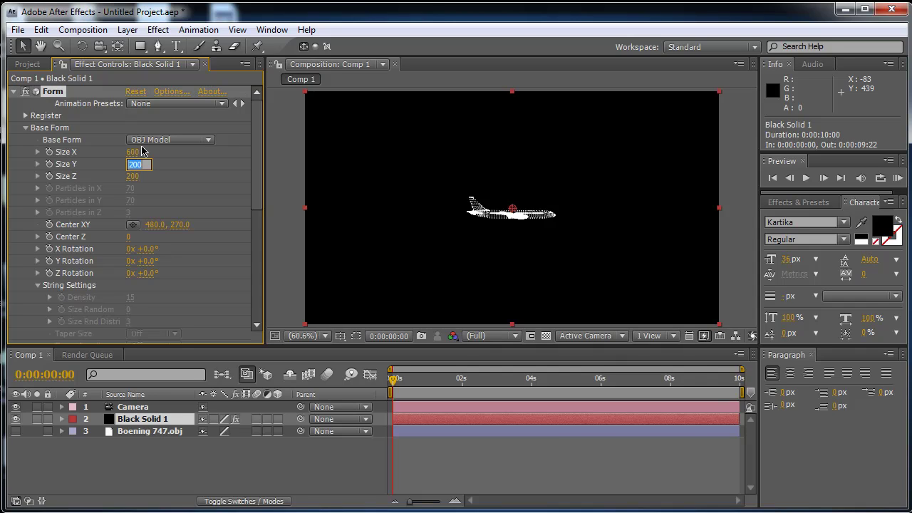
pyautogui.write('60')
pyautogui.press('Tab')
pyautogui.write('600')
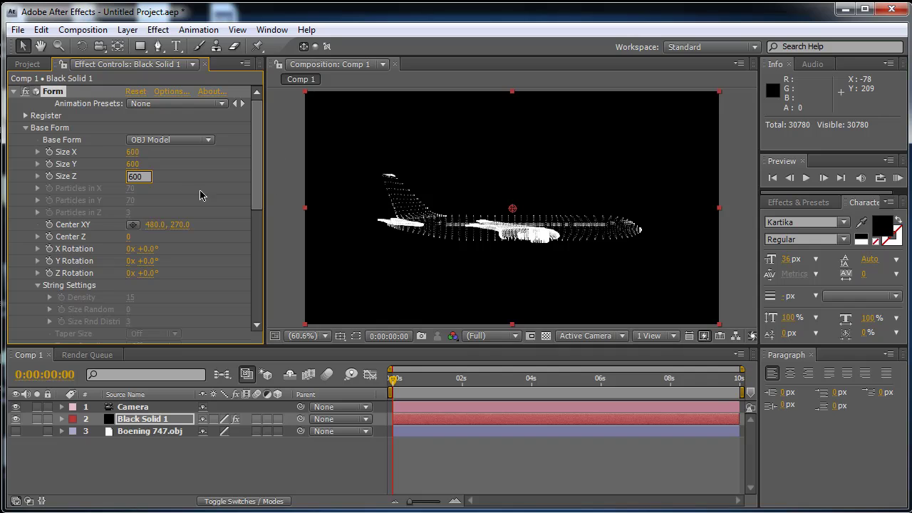
pyautogui.click(211, 268)
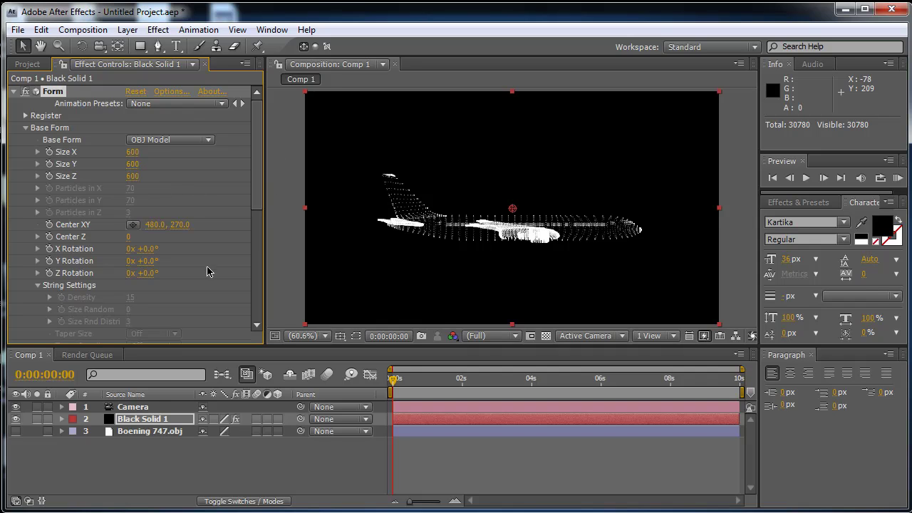
# Orbit the camera to a raised front three-quarter view of the particle airplane and return to the Selection tool.
pyautogui.click(100, 46)
pyautogui.moveTo(613, 239); pyautogui.dragTo(497, 273)
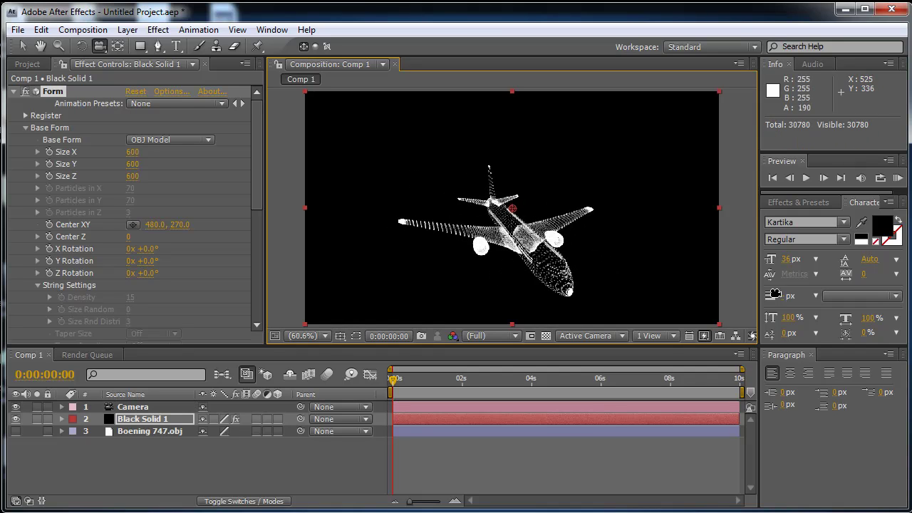
pyautogui.click(15, 87)
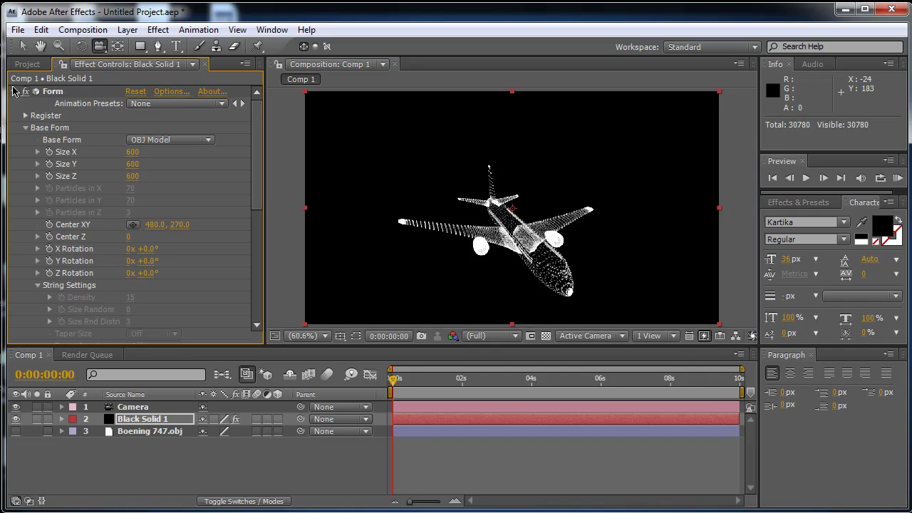
pyautogui.click(22, 45)
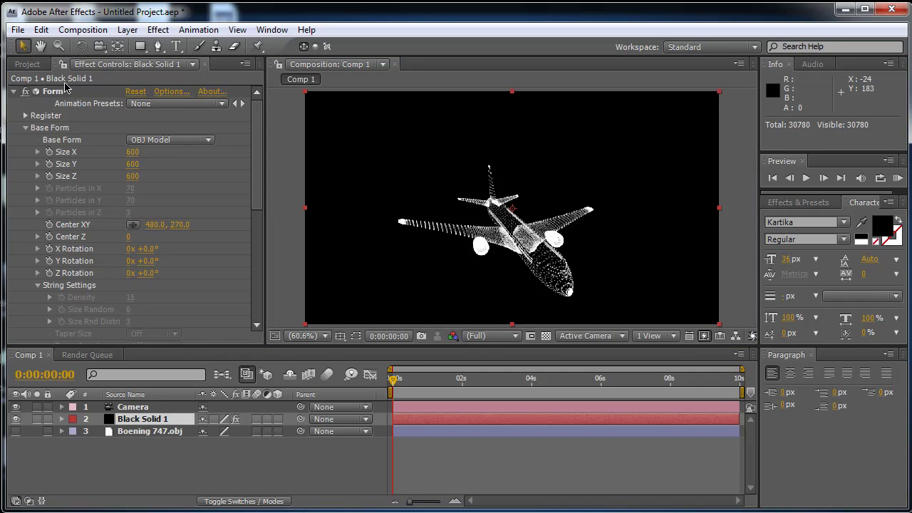
# Add a second black solid to the composition and apply the Trapcode Horizon effect to it.
pyautogui.rightClick(141, 467)
pyautogui.moveTo(272, 377)
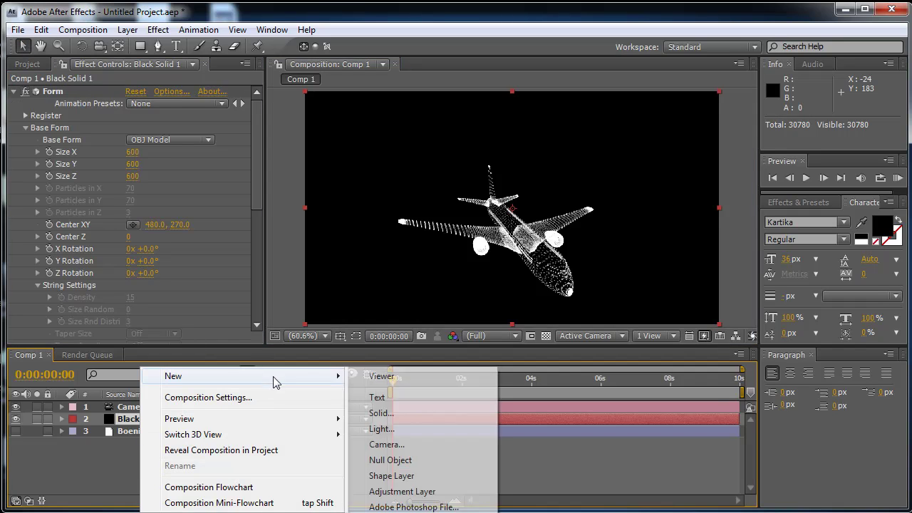
pyautogui.click(397, 413)
pyautogui.click(501, 389)
pyautogui.click(158, 29)
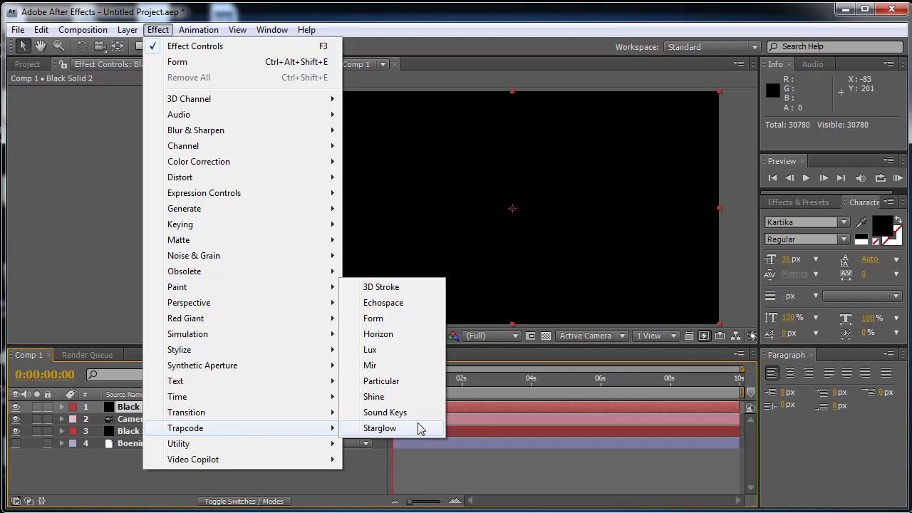
pyautogui.click(395, 341)
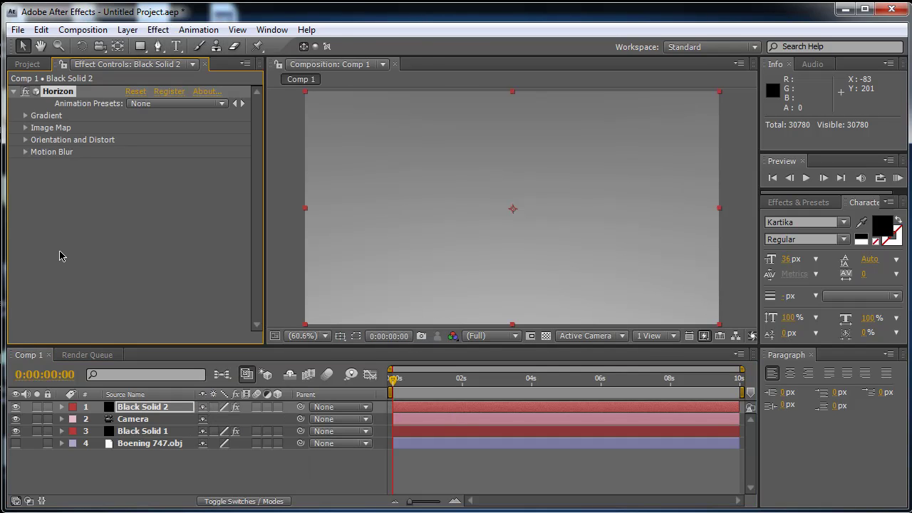
# Import the Default_blurred image from the Environment folder inside VideoCopilot's Materials folder into the project.
pyautogui.click(27, 64)
pyautogui.rightClick(98, 282)
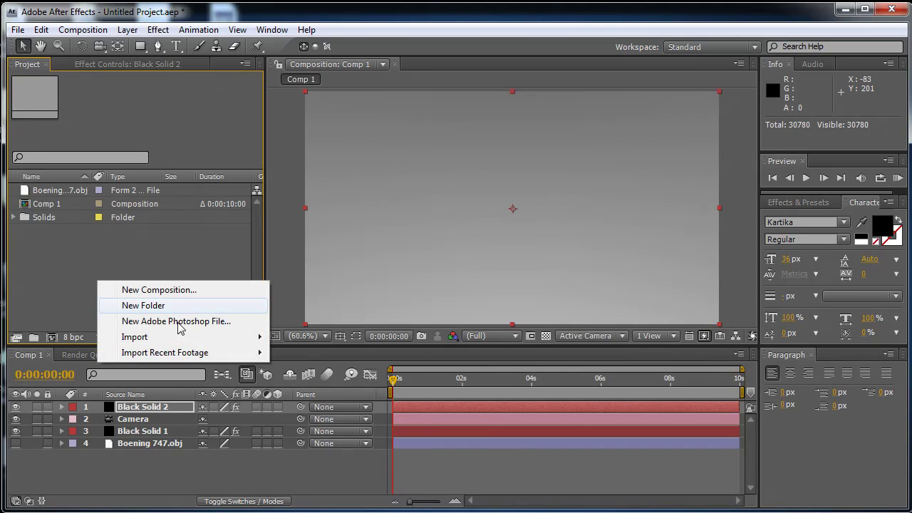
pyautogui.moveTo(204, 338)
pyautogui.click(295, 335)
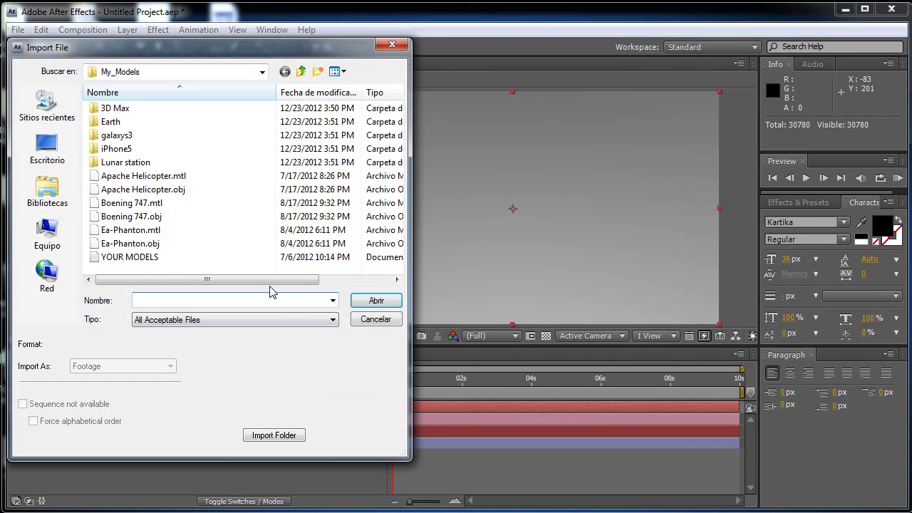
pyautogui.click(303, 73)
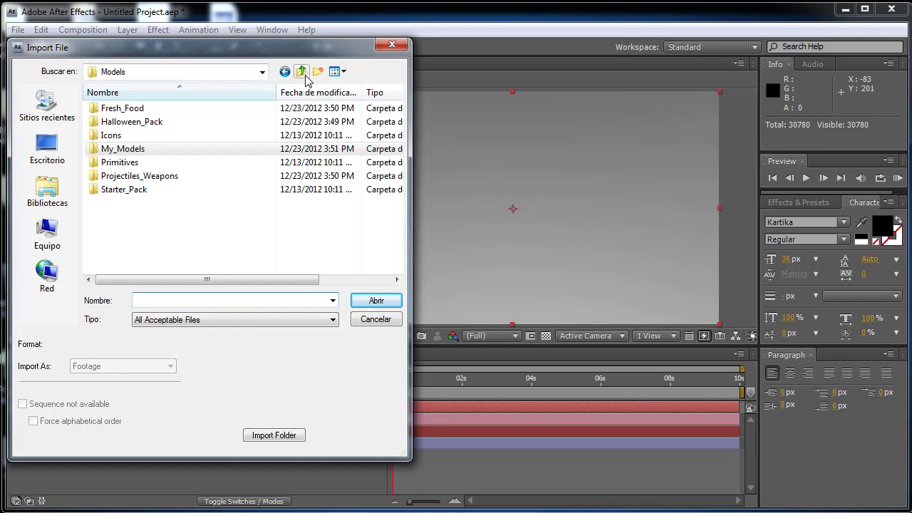
pyautogui.click(304, 73)
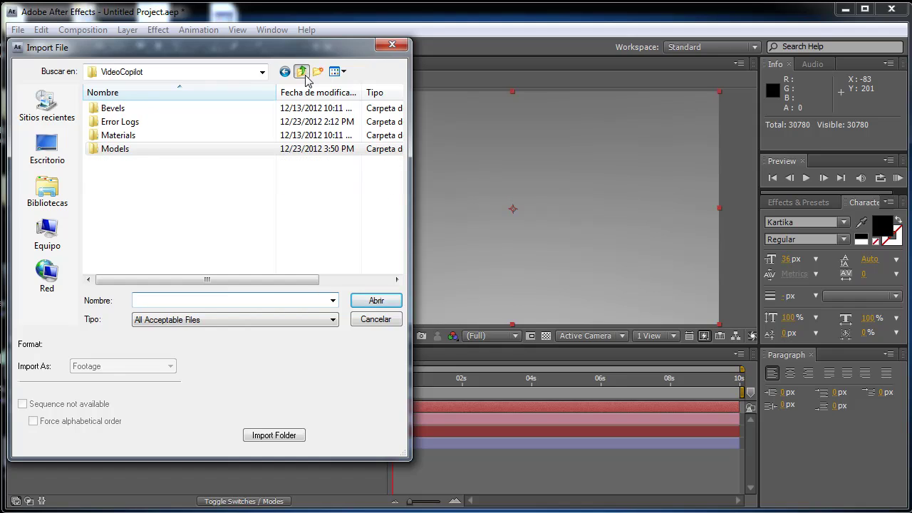
pyautogui.doubleClick(178, 138)
pyautogui.doubleClick(130, 139)
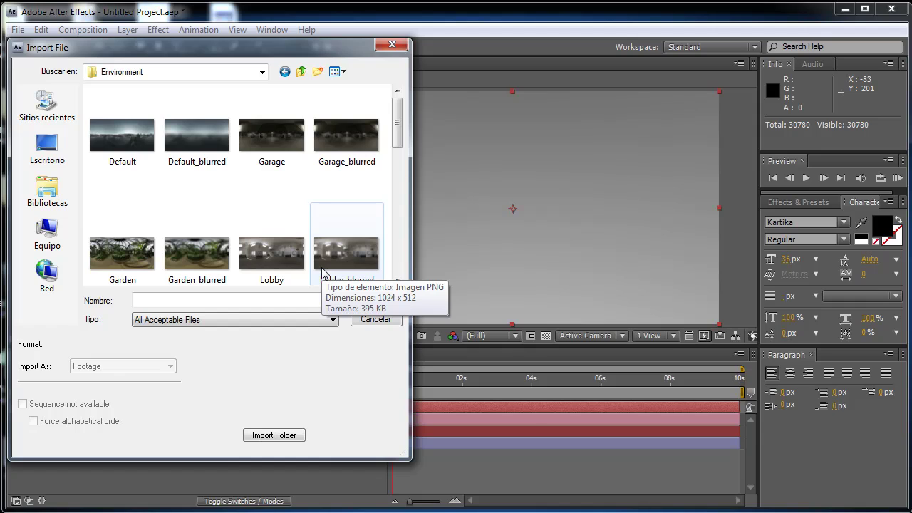
pyautogui.moveTo(395, 122); pyautogui.dragTo(397, 142)
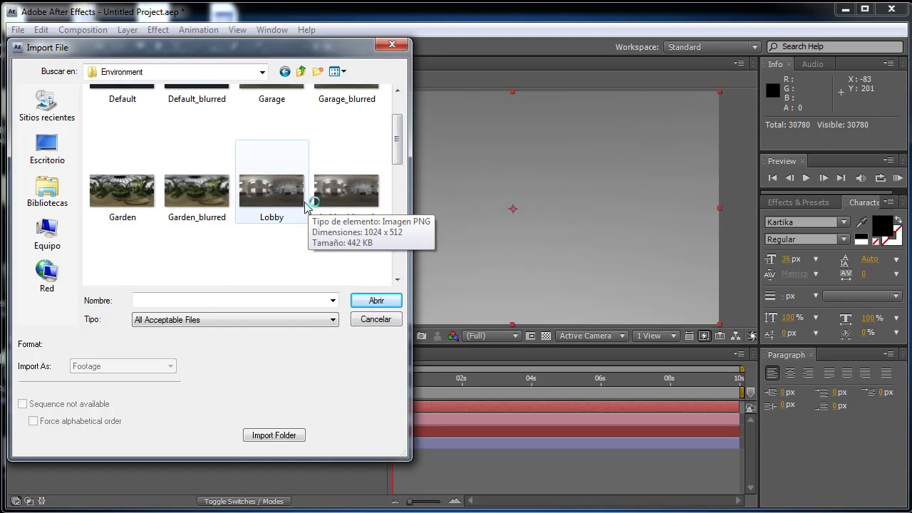
pyautogui.scroll(2, 305, 205)
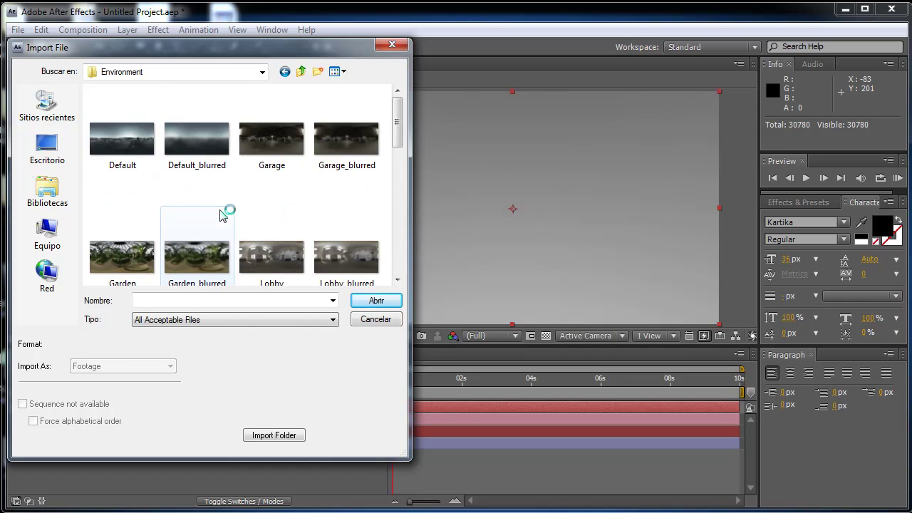
pyautogui.click(196, 152)
pyautogui.click(376, 300)
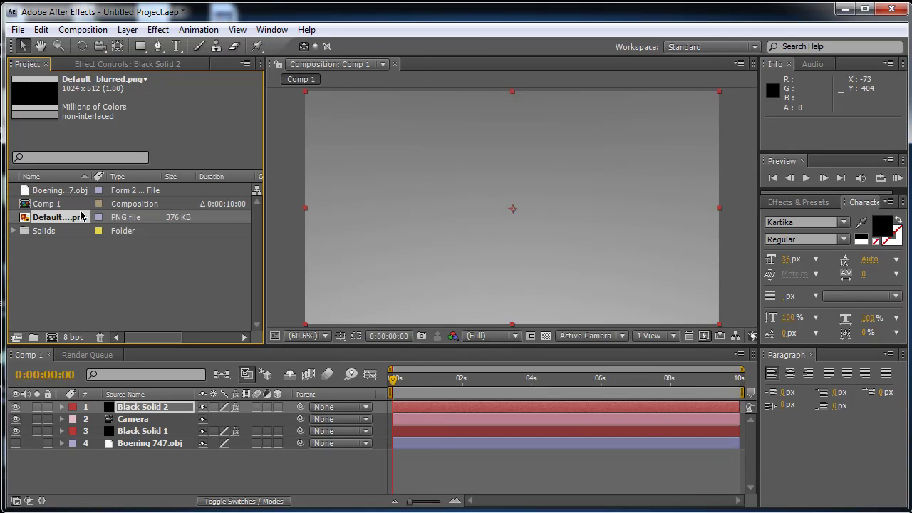
# Place Default_blurred.png at the bottom of the layer stack and show the effect settings of Black Solid 2 again.
pyautogui.moveTo(56, 221); pyautogui.dragTo(169, 470)
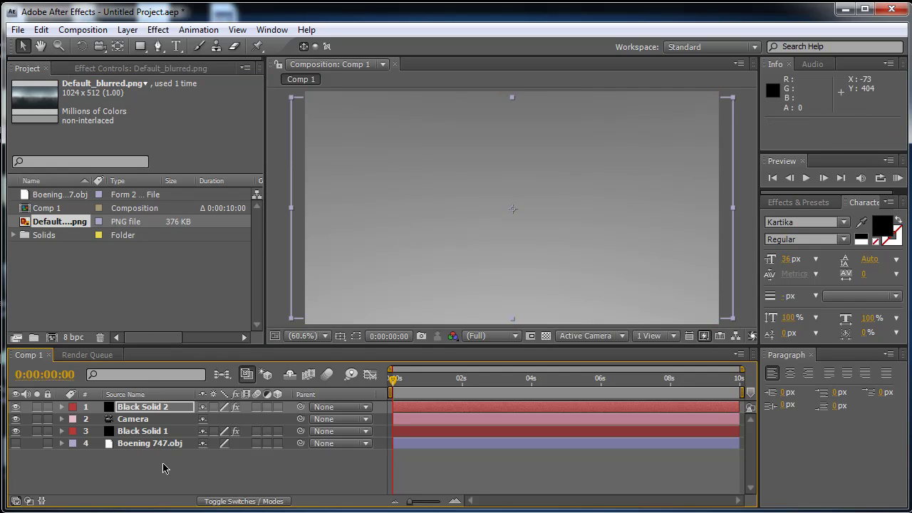
pyautogui.click(139, 410)
pyautogui.click(114, 66)
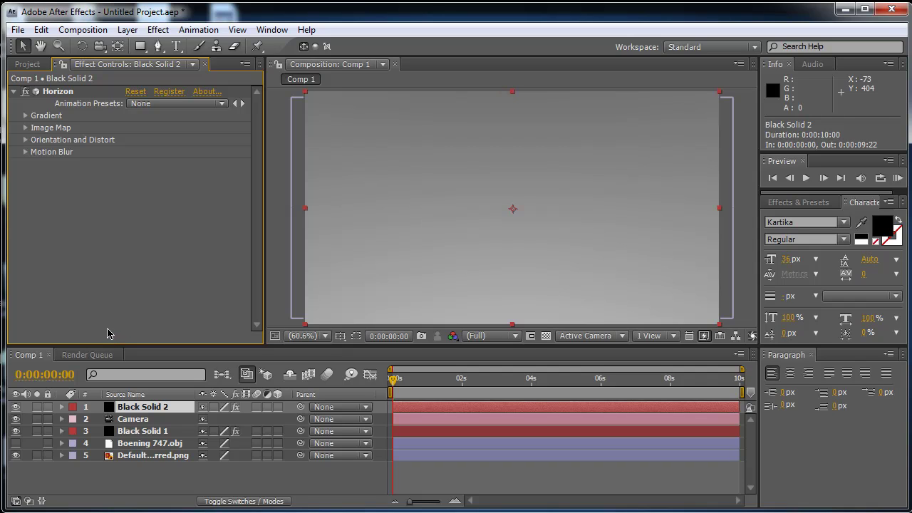
# Rename Black Solid 2 to Horizon and Black Solid 1 to Form.
pyautogui.click(128, 410)
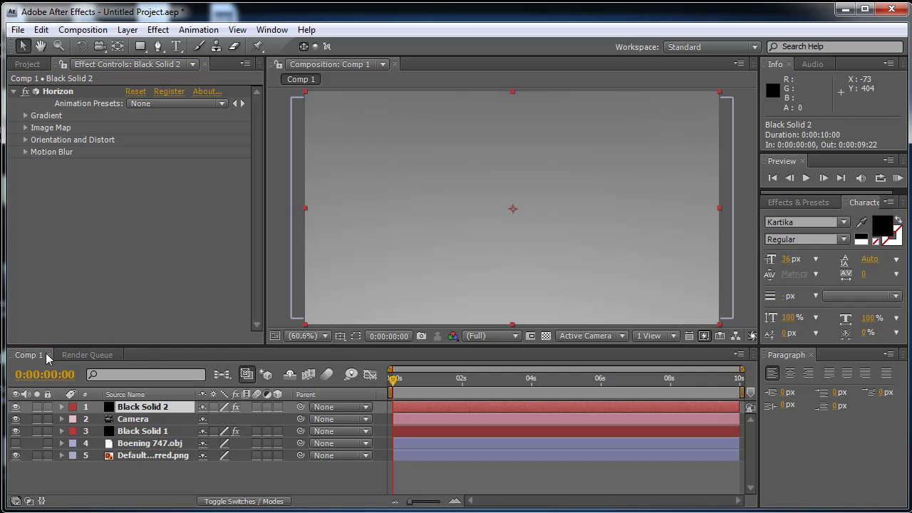
pyautogui.press('Return')
pyautogui.write('Horizon')
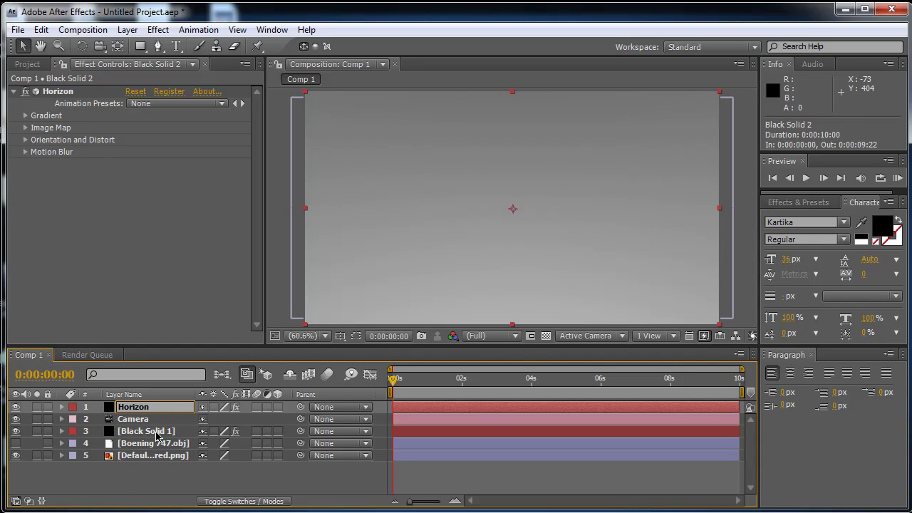
pyautogui.click(158, 432)
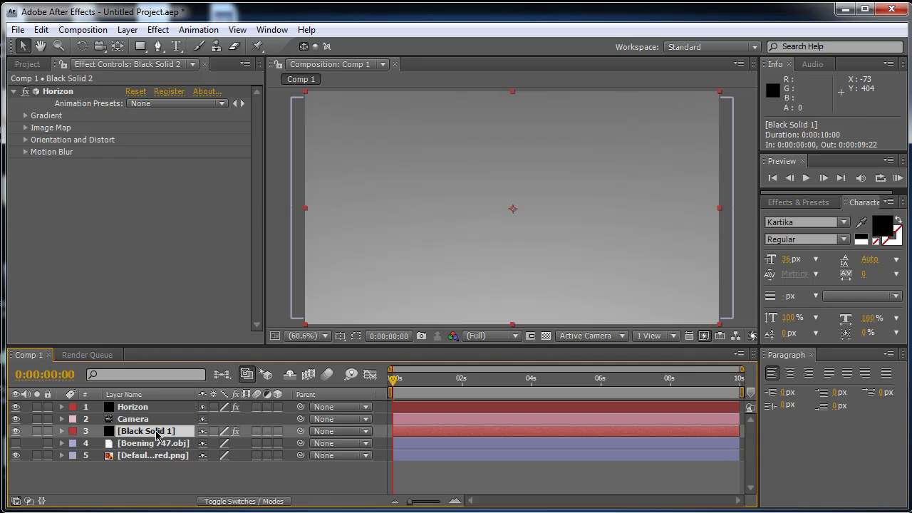
pyautogui.press('Return')
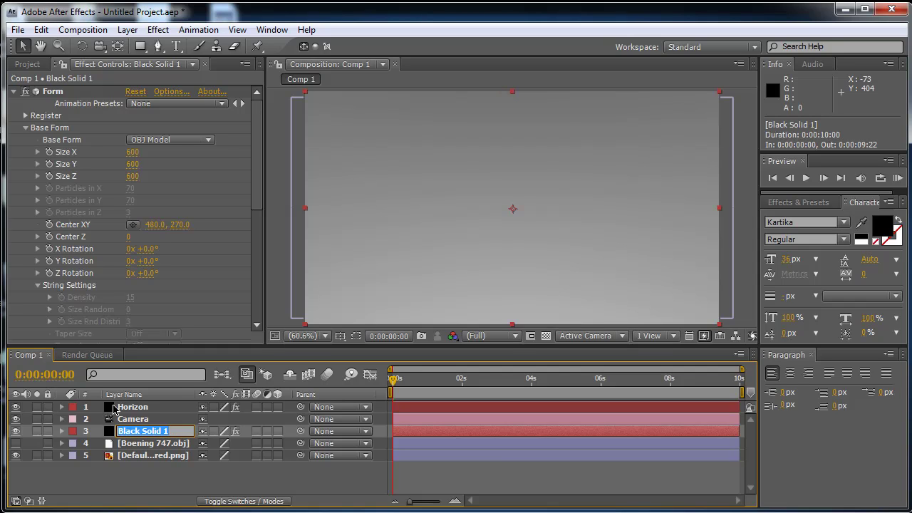
pyautogui.write('Fp')
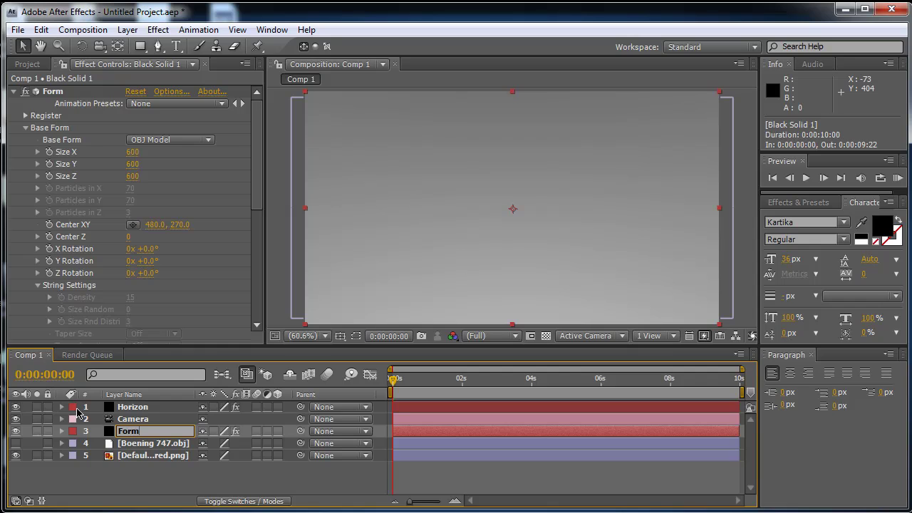
# Hide the Default_blurred.png layer and choose it as the Image Map layer of the Horizon effect.
pyautogui.click(13, 461)
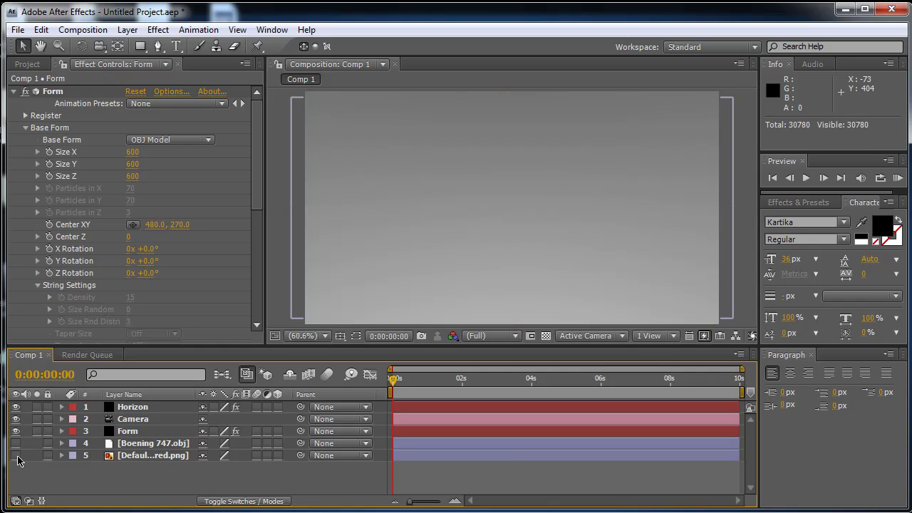
pyautogui.click(133, 409)
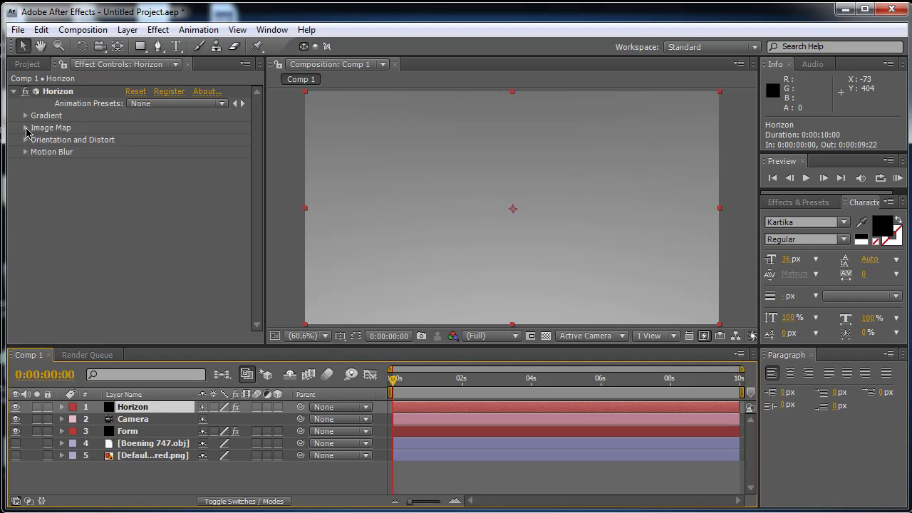
pyautogui.click(26, 128)
pyautogui.click(150, 140)
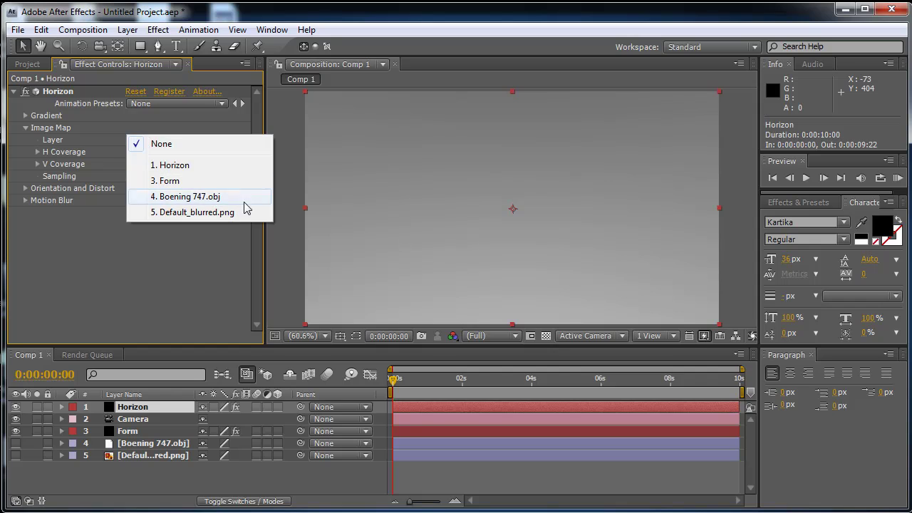
pyautogui.click(173, 213)
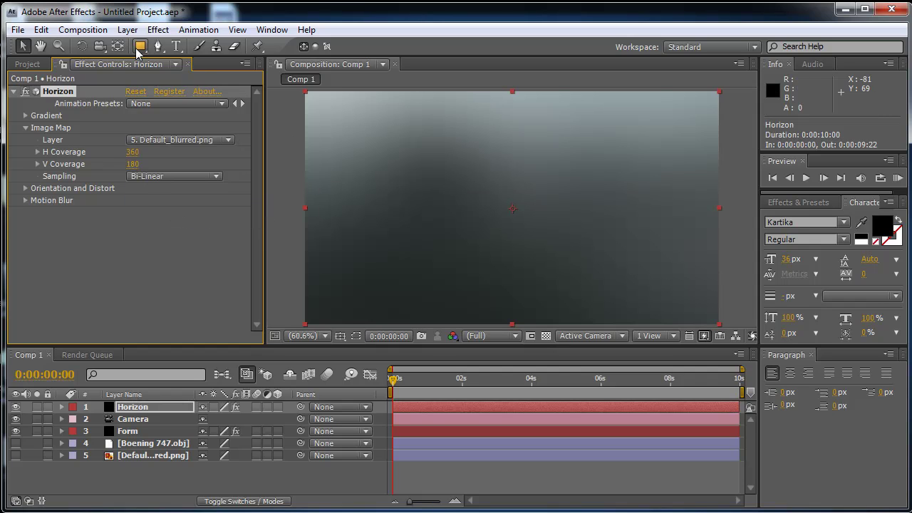
# Orbit the camera to check how the Horizon background follows its movement.
pyautogui.click(99, 45)
pyautogui.moveTo(581, 259); pyautogui.dragTo(485, 264)
pyautogui.click(23, 45)
# Move the Horizon layer below Form and orbit the camera to a three-quarter view of the airplane.
pyautogui.moveTo(139, 412); pyautogui.dragTo(146, 440)
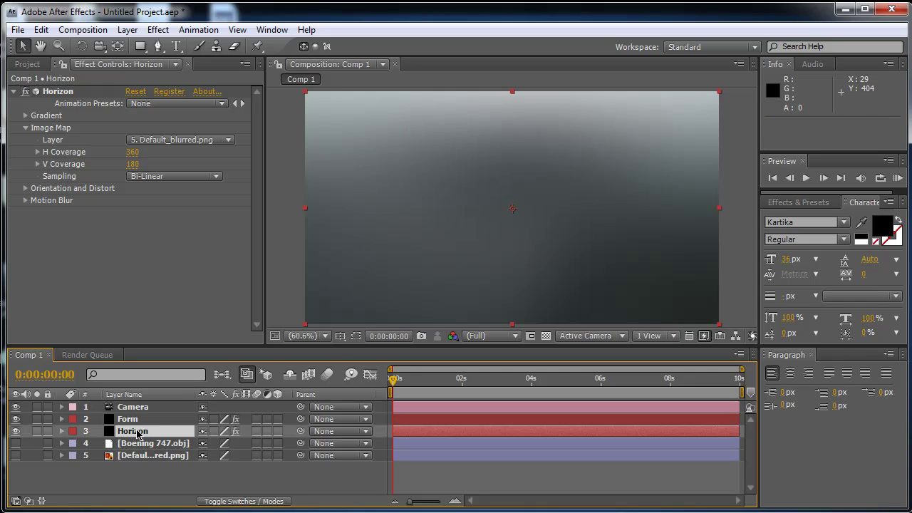
pyautogui.click(99, 46)
pyautogui.click(439, 274)
pyautogui.moveTo(440, 274); pyautogui.dragTo(561, 273)
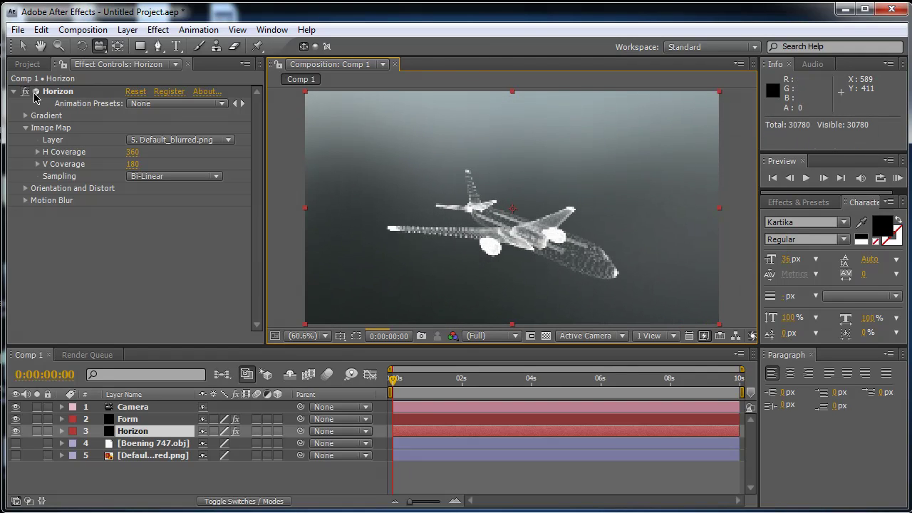
pyautogui.click(13, 92)
# Create a black 960 × 540 solid named Black Solid 3 and apply the Trapcode Particular effect to it.
pyautogui.rightClick(109, 482)
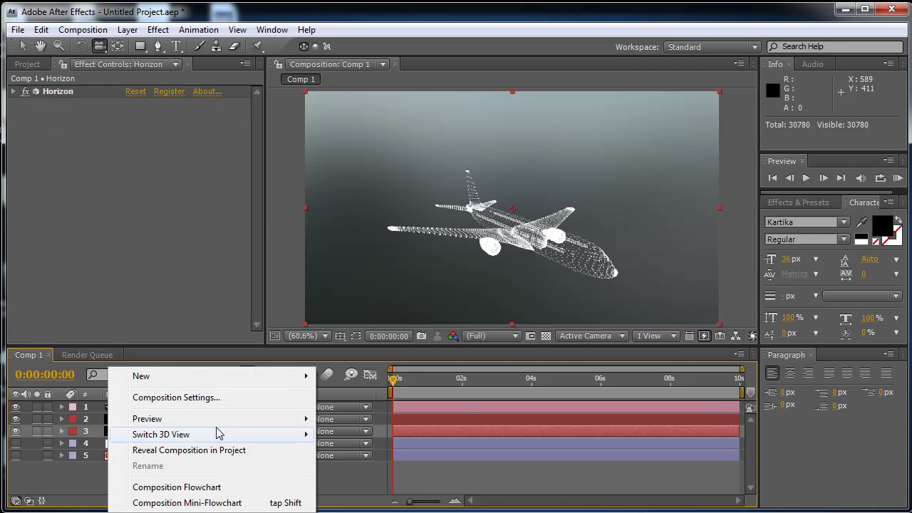
pyautogui.moveTo(299, 376)
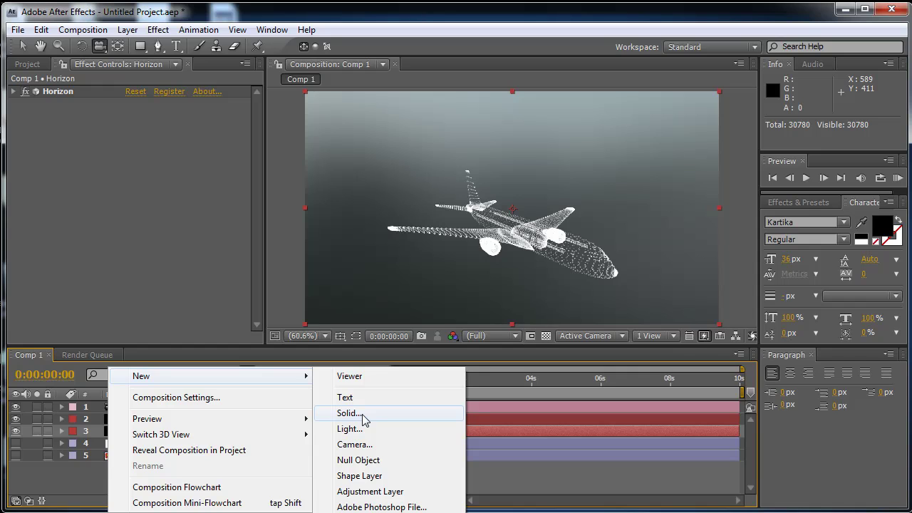
pyautogui.click(363, 415)
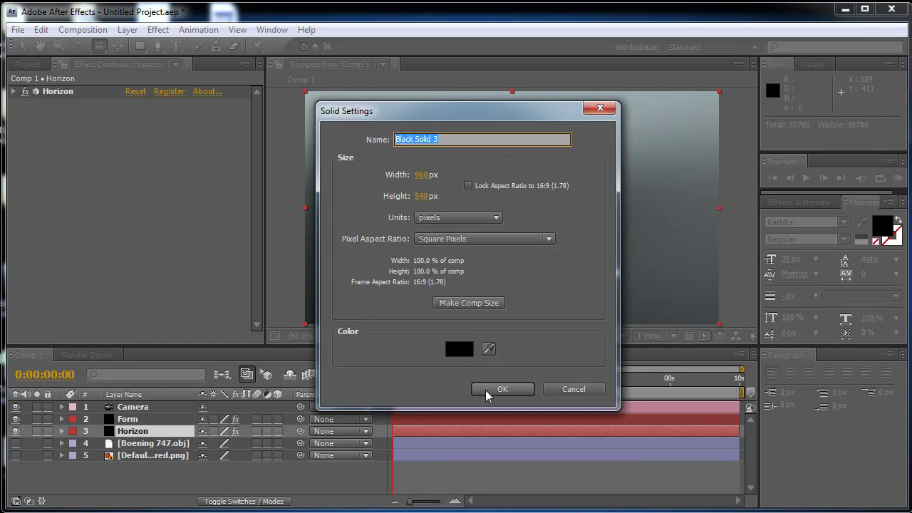
pyautogui.click(488, 390)
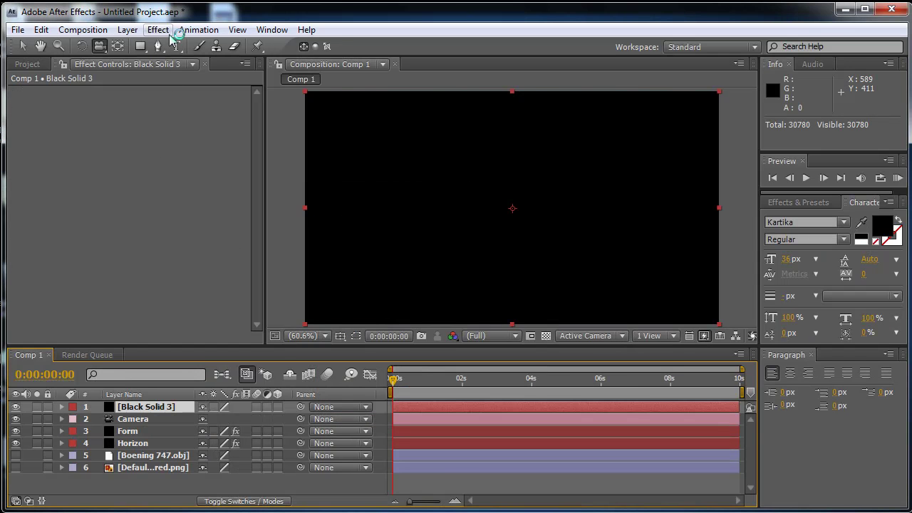
pyautogui.click(169, 33)
pyautogui.moveTo(283, 428)
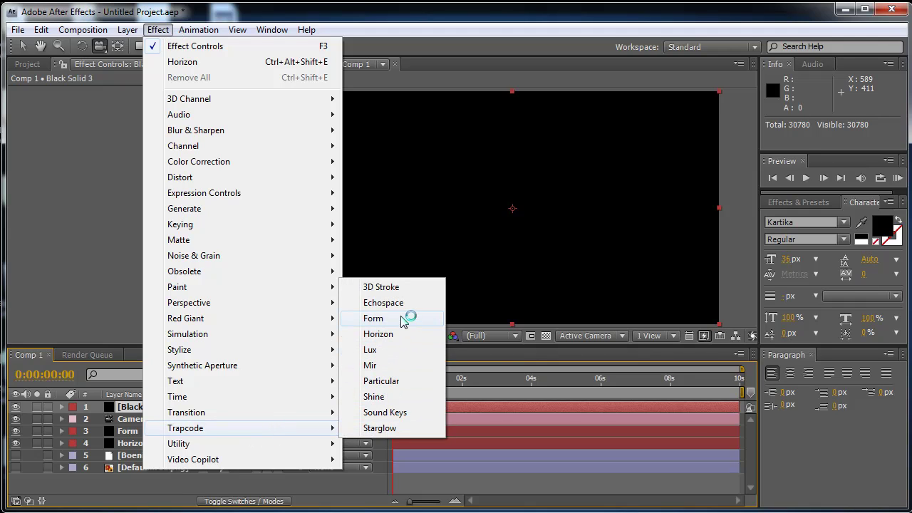
pyautogui.click(397, 382)
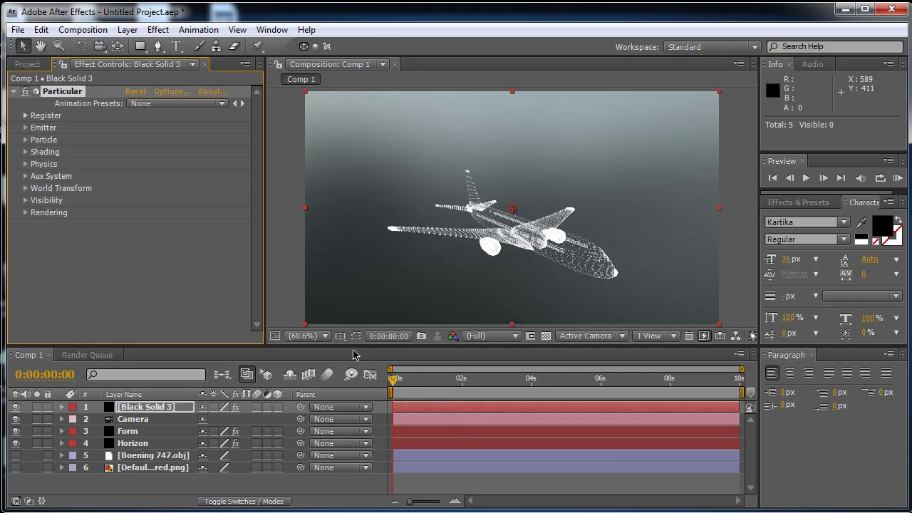
# Shift Black Solid 3 to start about 0:00:02:19 before the composition and extend its out point to about 0:00:10:01.
pyautogui.click(573, 410)
pyautogui.moveTo(573, 409); pyautogui.dragTo(500, 409)
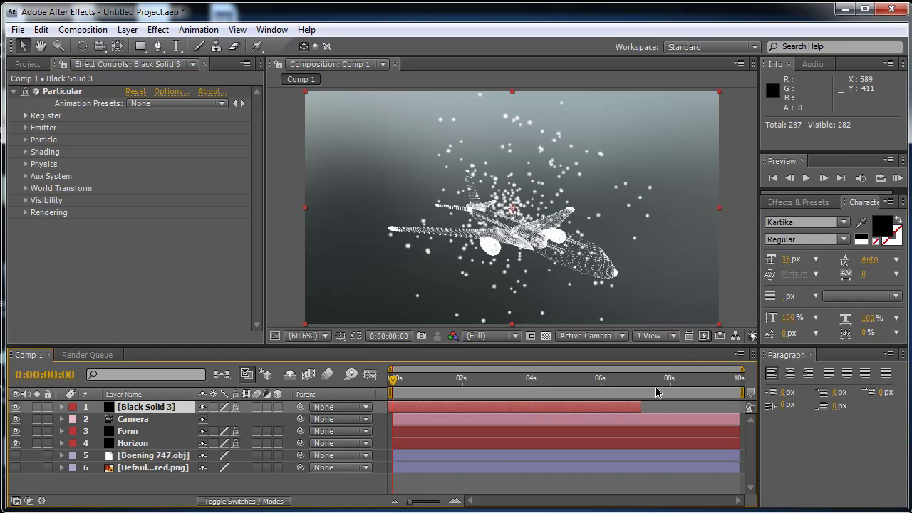
pyautogui.moveTo(644, 408); pyautogui.dragTo(747, 412)
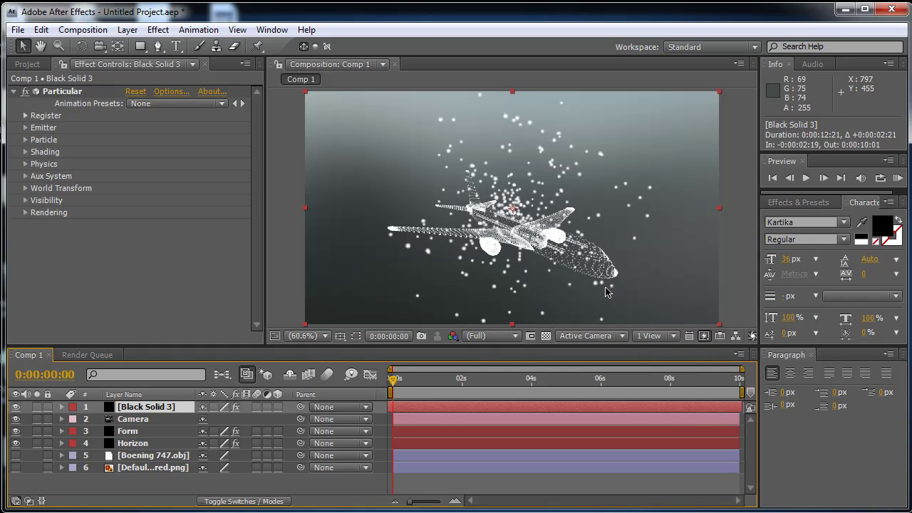
# Hide the Form and Horizon layers and set Particular's emitter type to Box.
pyautogui.click(15, 432)
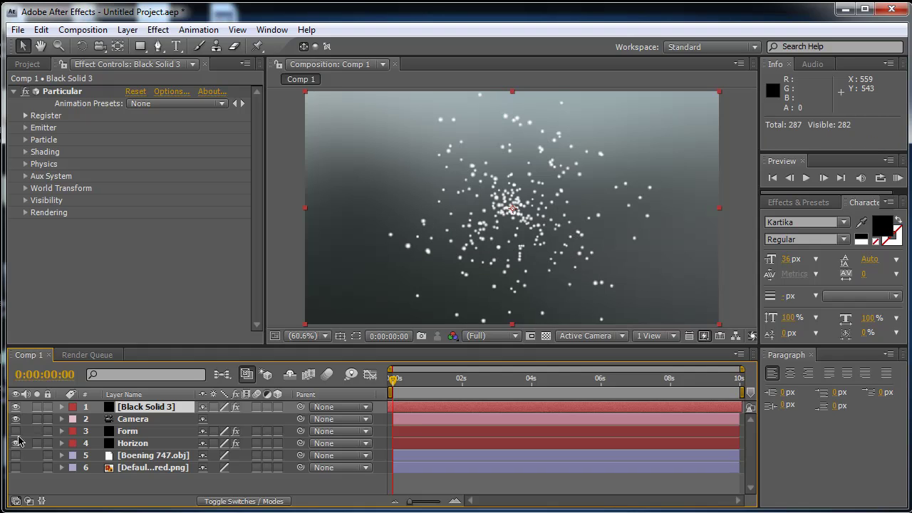
pyautogui.click(16, 443)
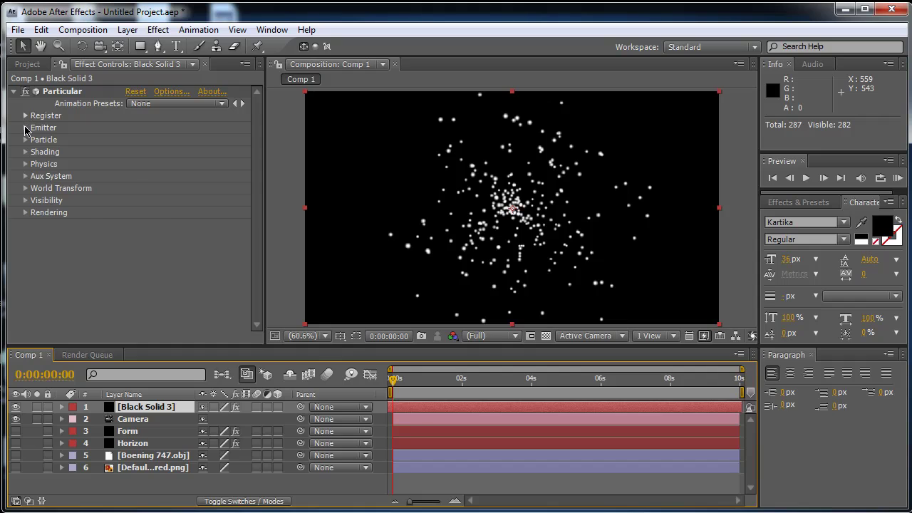
pyautogui.click(25, 127)
pyautogui.click(147, 119)
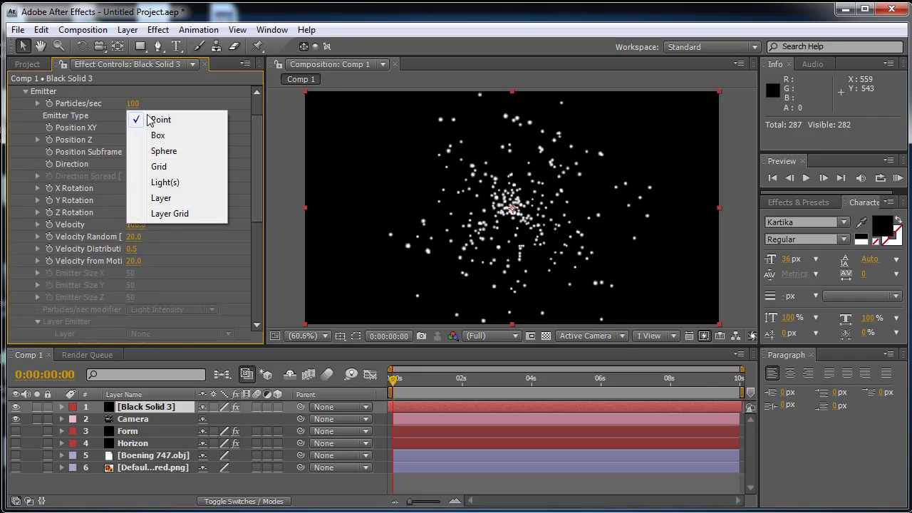
pyautogui.click(158, 135)
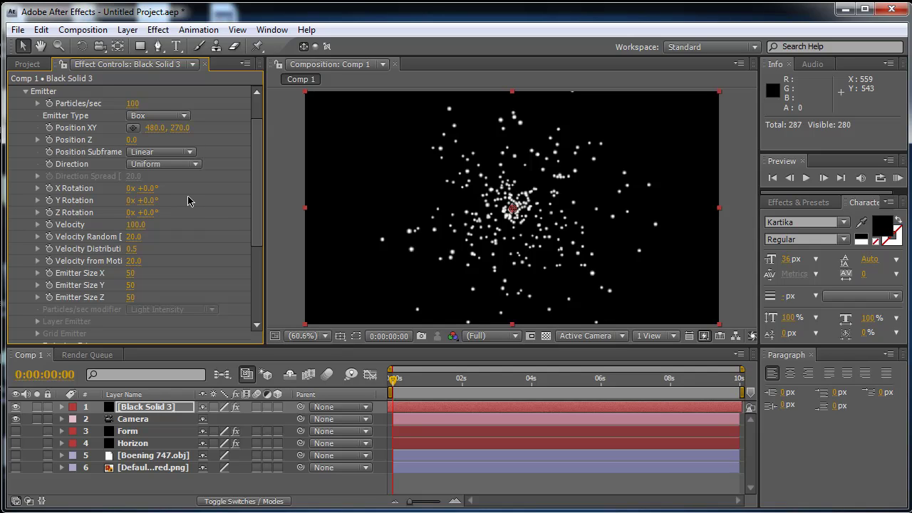
# Switch the emitter type to Point and back to Box to compare the two particle distributions.
pyautogui.click(148, 117)
pyautogui.click(163, 101)
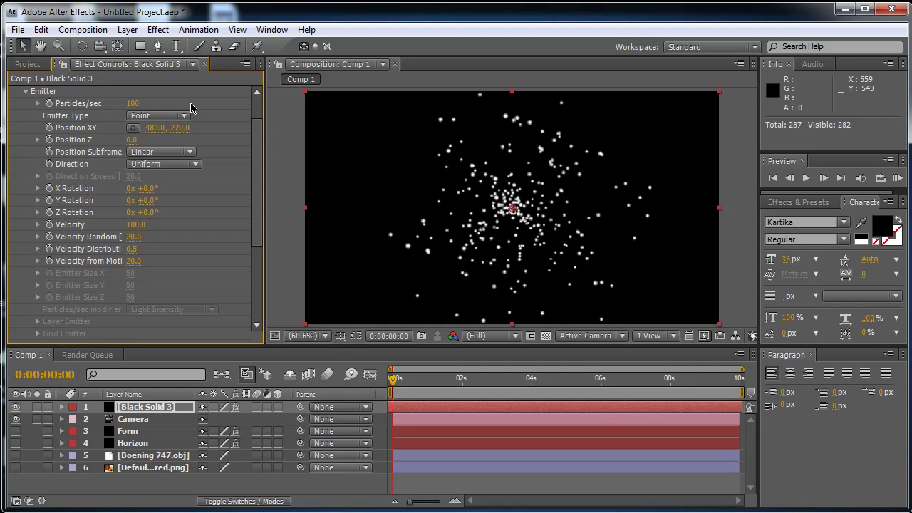
pyautogui.click(139, 115)
pyautogui.click(133, 134)
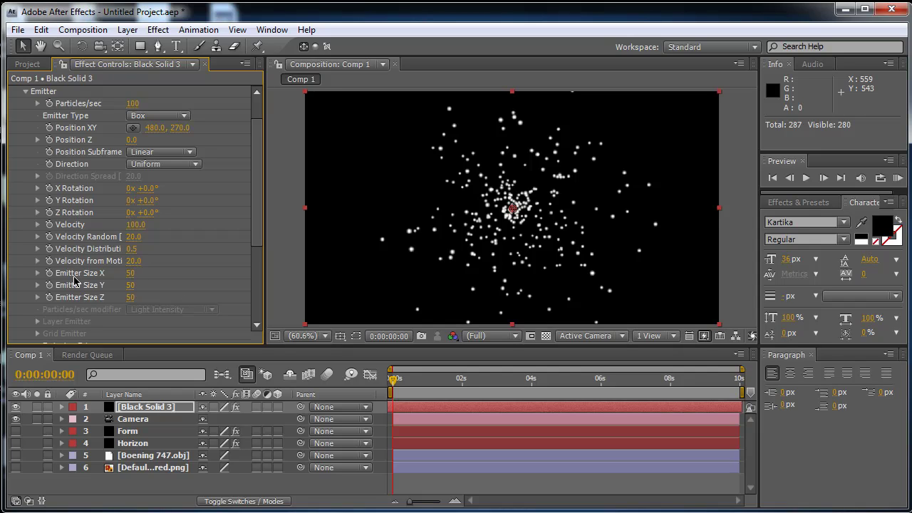
# Set the box emitter's Emitter Size X, Y and Z to 2000 each.
pyautogui.click(131, 273)
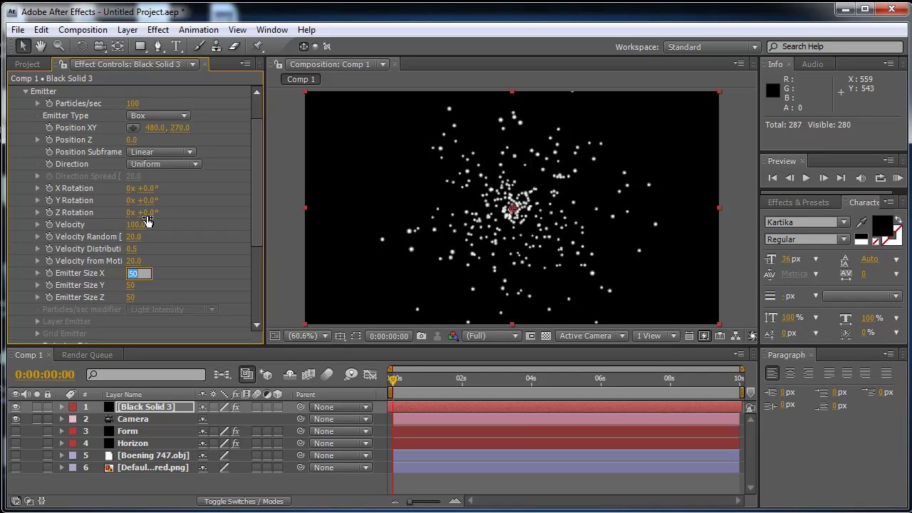
pyautogui.write('2000')
pyautogui.press('Tab')
pyautogui.write('200')
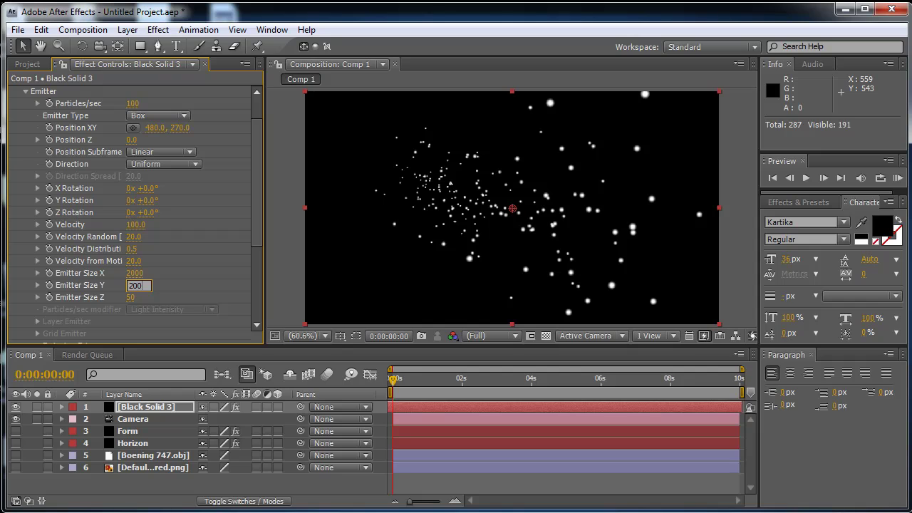
pyautogui.press('Tab')
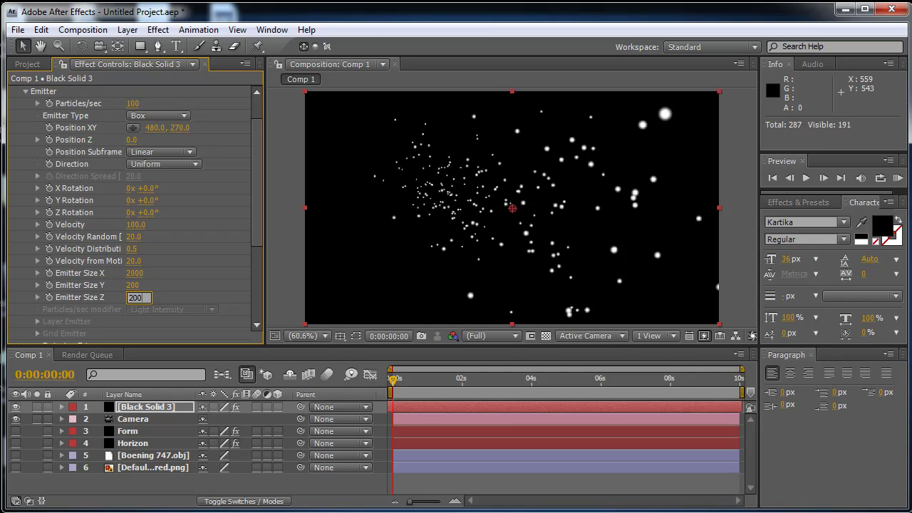
pyautogui.write('2000')
pyautogui.press('Return')
pyautogui.click(136, 286)
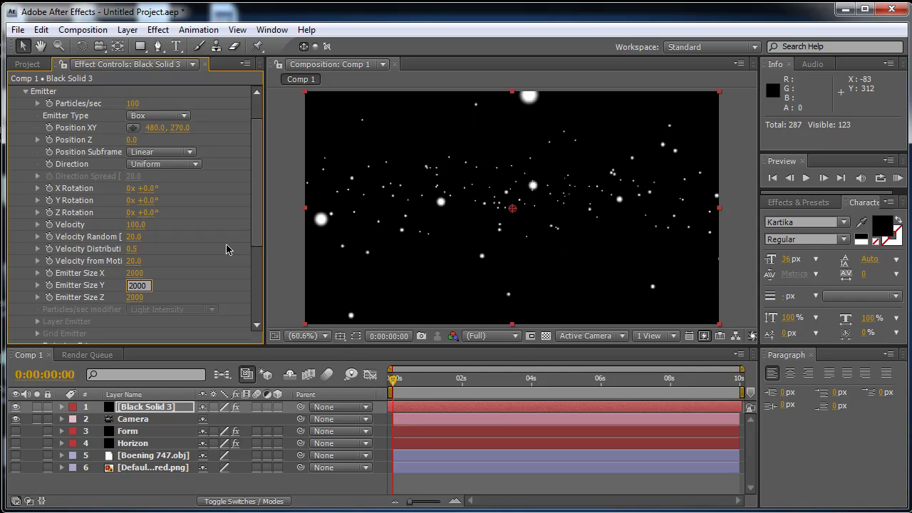
pyautogui.press('Return')
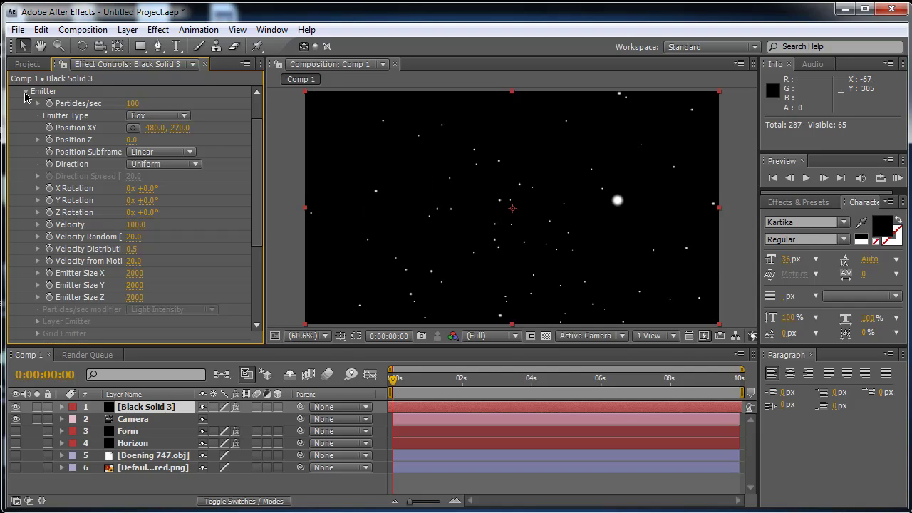
# Expand Particular's Physics settings down to the Air group, with the Emitter, Bounce and Spherical Field groups collapsed.
pyautogui.click(25, 93)
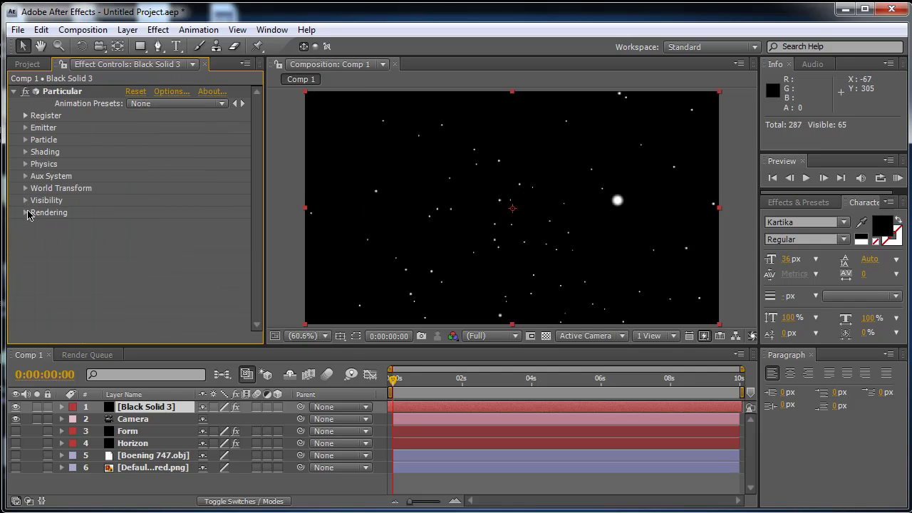
pyautogui.click(26, 164)
pyautogui.scroll(-3, 29, 165)
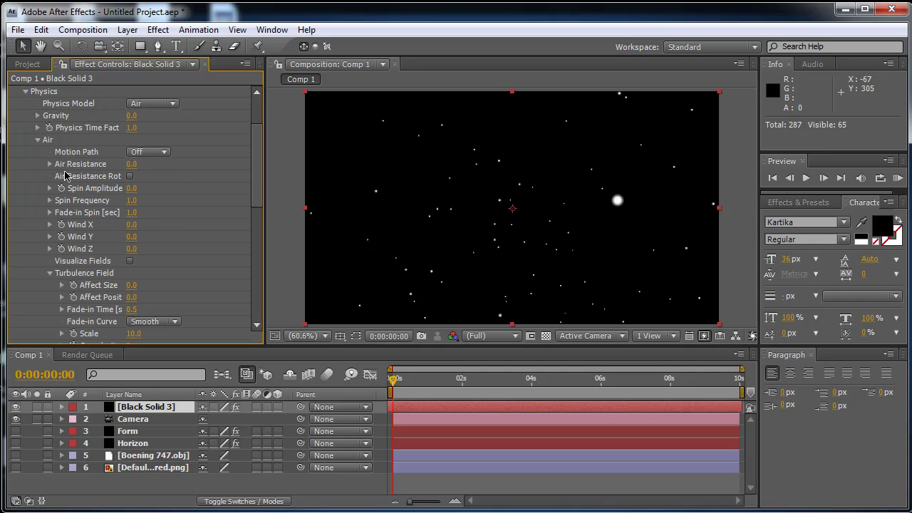
pyautogui.click(38, 140)
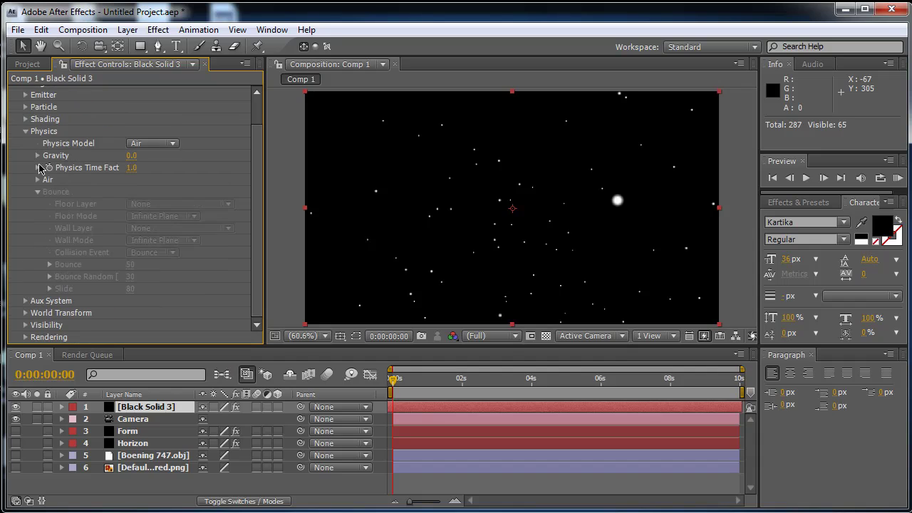
pyautogui.click(38, 193)
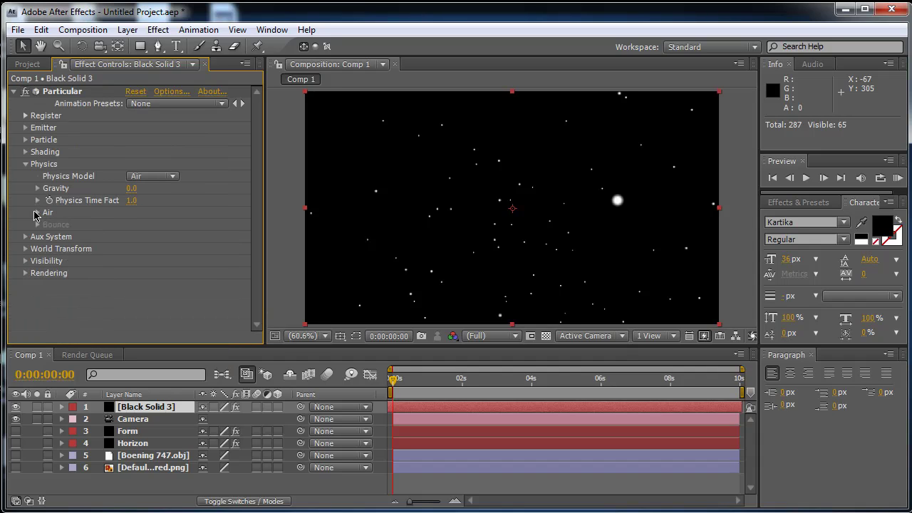
pyautogui.click(37, 213)
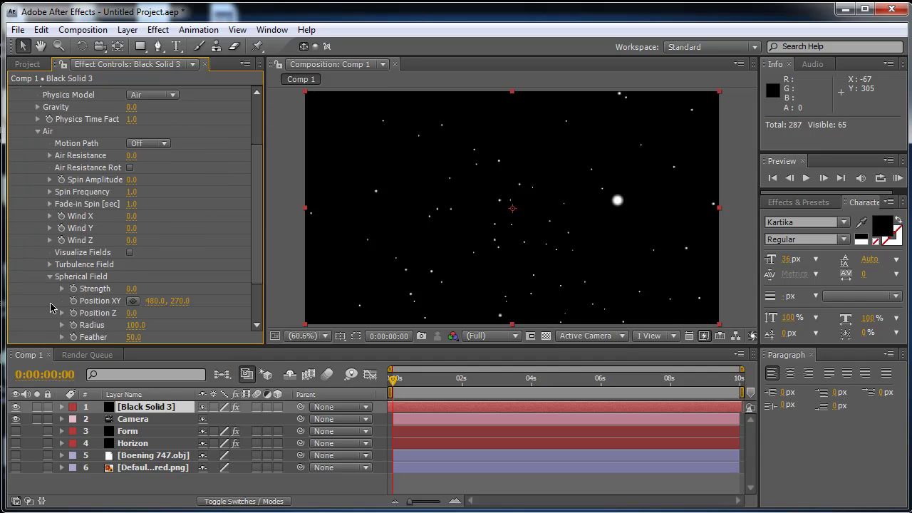
pyautogui.click(49, 278)
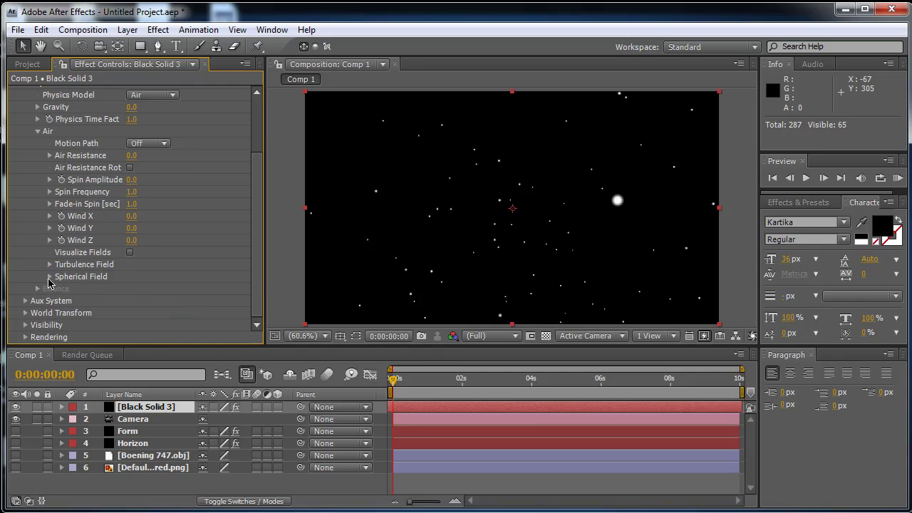
# Show the Form airplane in the Top view and set Particular's Wind X to -120.
pyautogui.click(599, 339)
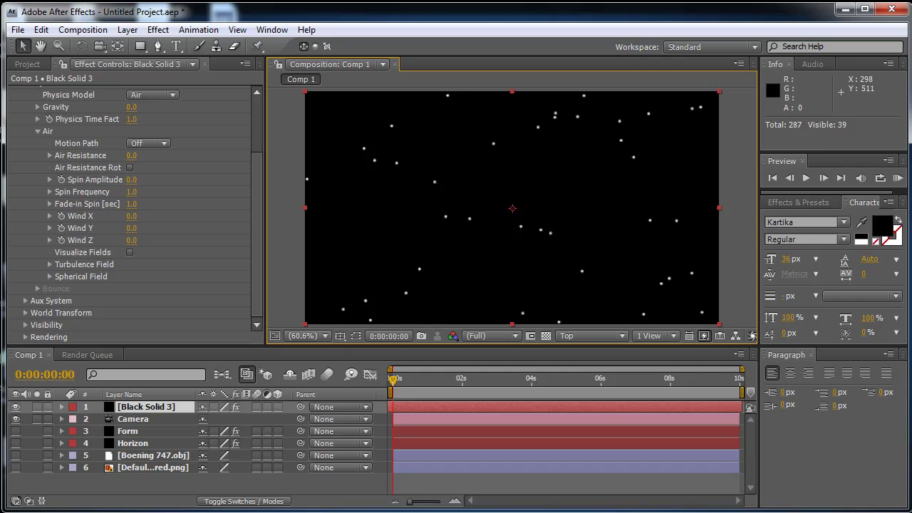
pyautogui.click(15, 431)
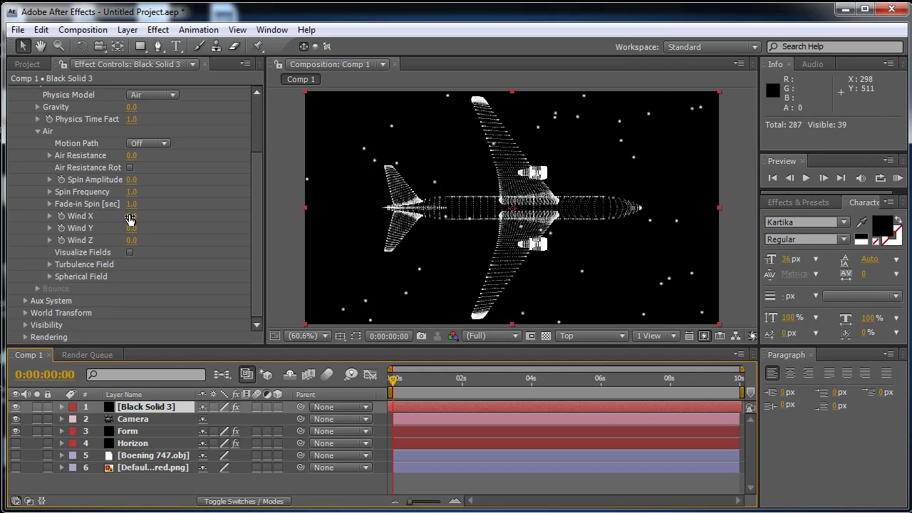
pyautogui.moveTo(132, 216); pyautogui.dragTo(82, 228)
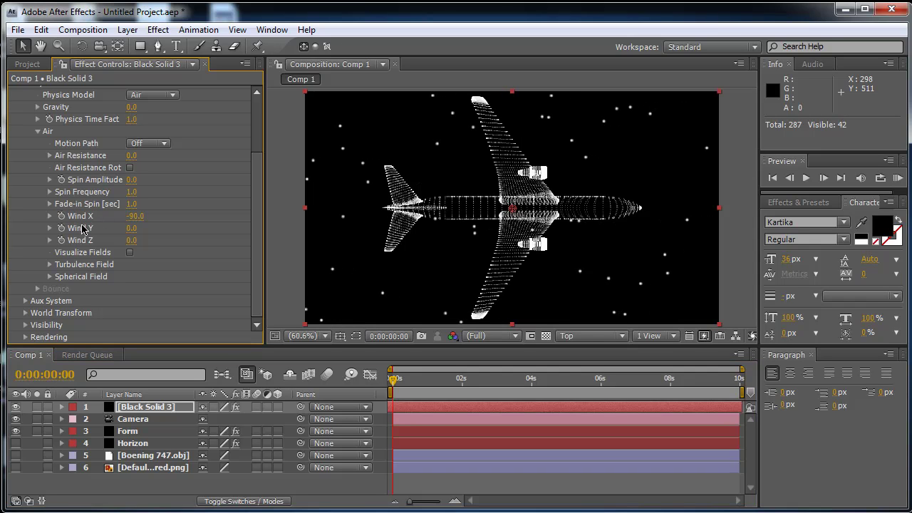
pyautogui.click(133, 218)
pyautogui.press('Return')
# Return to the Active Camera view and run a RAM preview of the particles drifting past the airplane.
pyautogui.click(578, 336)
pyautogui.click(595, 147)
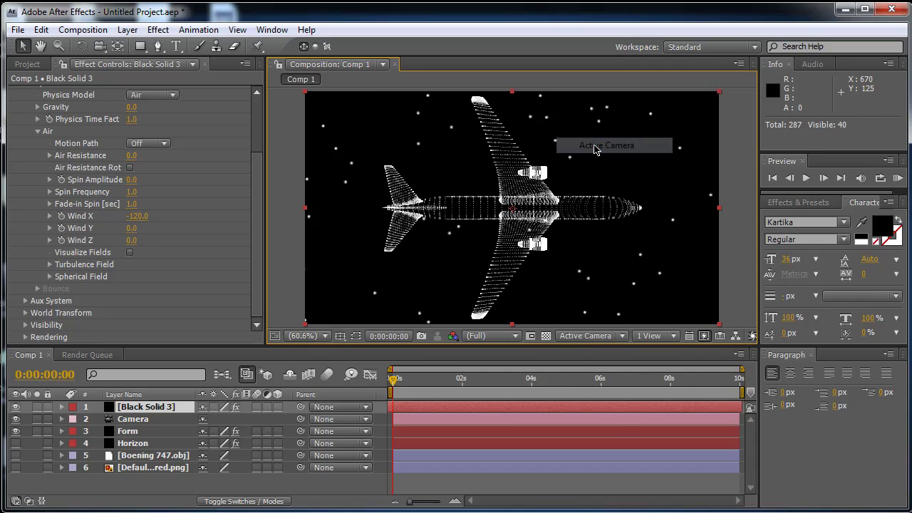
pyautogui.scroll(-1, 531, 252)
pyautogui.click(898, 178)
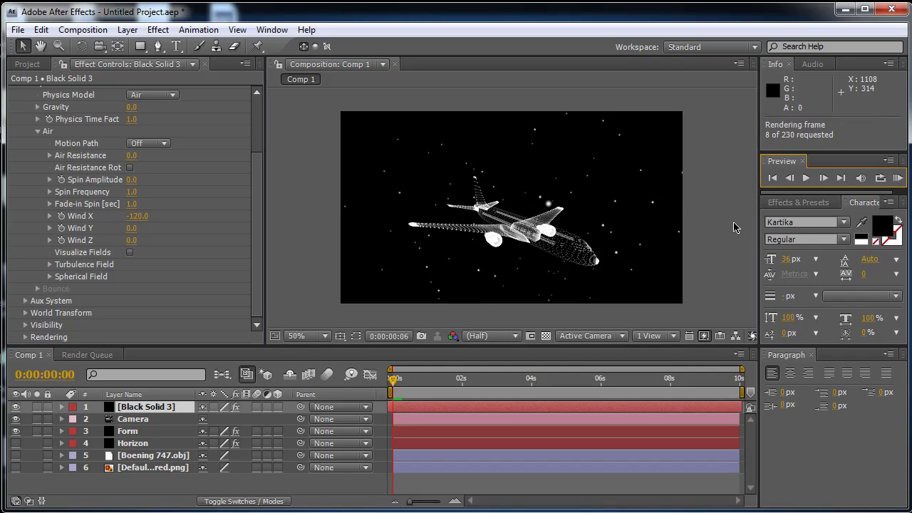
pyautogui.press('space')
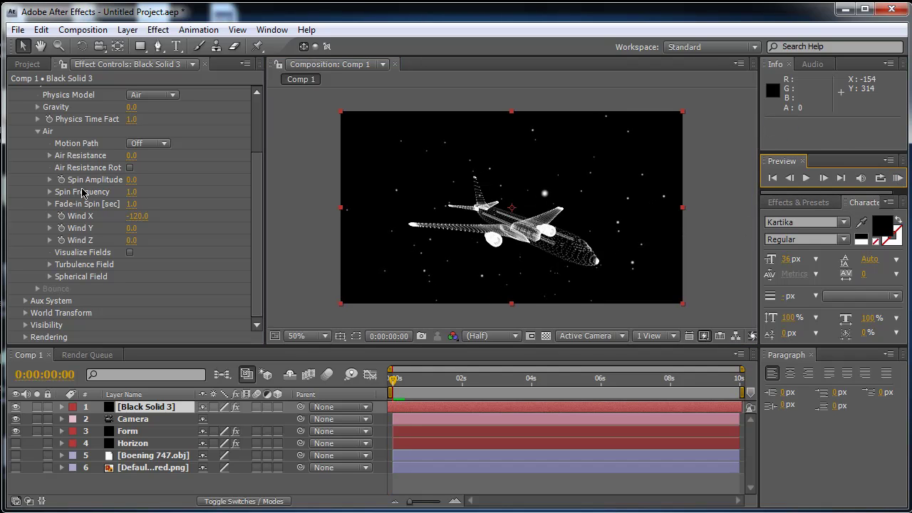
# Set the Velocity of Particular's emitter to 200.
pyautogui.click(38, 133)
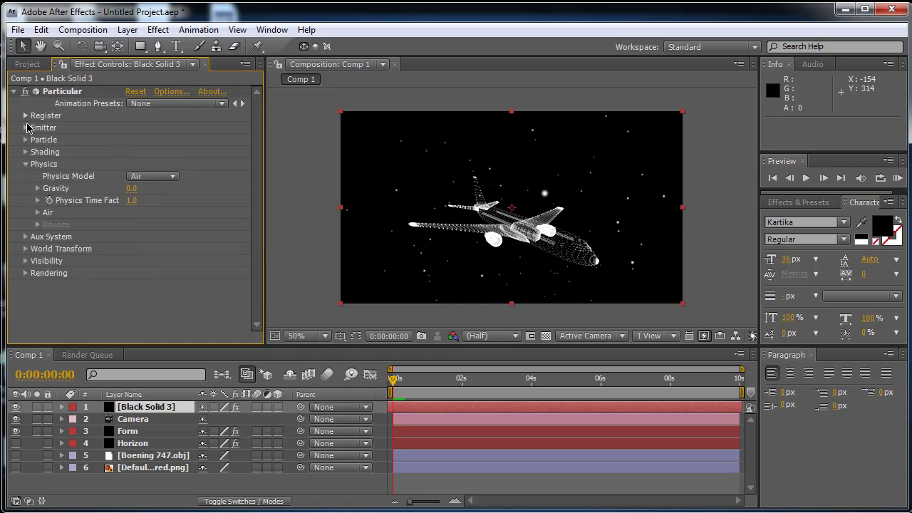
pyautogui.click(25, 128)
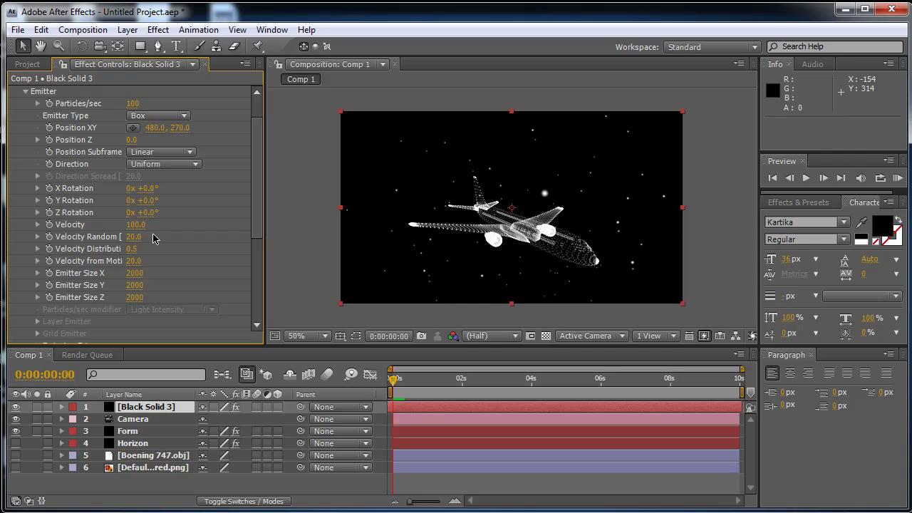
pyautogui.click(139, 226)
pyautogui.write('20')
pyautogui.click(132, 329)
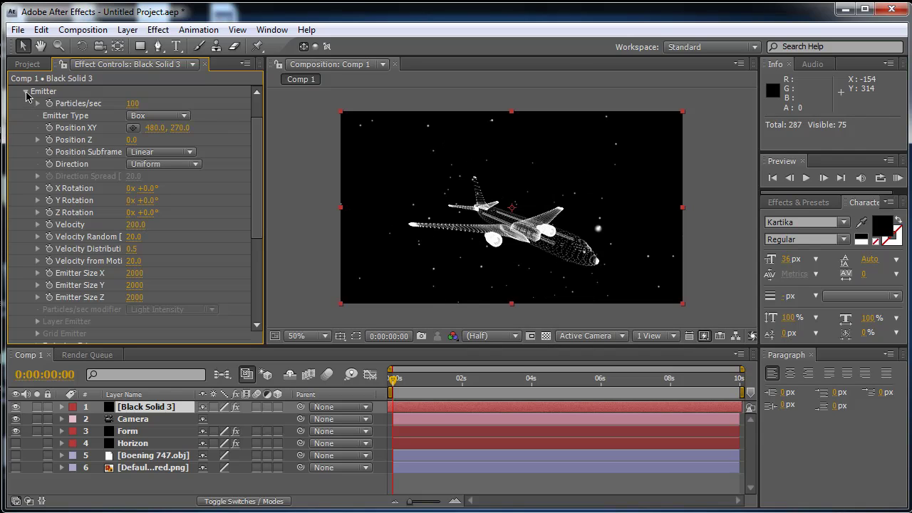
# Change the Wind X value in Particular's Air physics and run a RAM preview of the particles.
pyautogui.click(26, 92)
pyautogui.click(38, 214)
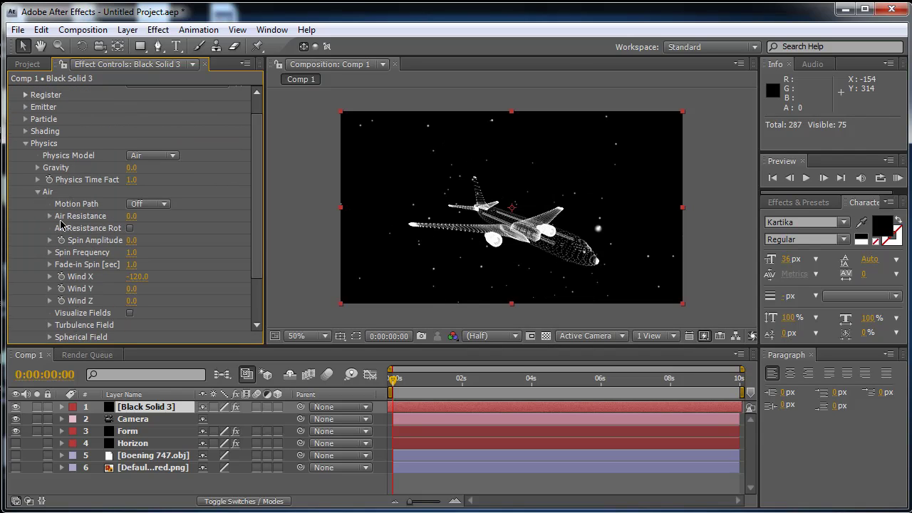
pyautogui.click(137, 276)
pyautogui.write('1')
pyautogui.press('Return')
pyautogui.click(26, 143)
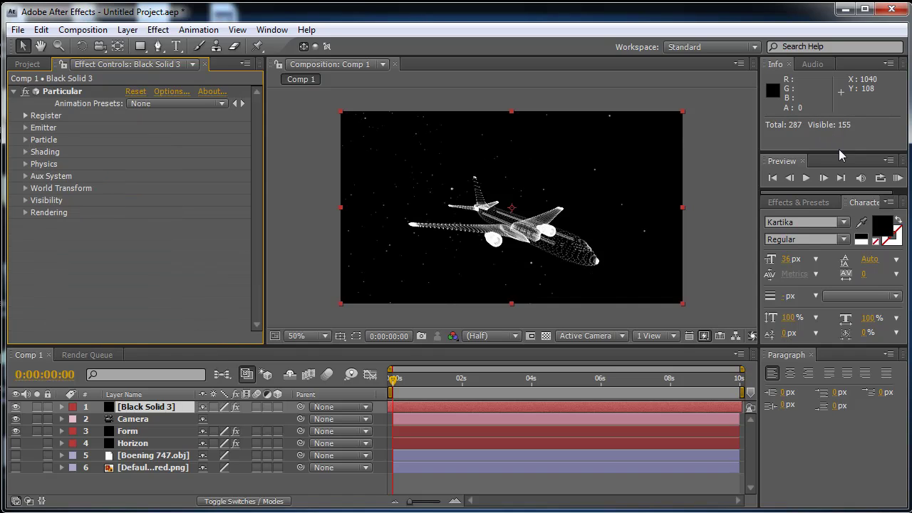
pyautogui.click(898, 178)
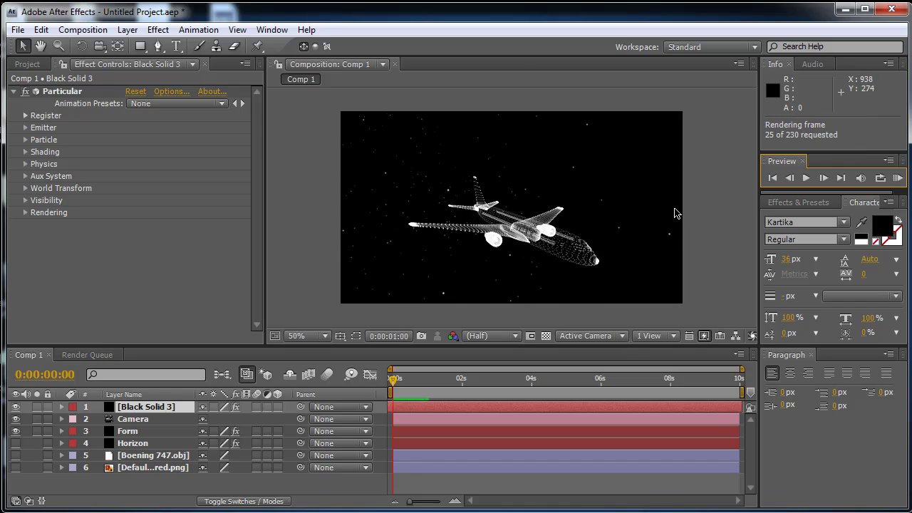
pyautogui.press('space')
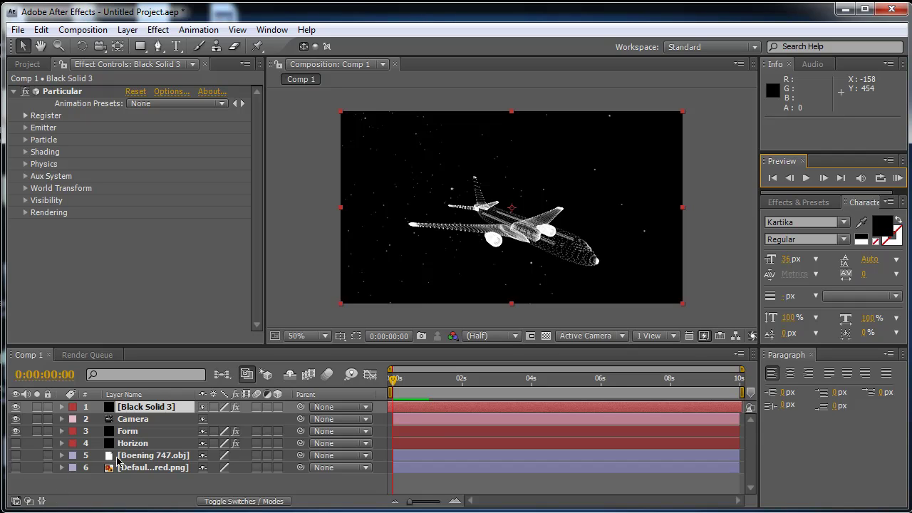
# Rename the Black Solid 3 layer to Particular and move it directly below the Camera layer.
pyautogui.click(138, 445)
pyautogui.click(140, 432)
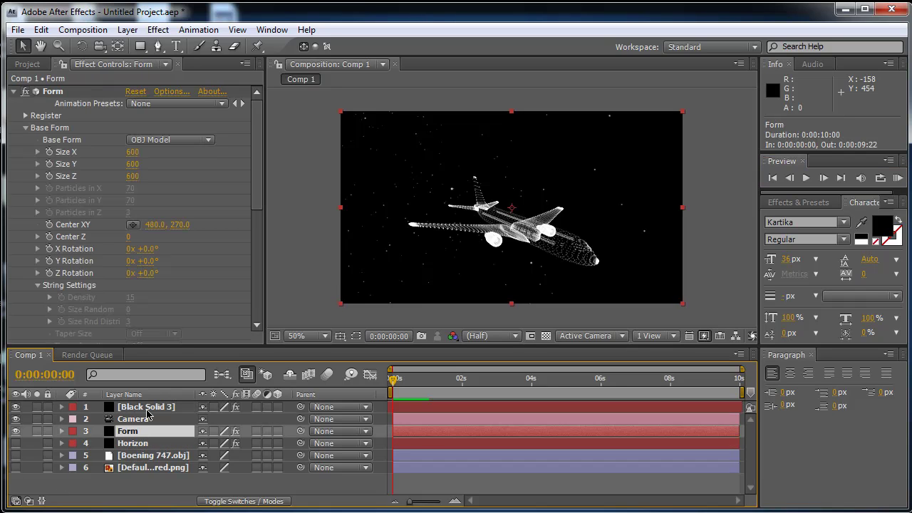
pyautogui.click(146, 407)
pyautogui.press('Return')
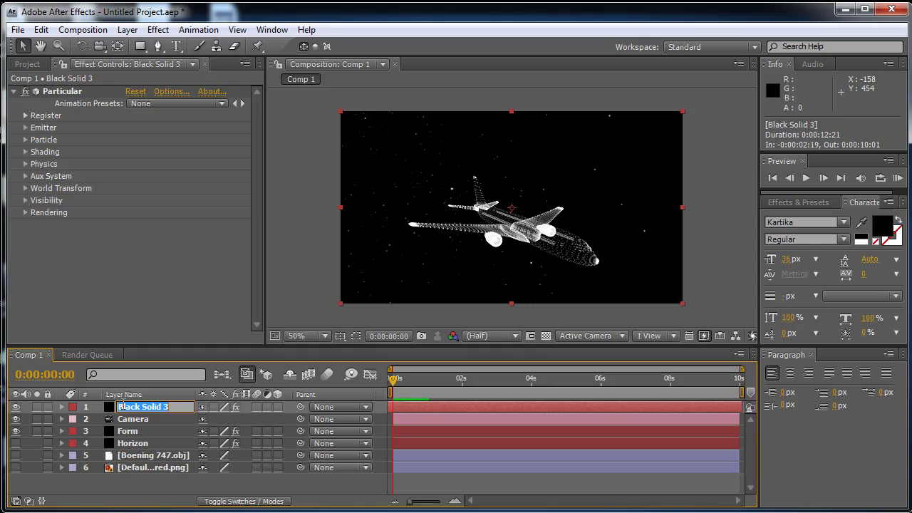
pyautogui.write('Parti')
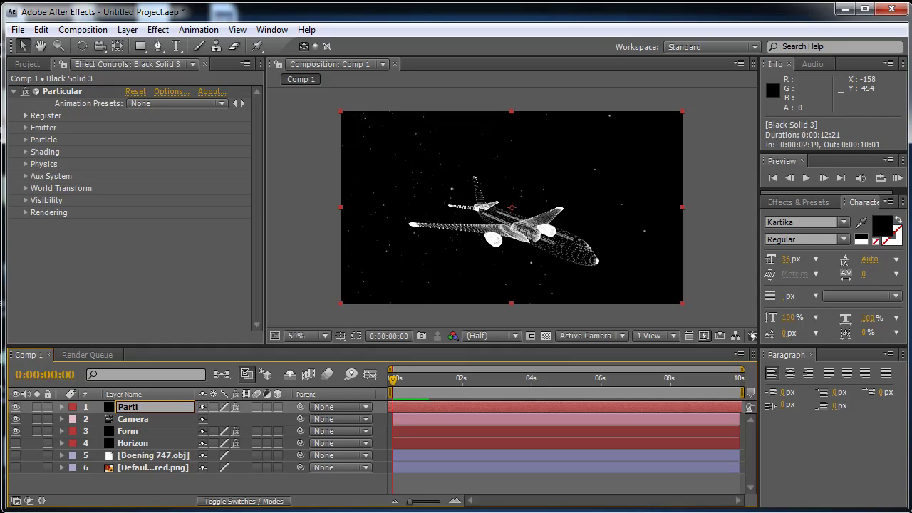
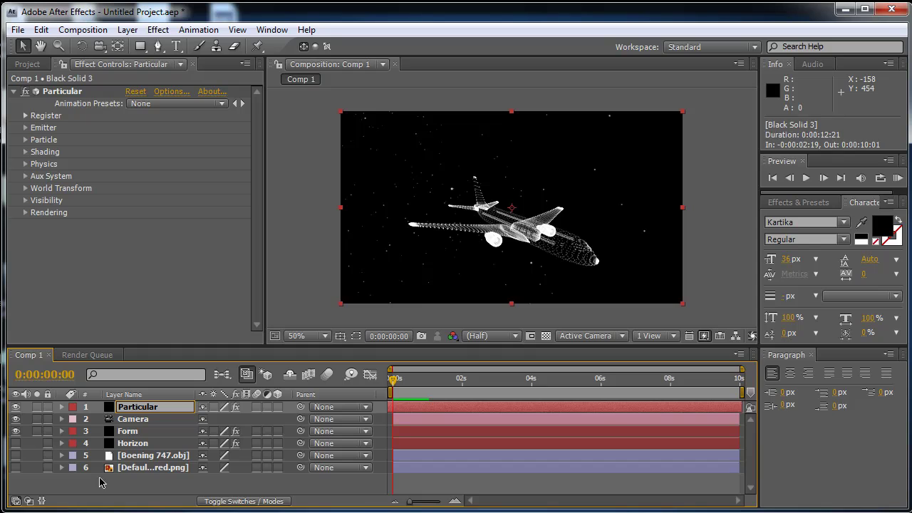
pyautogui.moveTo(138, 410)
pyautogui.mouseDown()
pyautogui.moveTo(133, 432)
pyautogui.moveTo(137, 426)
pyautogui.mouseUp()
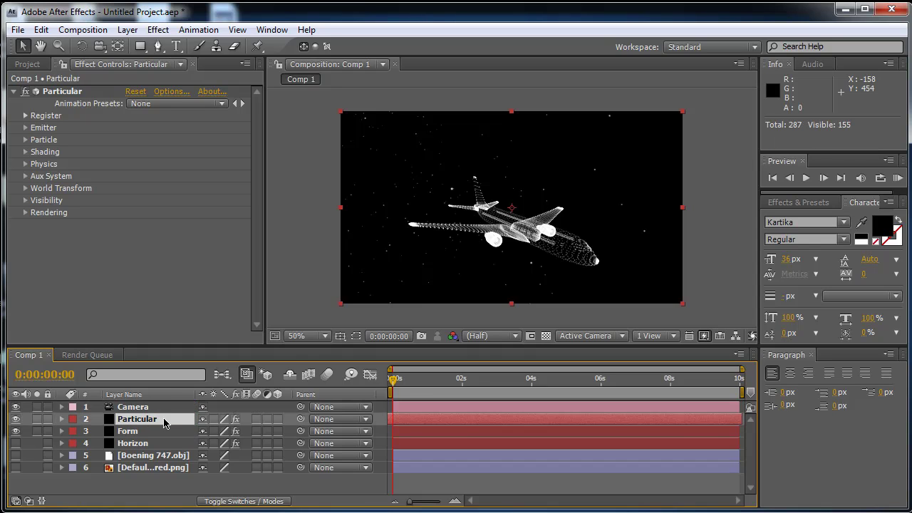
pyautogui.rightClick(118, 491)
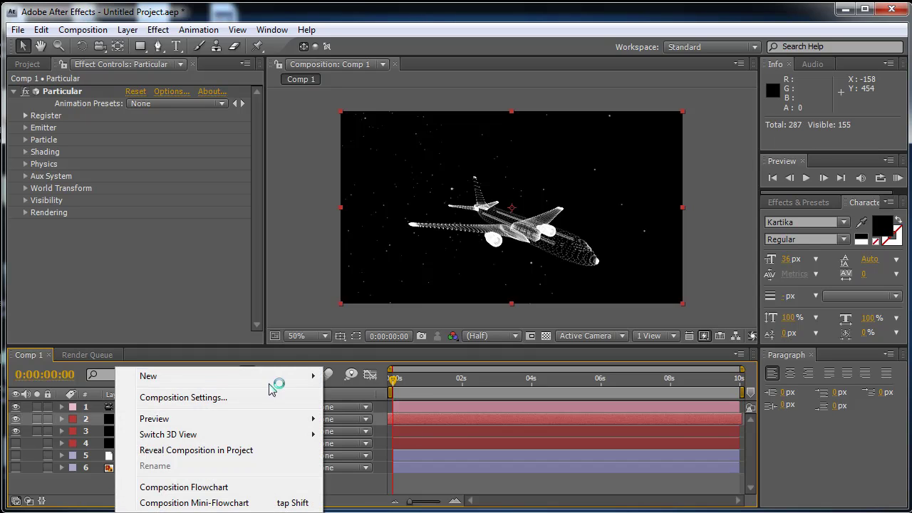
pyautogui.moveTo(285, 375)
pyautogui.click(354, 414)
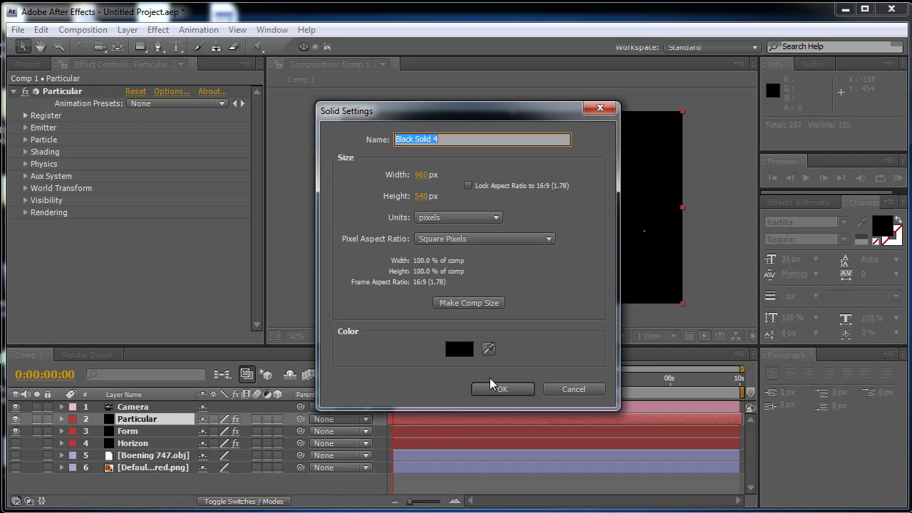
pyautogui.click(496, 386)
pyautogui.moveTo(146, 410)
pyautogui.mouseDown()
pyautogui.moveTo(147, 435)
pyautogui.moveTo(146, 426)
pyautogui.mouseUp()
pyautogui.click(158, 29)
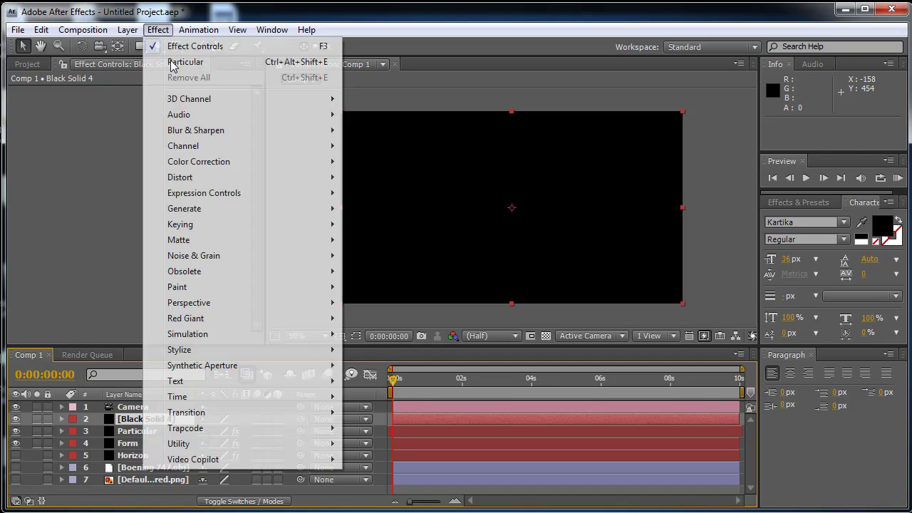
pyautogui.moveTo(219, 430)
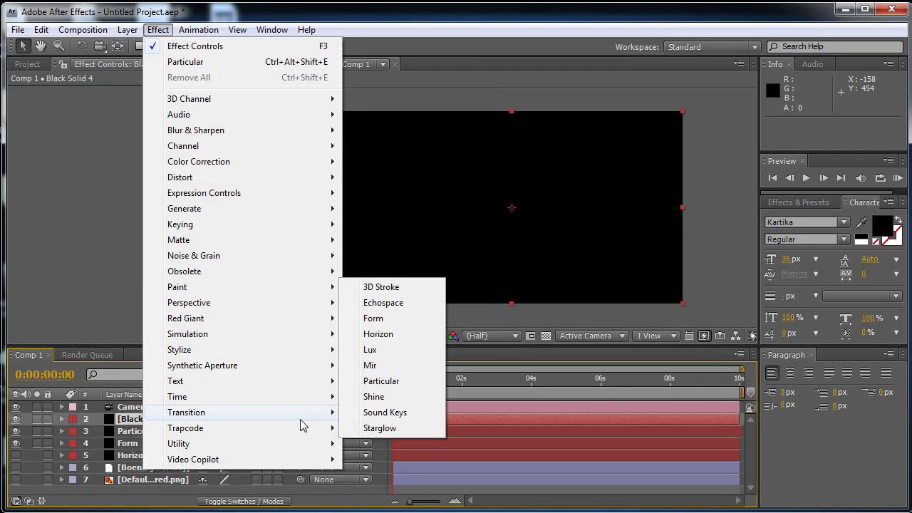
pyautogui.click(380, 428)
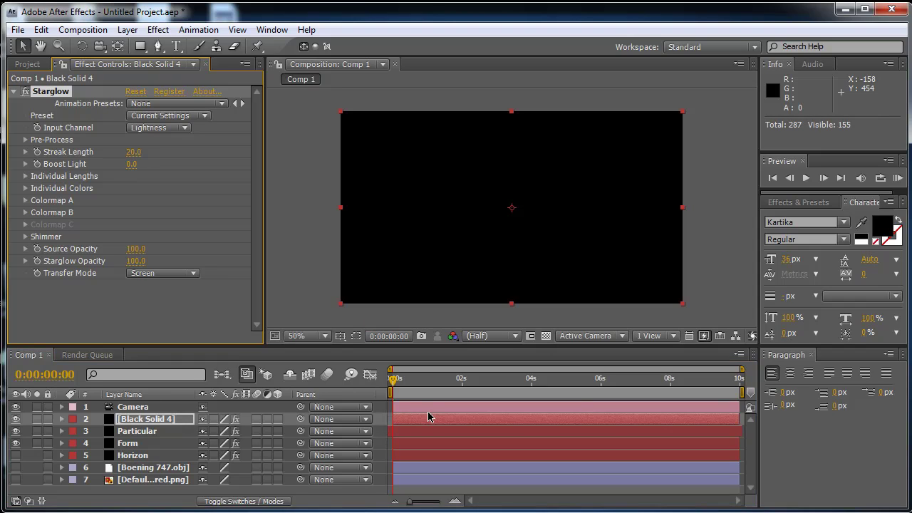
pyautogui.click(420, 385)
pyautogui.click(432, 385)
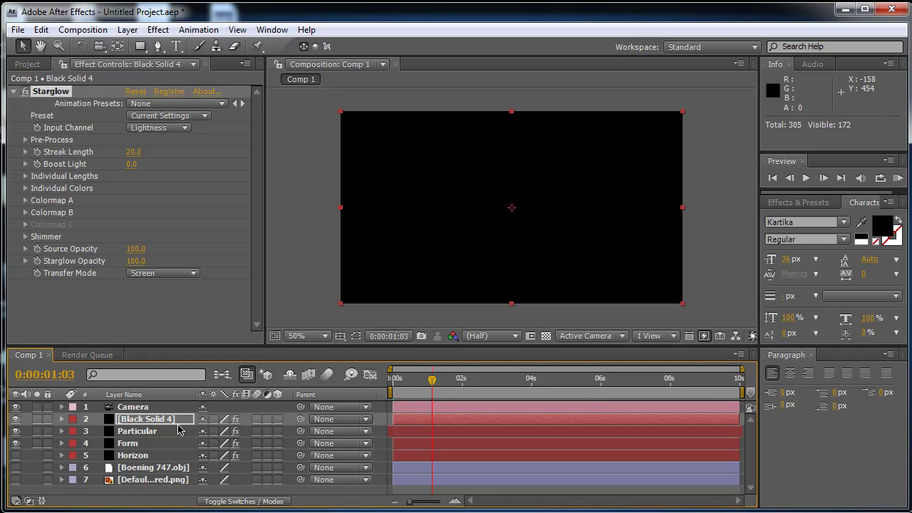
pyautogui.click(141, 419)
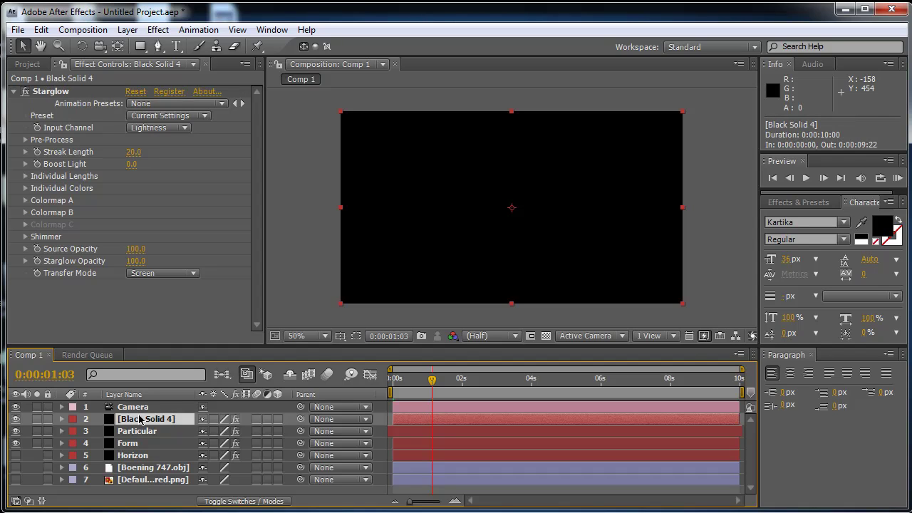
pyautogui.press('Delete')
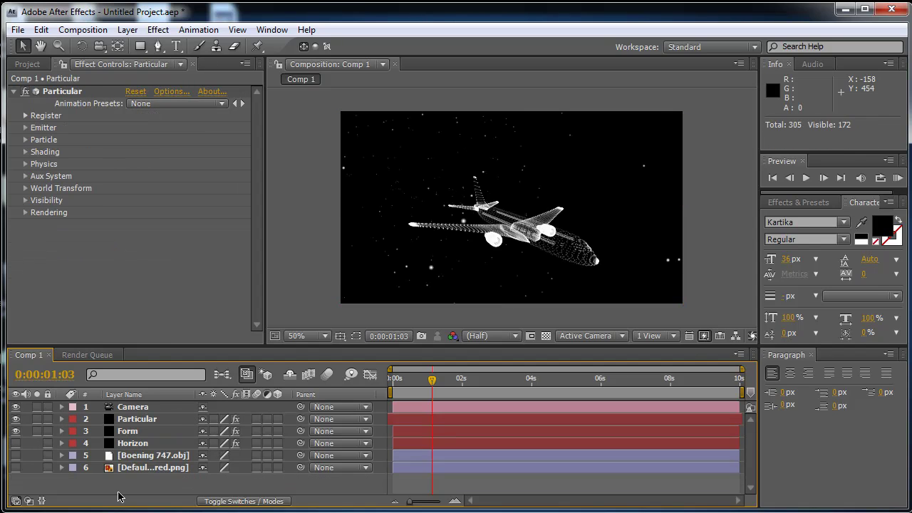
# Add an adjustment layer above the Camera layer and apply the Trapcode Starglow effect to it.
pyautogui.rightClick(119, 497)
pyautogui.moveTo(284, 378)
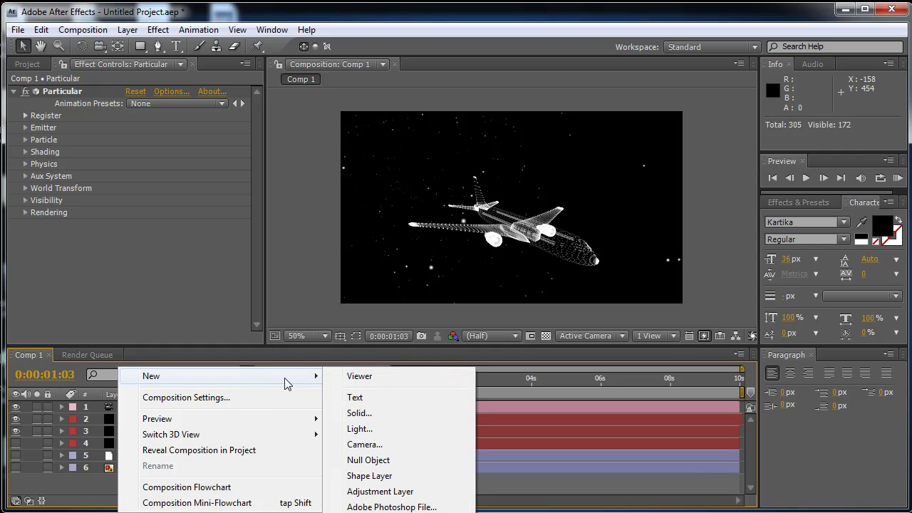
pyautogui.click(353, 495)
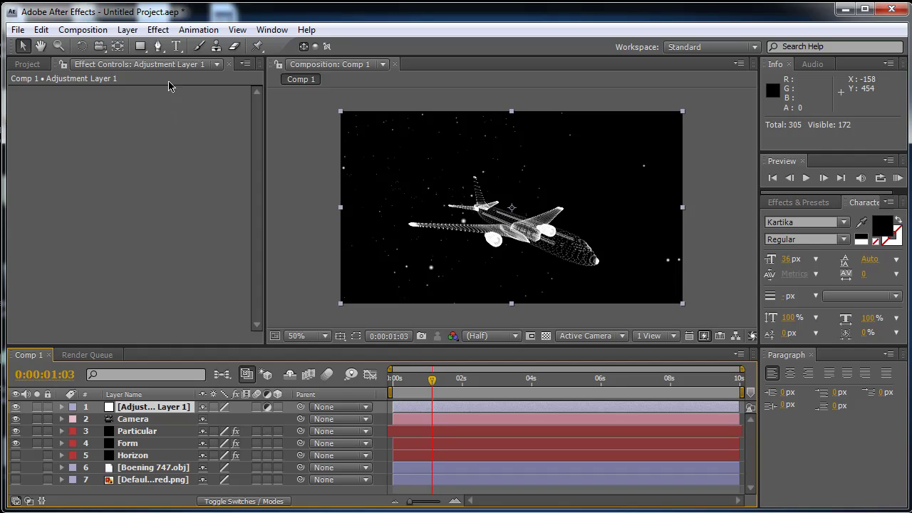
pyautogui.click(158, 31)
pyautogui.moveTo(301, 430)
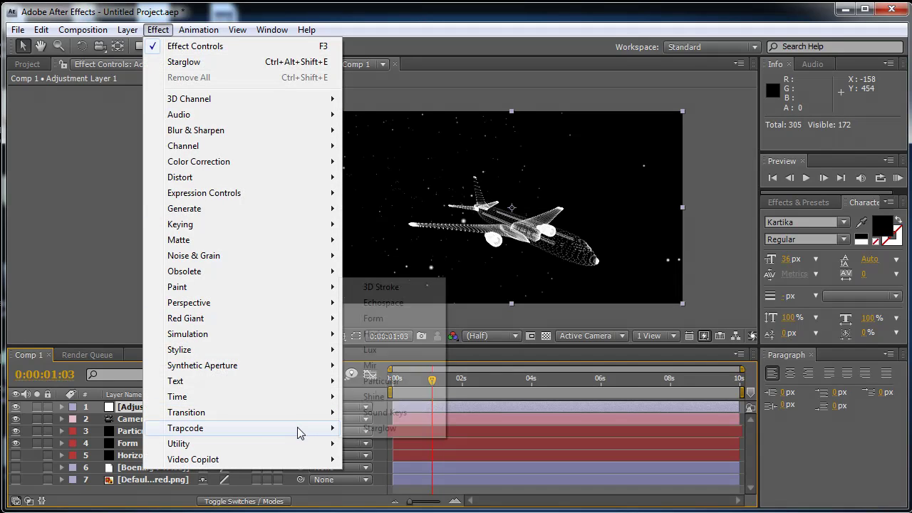
pyautogui.click(387, 428)
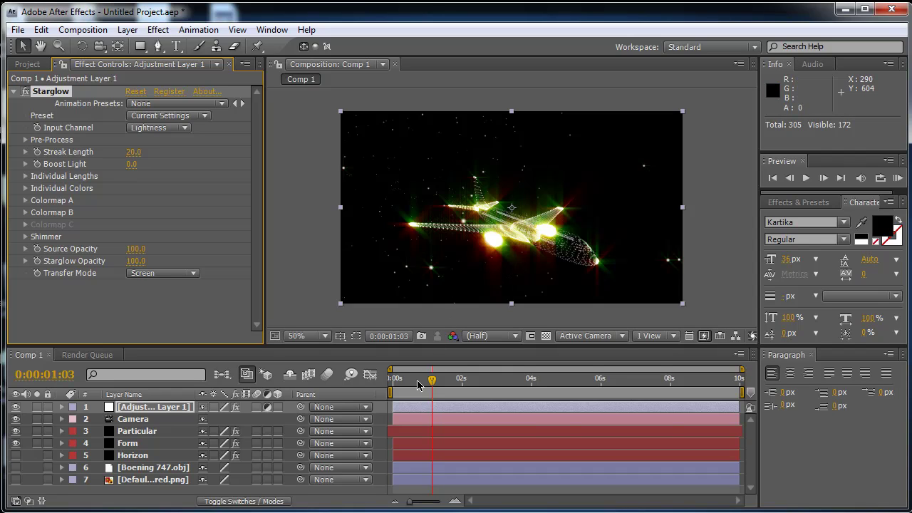
pyautogui.click(12, 95)
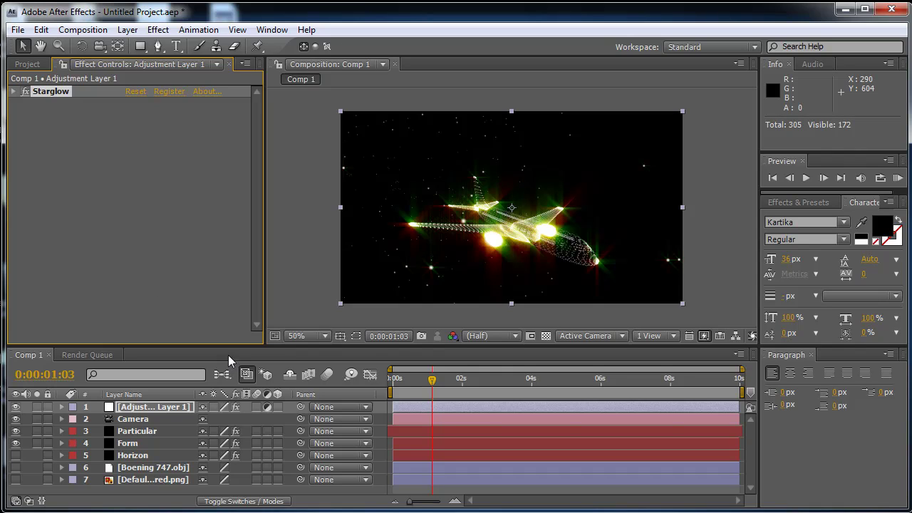
# Make the Horizon layer visible and hide the Particular and Form layers to isolate the background.
pyautogui.click(137, 456)
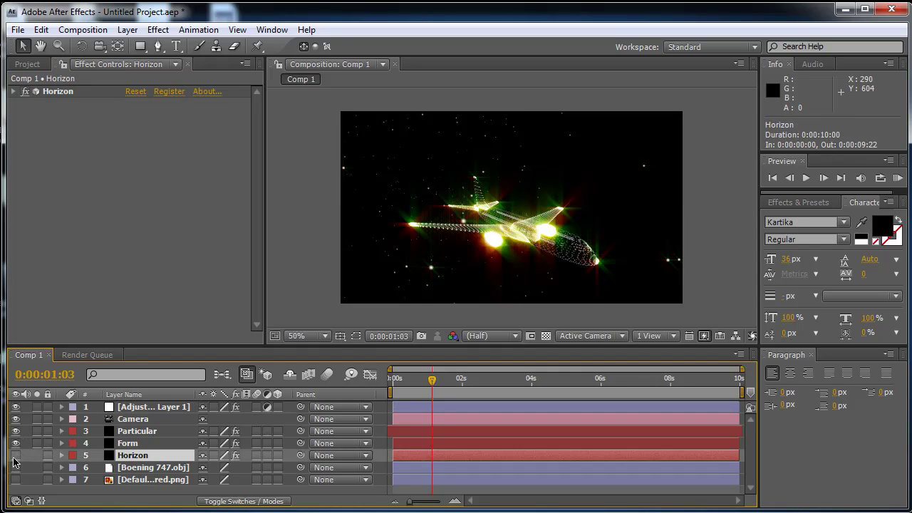
pyautogui.click(16, 457)
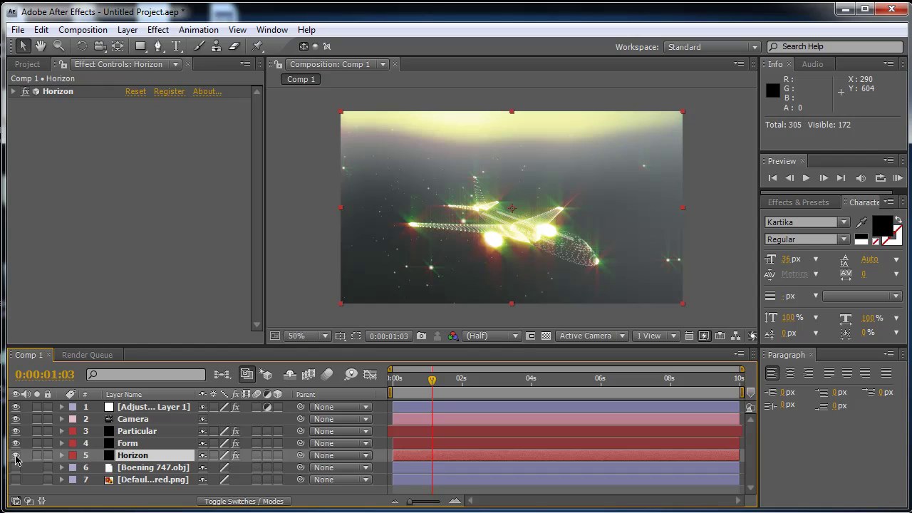
pyautogui.moveTo(15, 444); pyautogui.dragTo(16, 433)
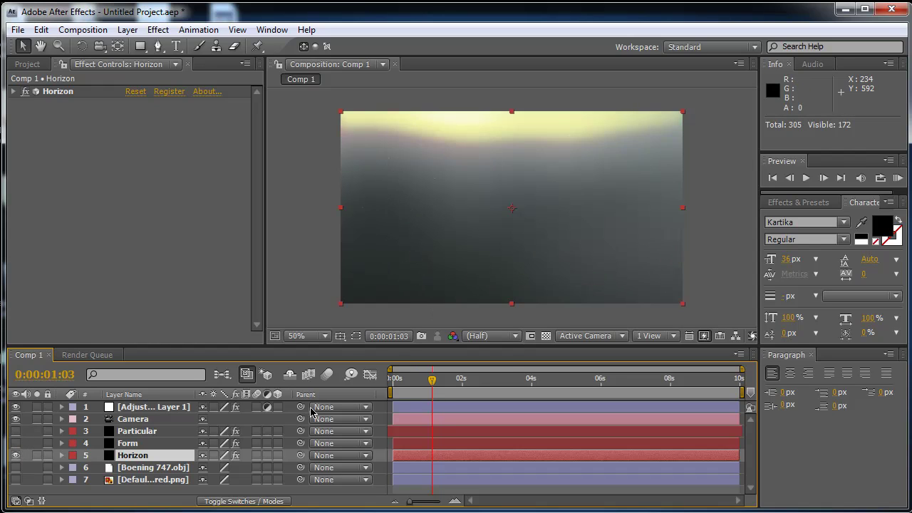
pyautogui.click(16, 480)
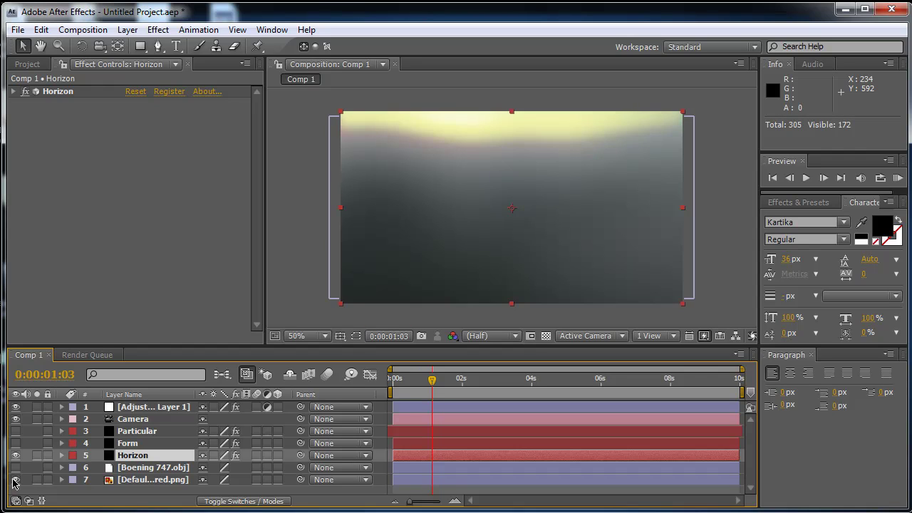
pyautogui.click(16, 479)
# Pre-compose the Default_blurred.png layer and open the resulting composition.
pyautogui.click(134, 479)
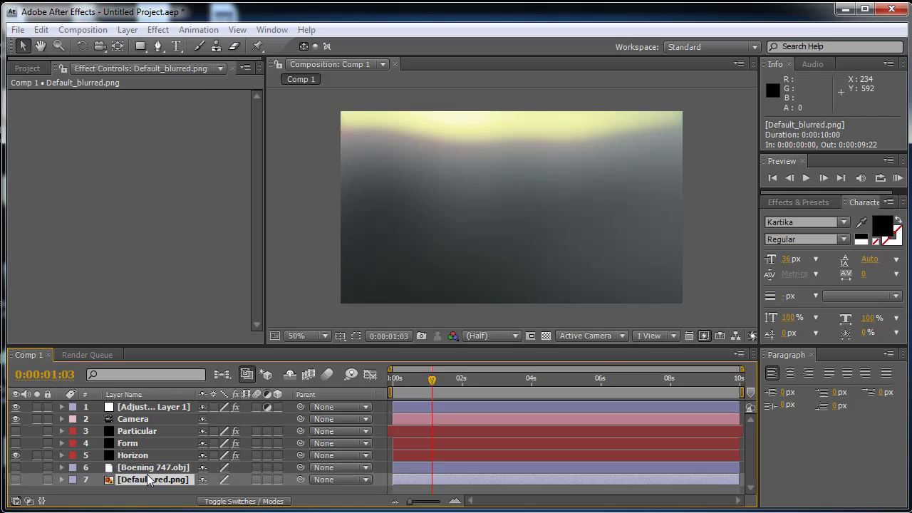
pyautogui.hotkey('ctrl', 'shift', 'c')
pyautogui.press('Return')
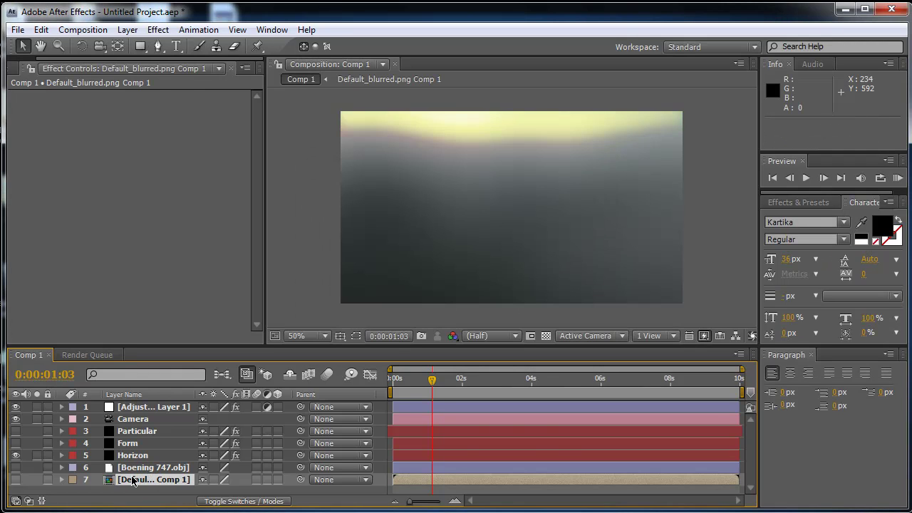
pyautogui.doubleClick(133, 480)
# Apply Curves to Default_blurred.png and shape its RGB curve into an S with strongly lowered shadows and slightly raised highlights.
pyautogui.click(139, 409)
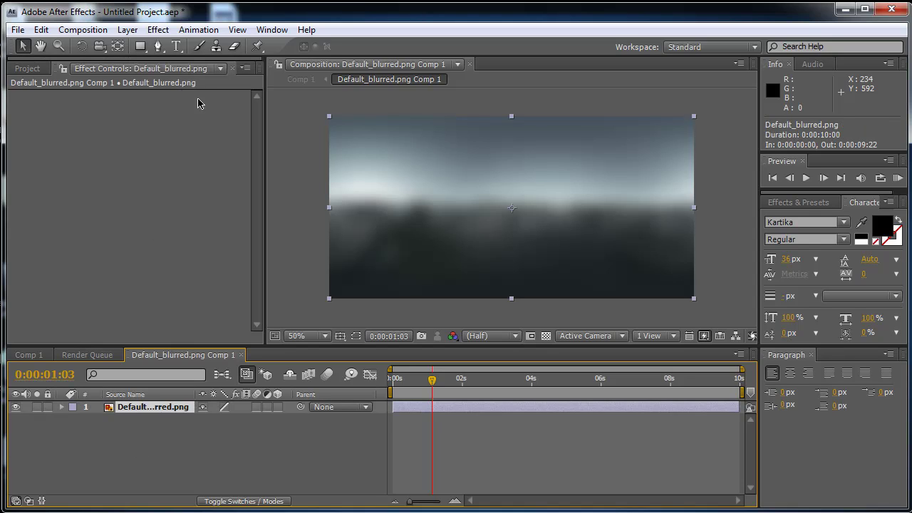
pyautogui.click(158, 29)
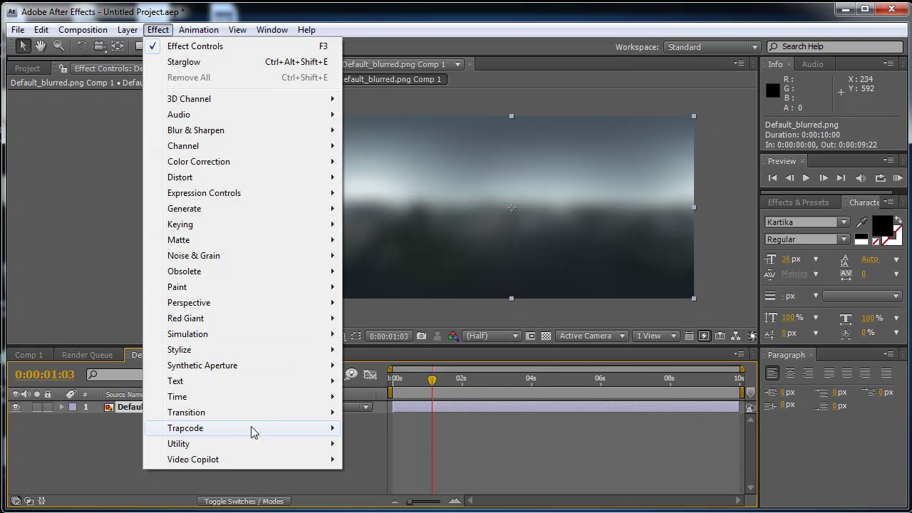
pyautogui.moveTo(276, 164)
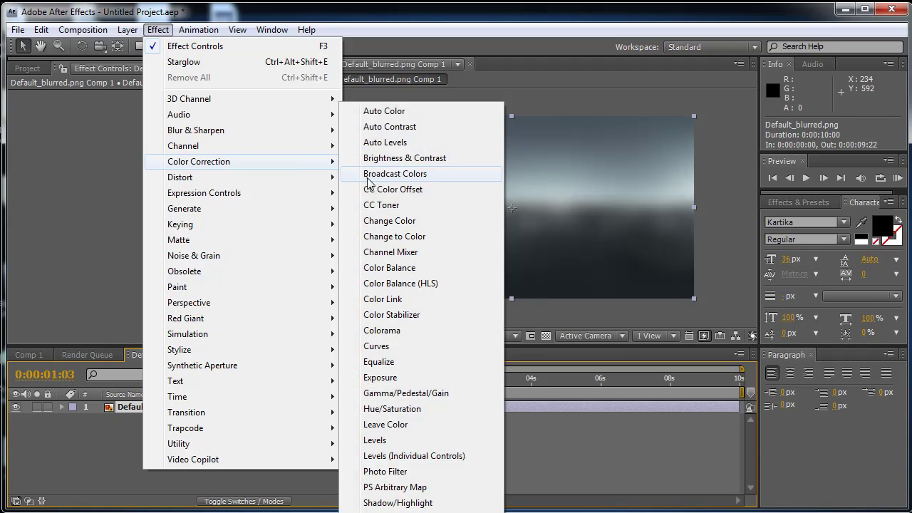
pyautogui.click(376, 347)
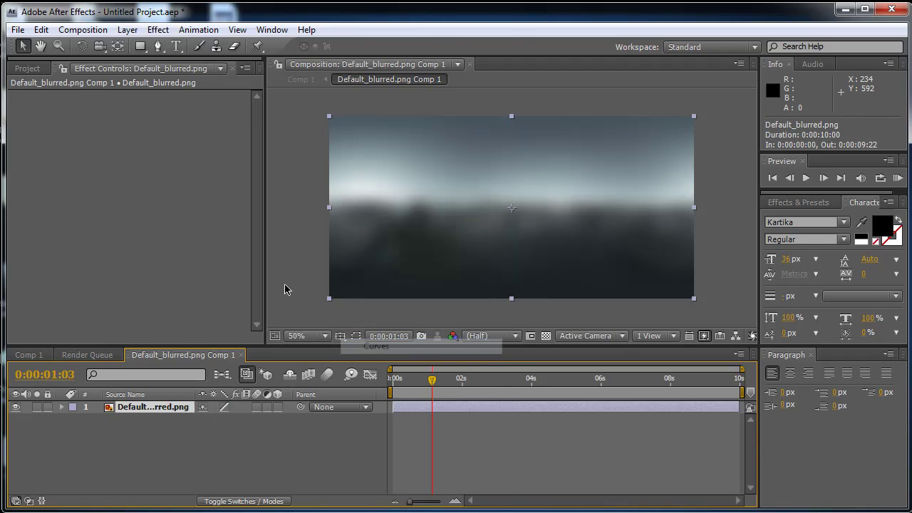
pyautogui.moveTo(99, 206); pyautogui.dragTo(109, 247)
pyautogui.moveTo(142, 197); pyautogui.dragTo(134, 182)
pyautogui.moveTo(109, 248); pyautogui.dragTo(94, 242)
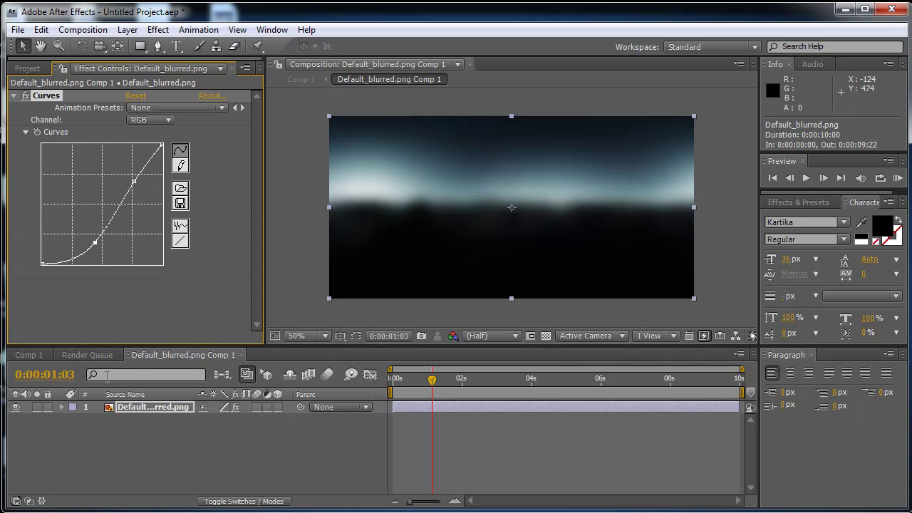
# Return to Comp 1 and make the Particular and Form layers visible again.
pyautogui.click(86, 355)
pyautogui.click(29, 356)
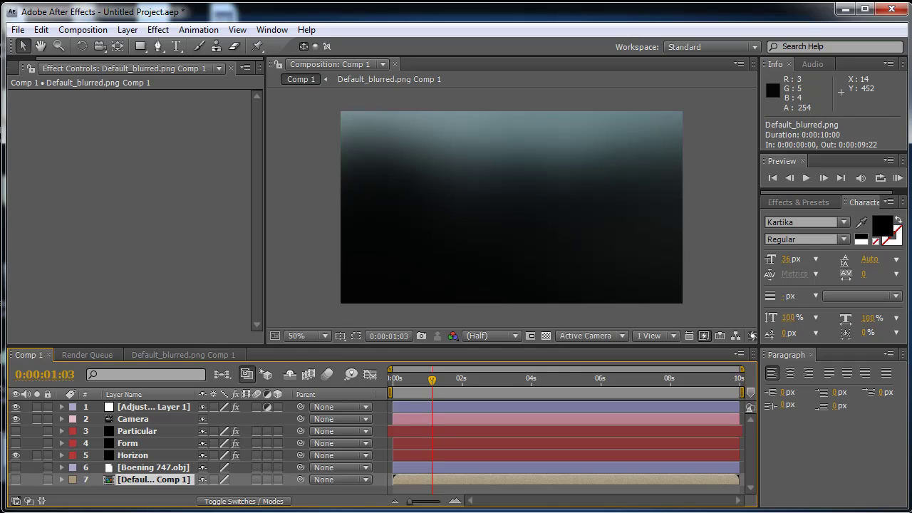
pyautogui.click(16, 431)
pyautogui.click(15, 444)
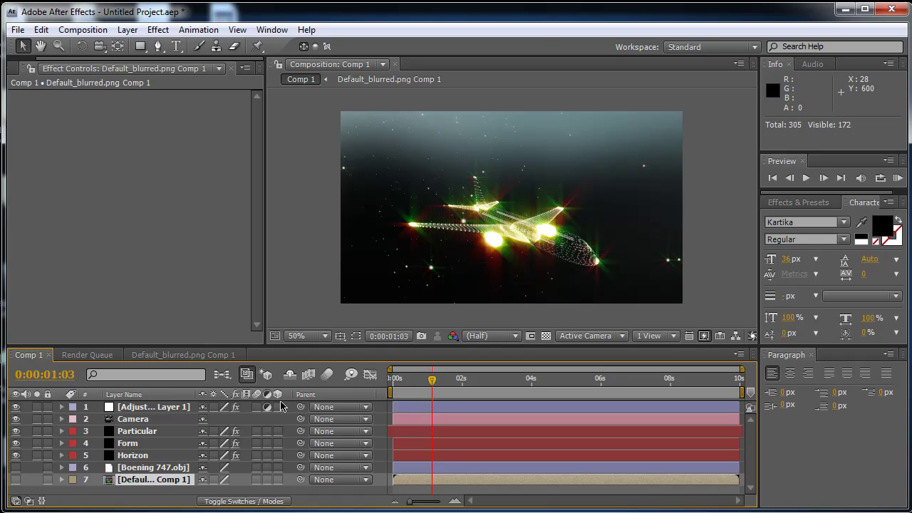
# Set the Form layer's particle color to medium blue, hex 167BBB.
pyautogui.click(155, 443)
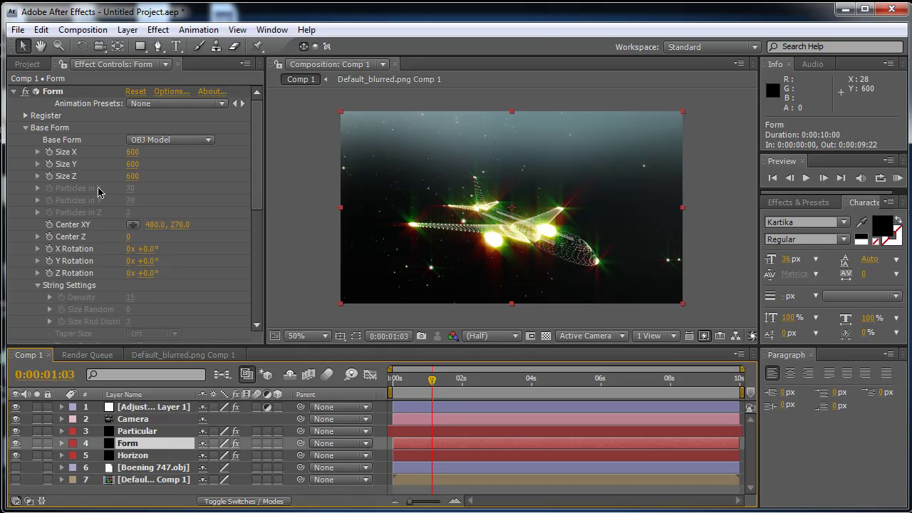
pyautogui.click(27, 128)
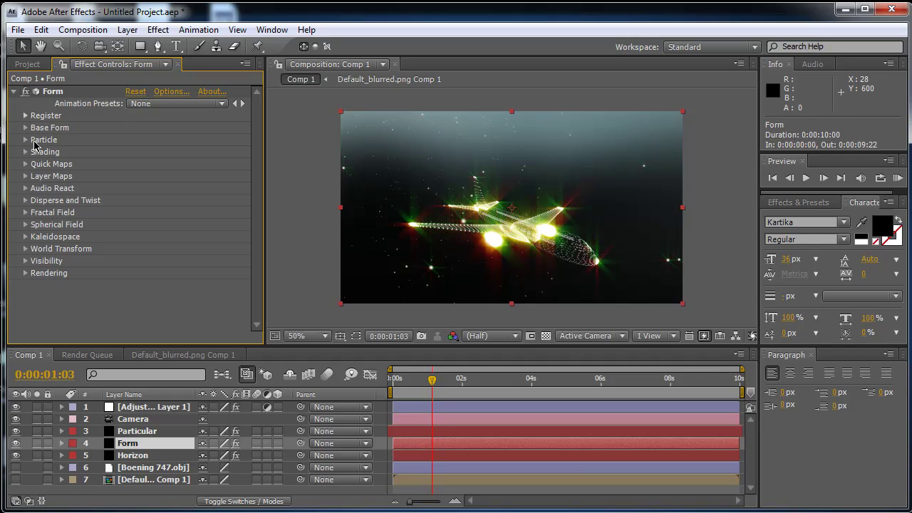
pyautogui.click(25, 140)
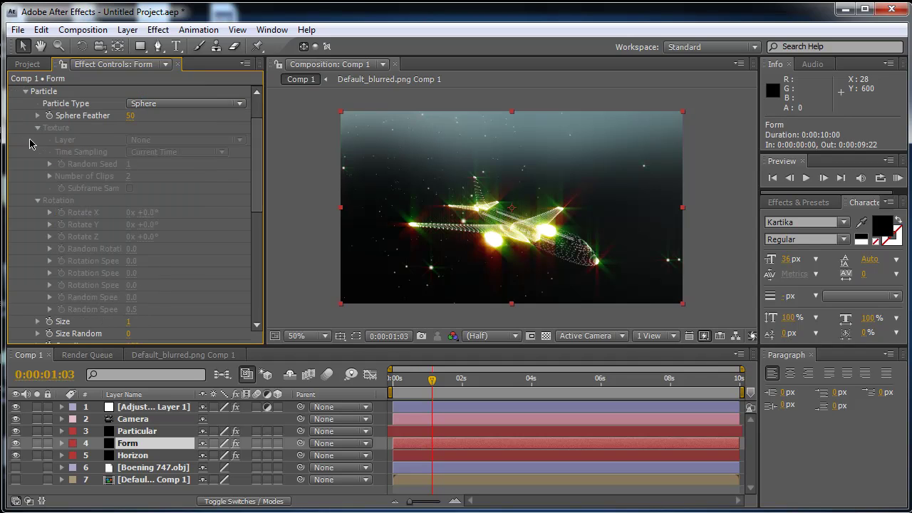
pyautogui.click(38, 128)
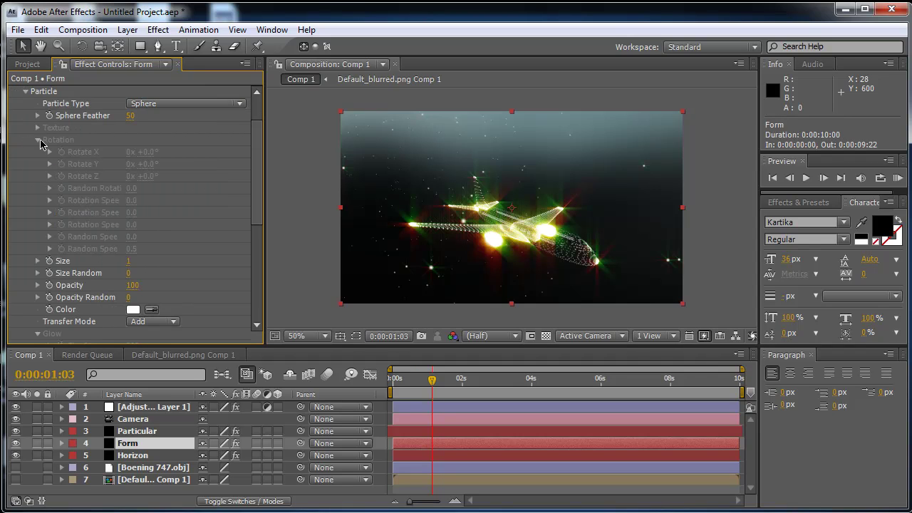
pyautogui.click(38, 140)
pyautogui.click(132, 200)
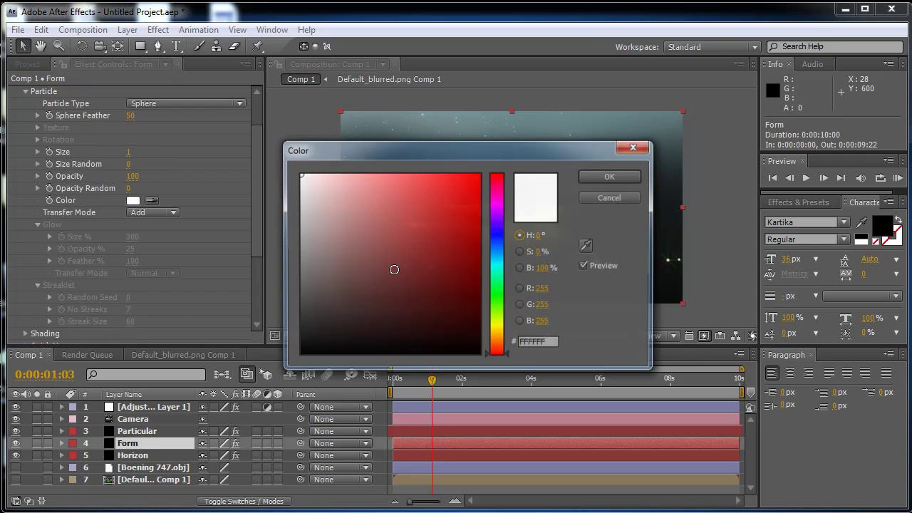
pyautogui.moveTo(499, 259); pyautogui.dragTo(459, 222)
pyautogui.click(472, 223)
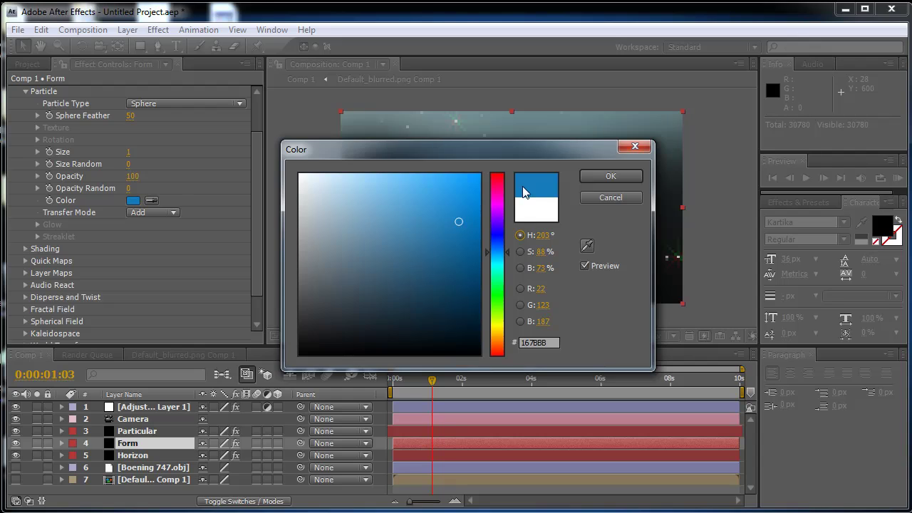
pyautogui.click(610, 176)
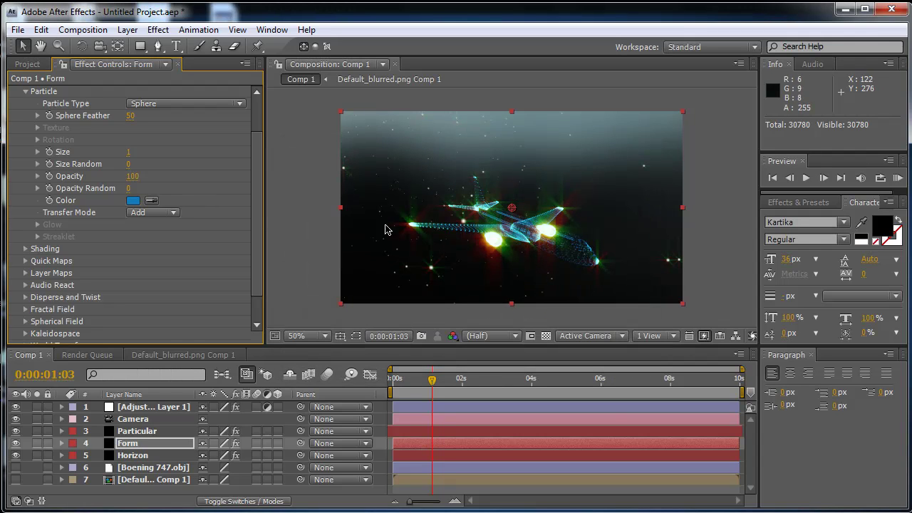
# Hide the Particular layer and the adjustment layer, and rename the adjustment layer to StarGlow.
pyautogui.click(15, 432)
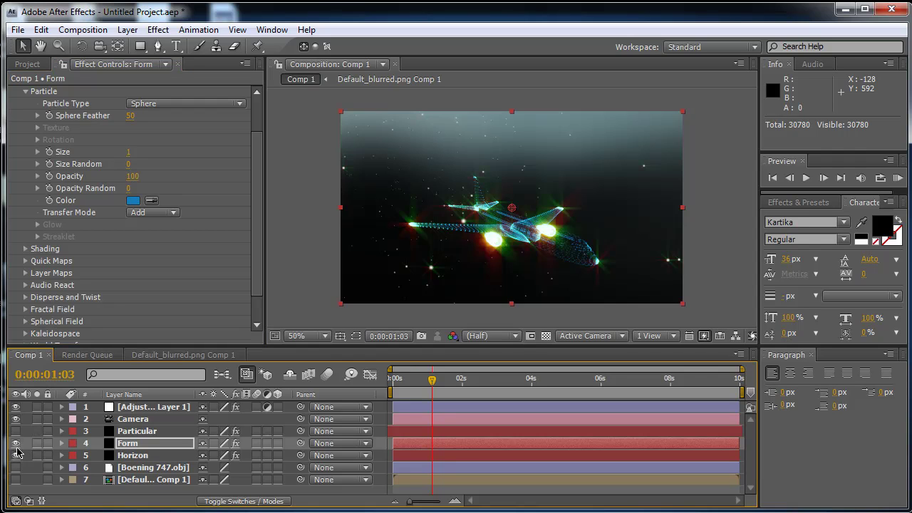
pyautogui.click(15, 407)
pyautogui.click(129, 408)
pyautogui.press('Return')
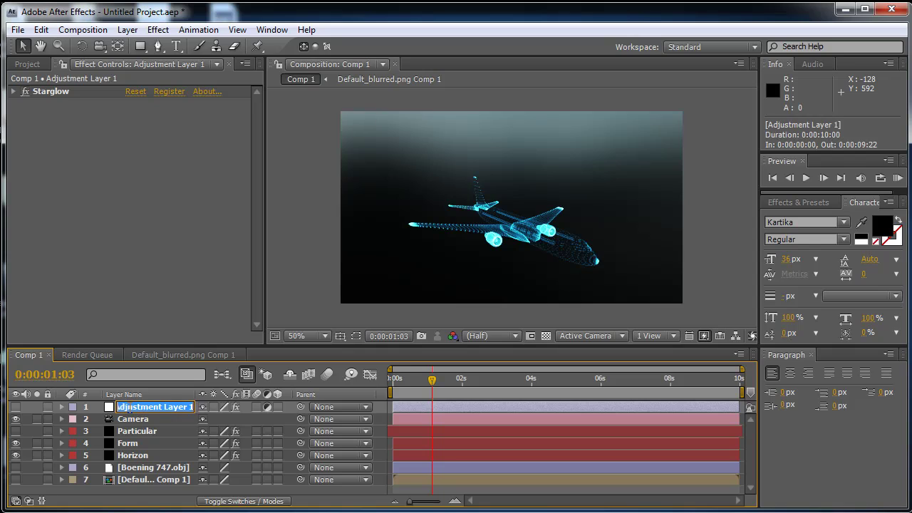
pyautogui.write('StarGlow')
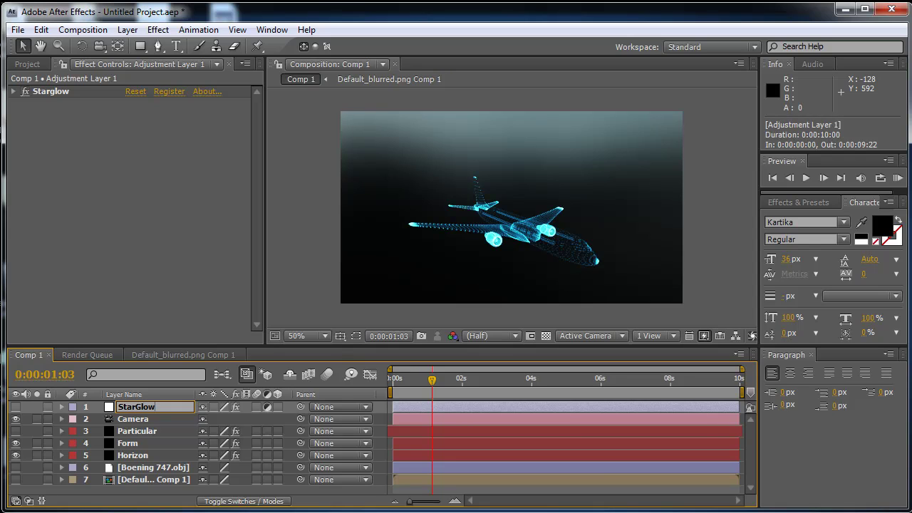
pyautogui.click(153, 288)
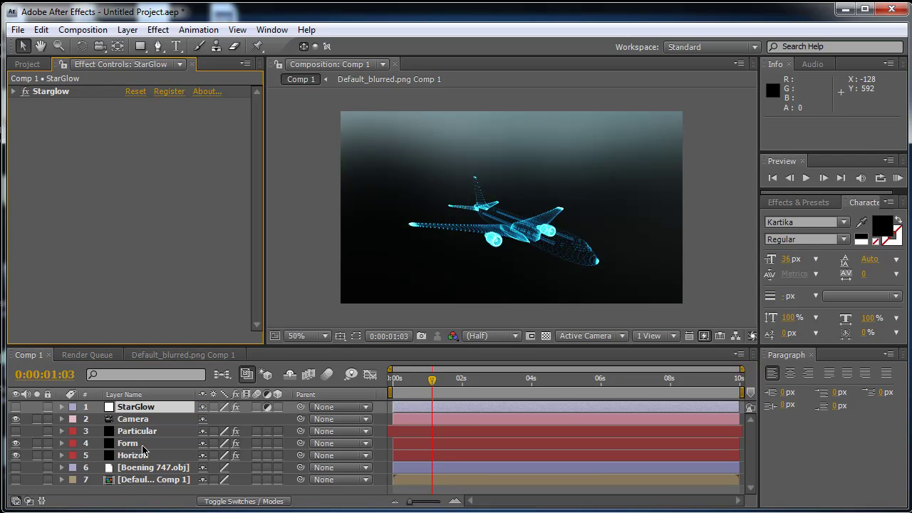
# Apply the Stylize Glow effect to the Form layer, keeping its default settings, and collapse both of the layer's effects.
pyautogui.press('/')
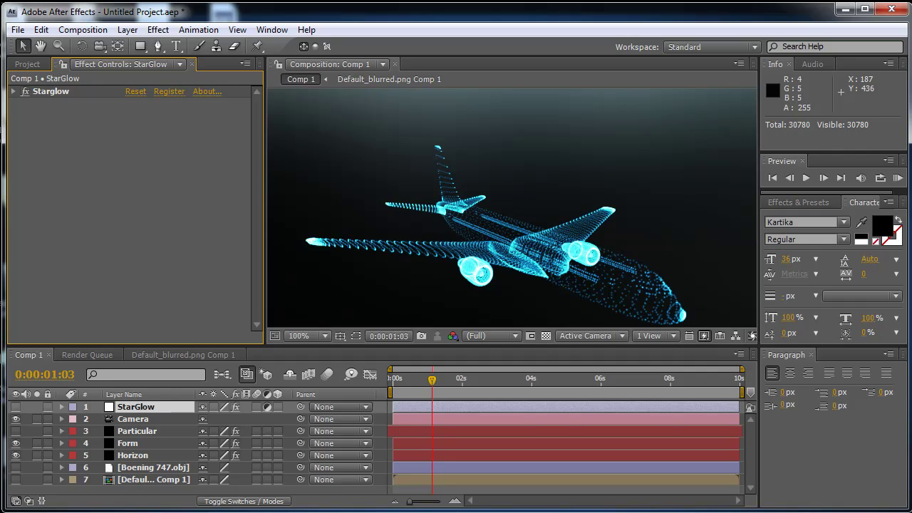
pyautogui.click(121, 444)
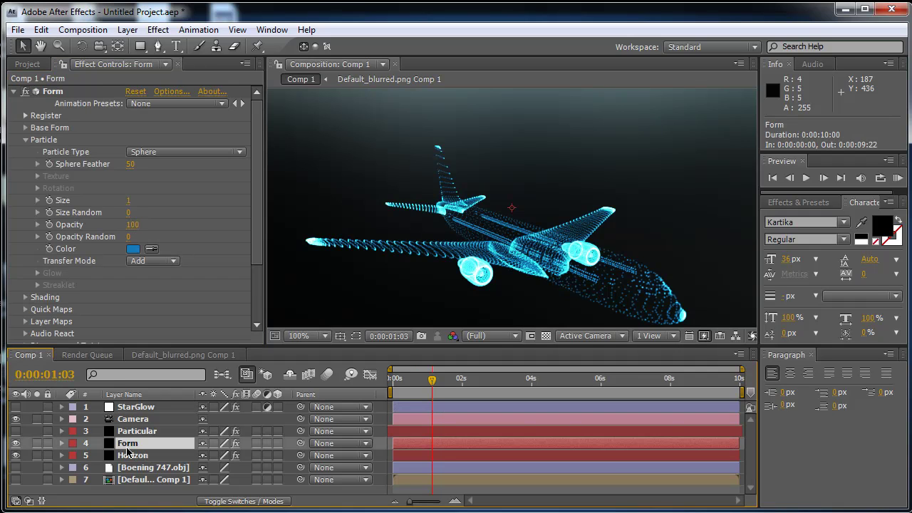
pyautogui.click(27, 141)
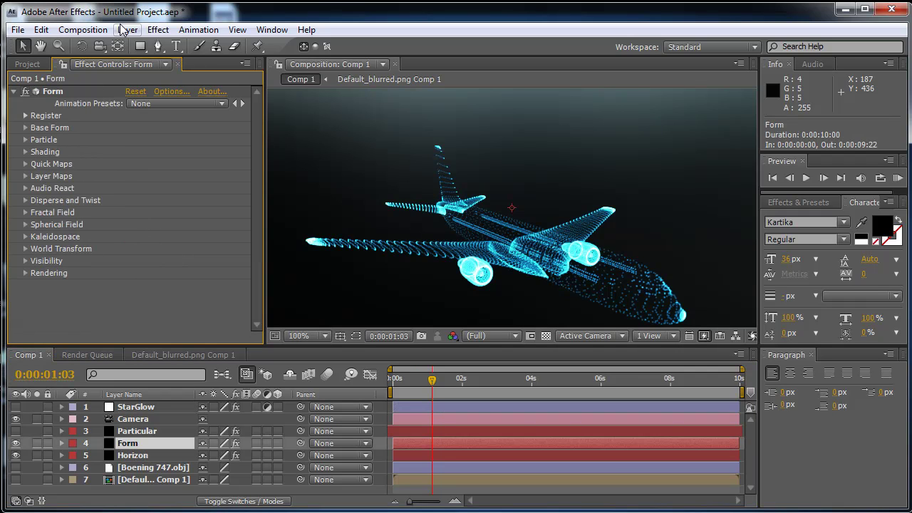
pyautogui.click(159, 32)
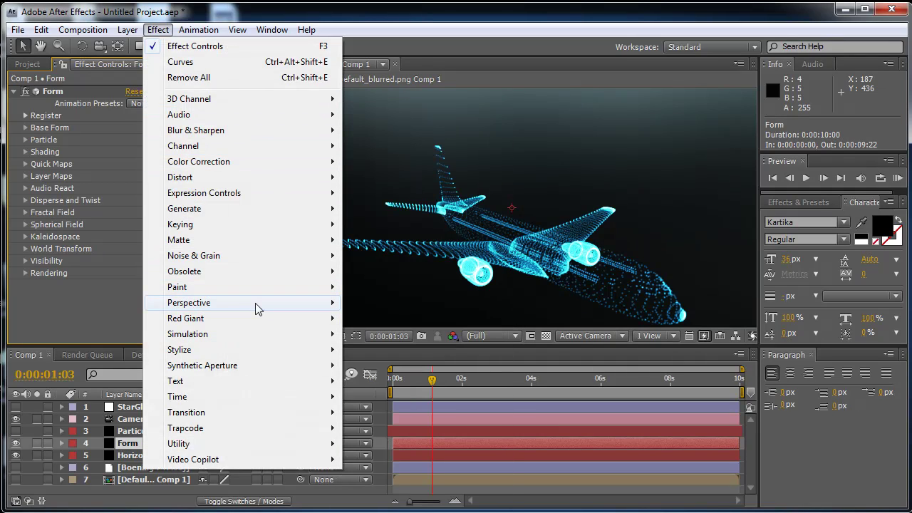
pyautogui.moveTo(311, 349)
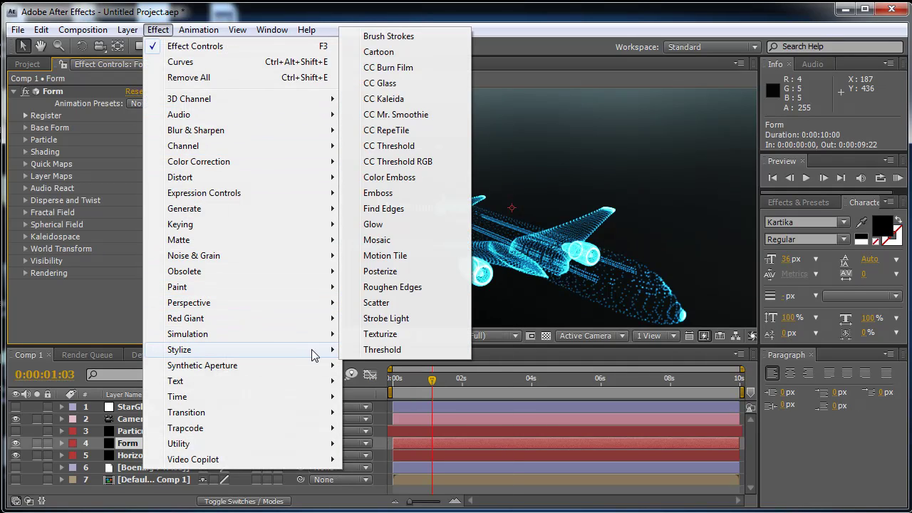
pyautogui.click(374, 224)
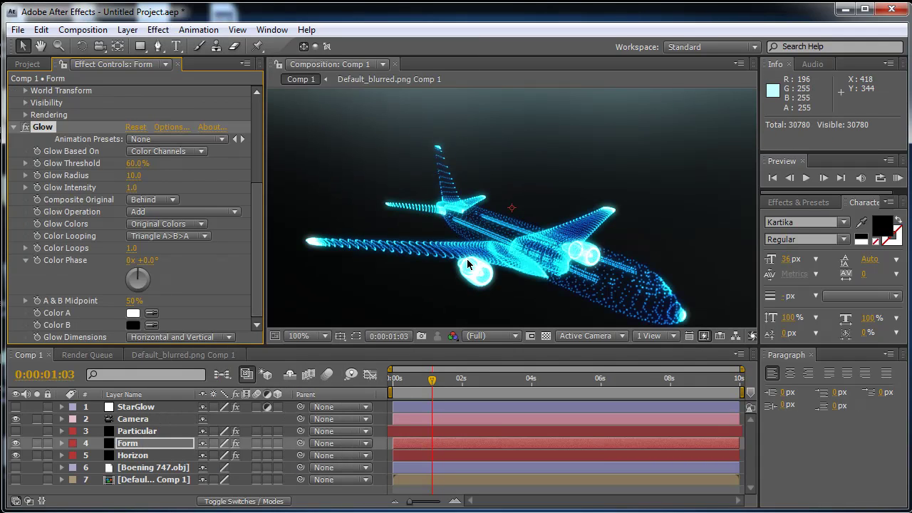
pyautogui.click(14, 128)
pyautogui.click(13, 92)
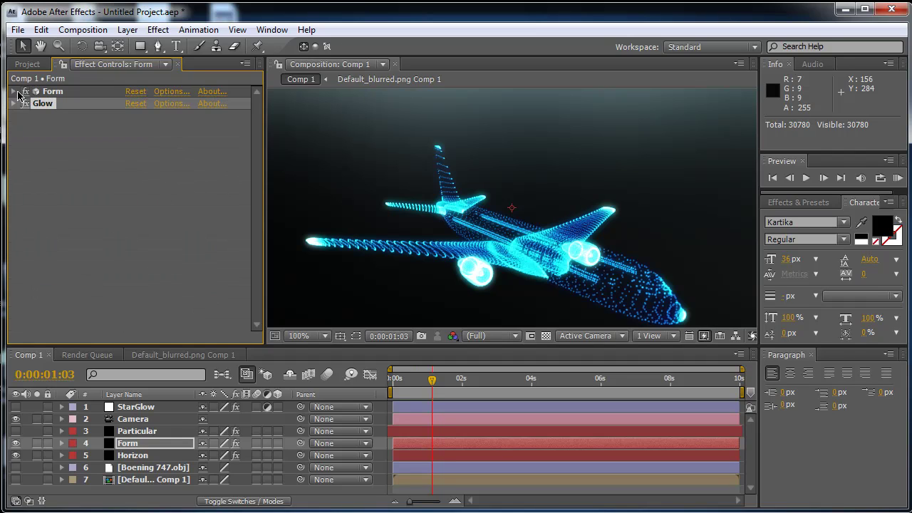
pyautogui.click(157, 232)
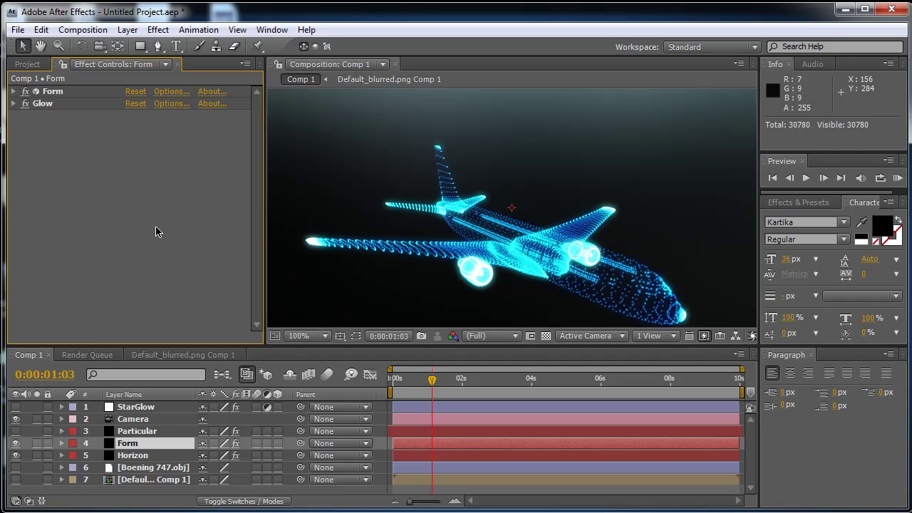
# Hide the Form layer and make the Particular layer visible to isolate the drifting particles against the background.
pyautogui.click(16, 443)
pyautogui.click(16, 431)
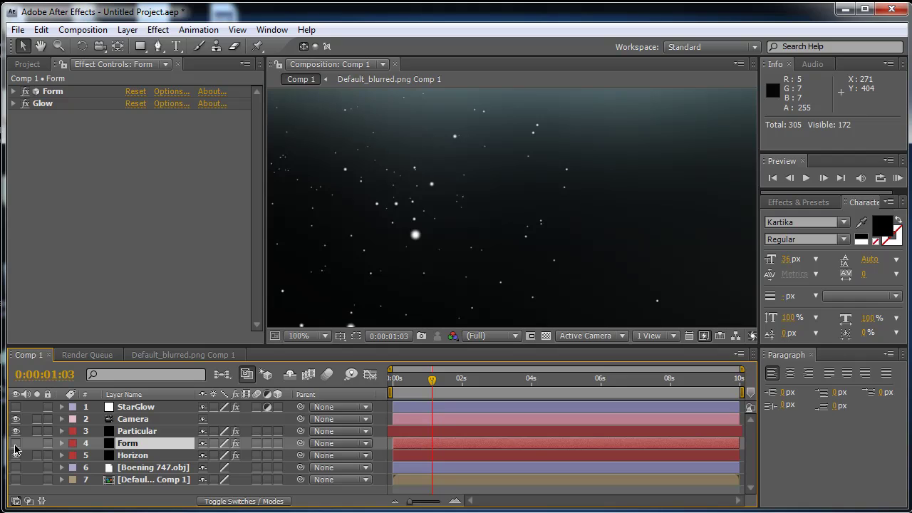
pyautogui.click(15, 444)
pyautogui.click(15, 444)
# Switch Motion Blur to On in the rendering settings of the Particular effect.
pyautogui.click(135, 431)
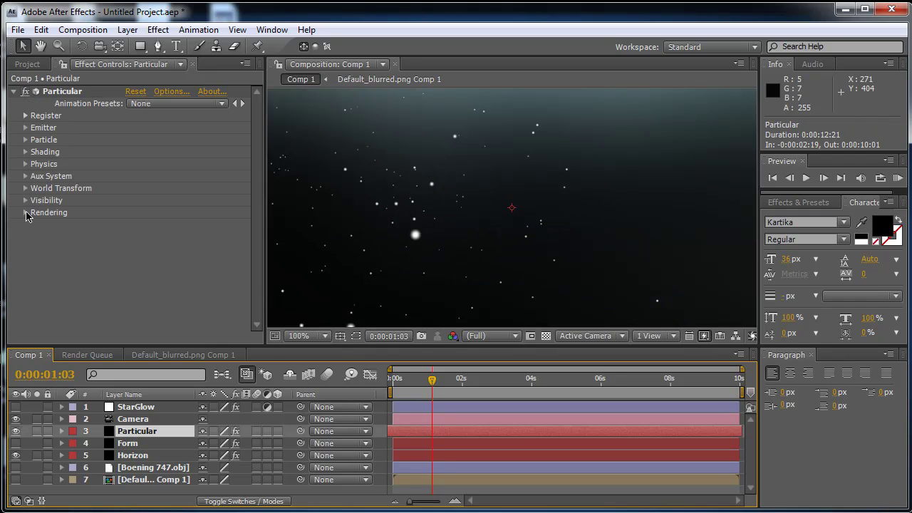
pyautogui.click(26, 213)
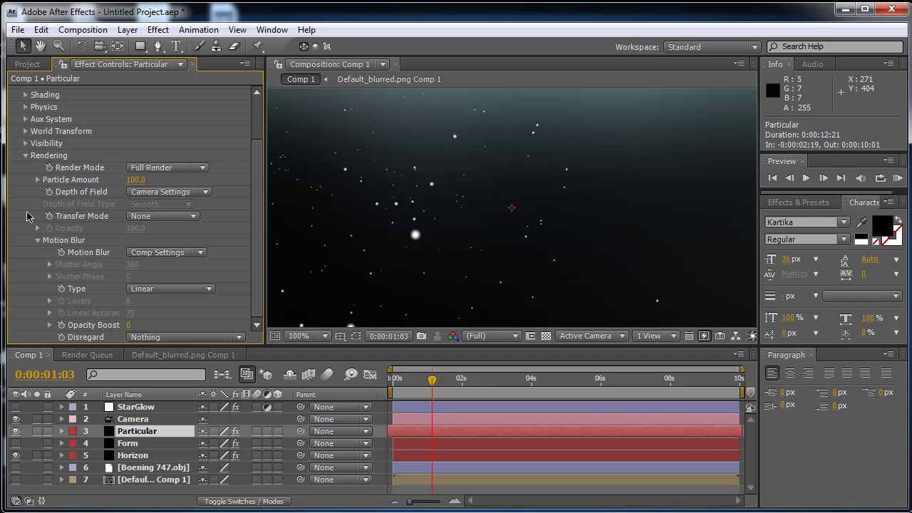
pyautogui.click(171, 254)
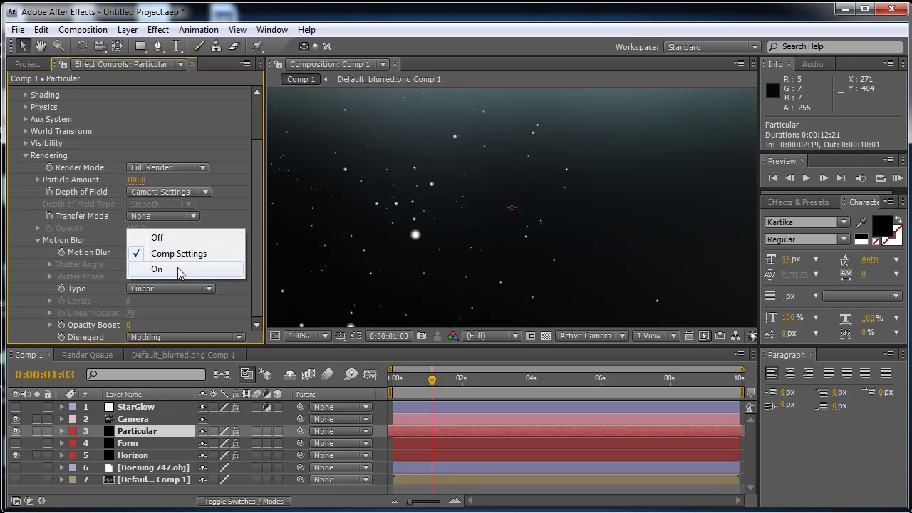
pyautogui.click(178, 269)
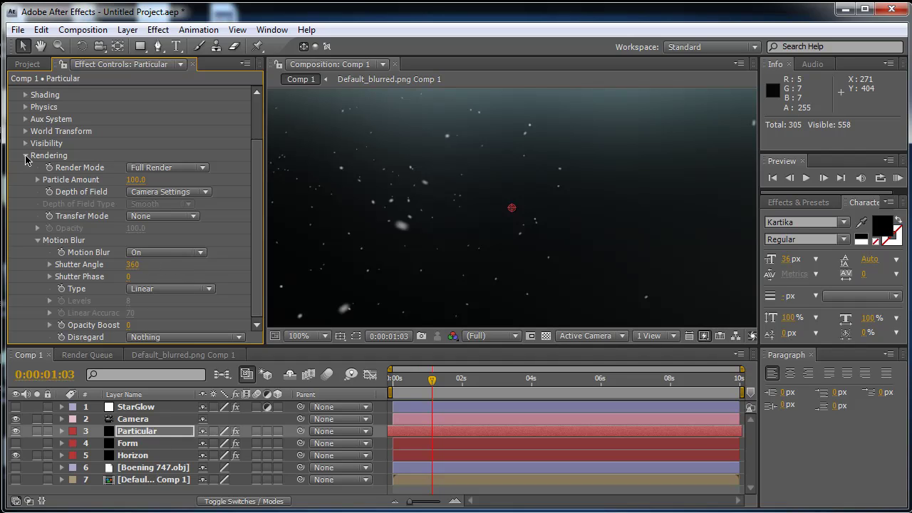
pyautogui.click(26, 156)
# Set Wind X to -2120 in the Air physics settings of the Particular effect.
pyautogui.click(28, 164)
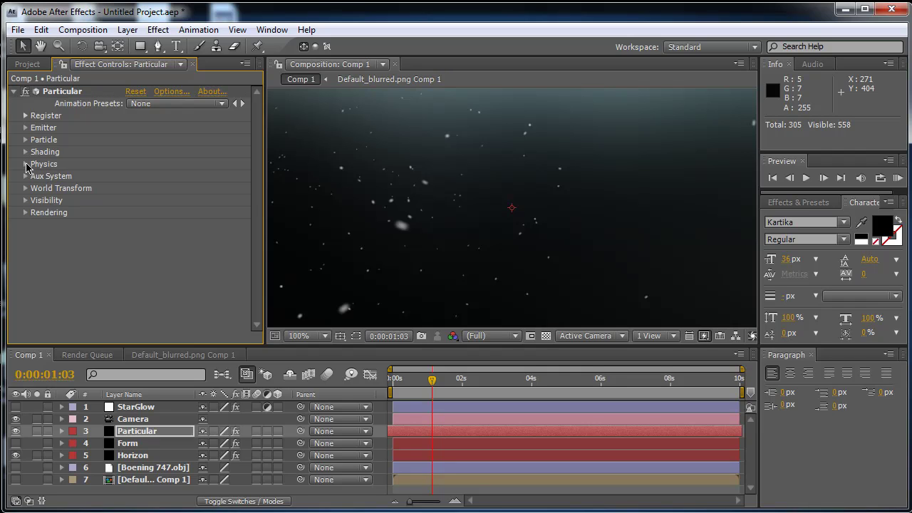
pyautogui.click(25, 164)
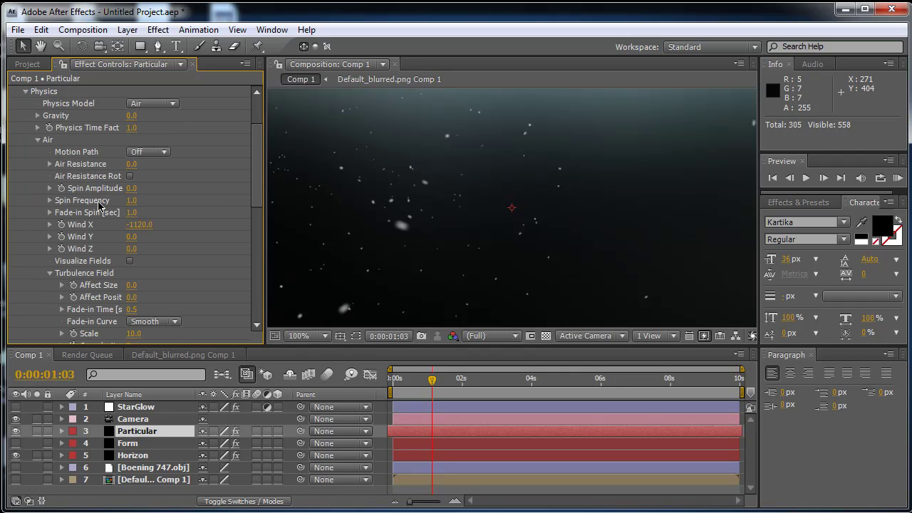
pyautogui.click(133, 115)
pyautogui.press('Return')
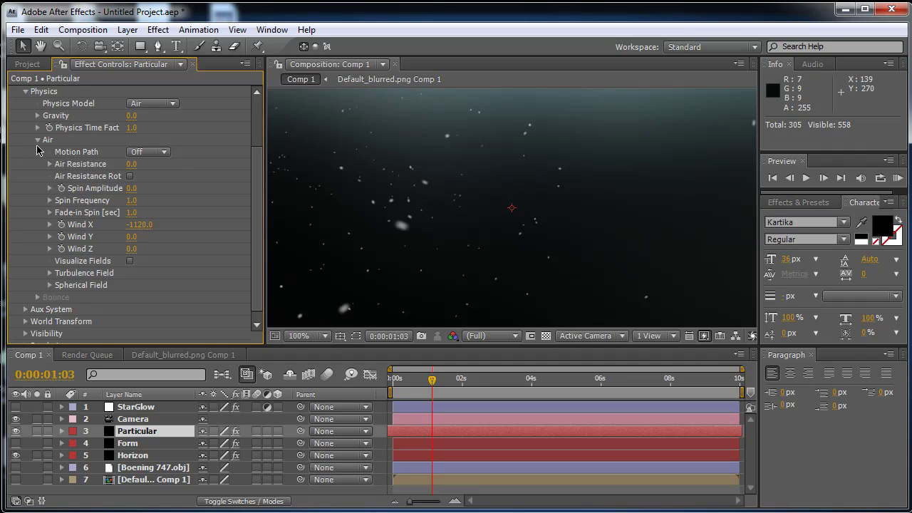
pyautogui.click(135, 226)
pyautogui.write('2')
pyautogui.press('Return')
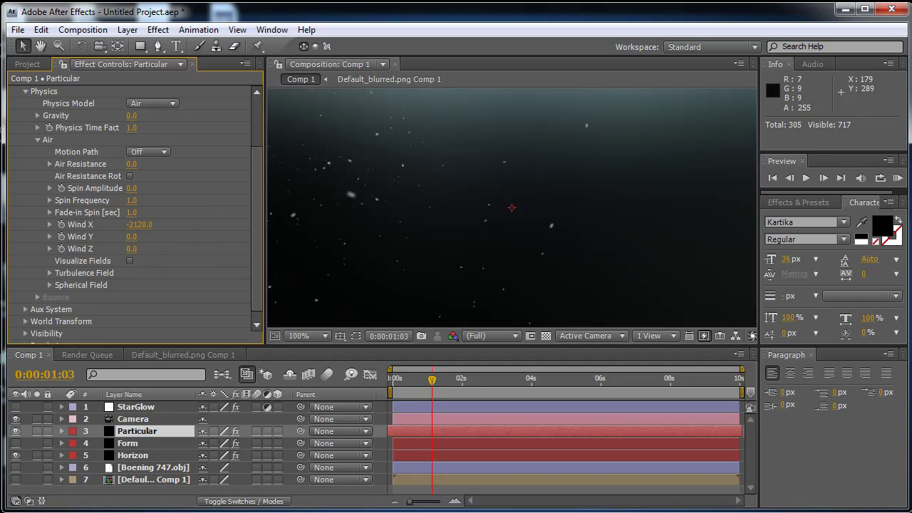
pyautogui.click(39, 140)
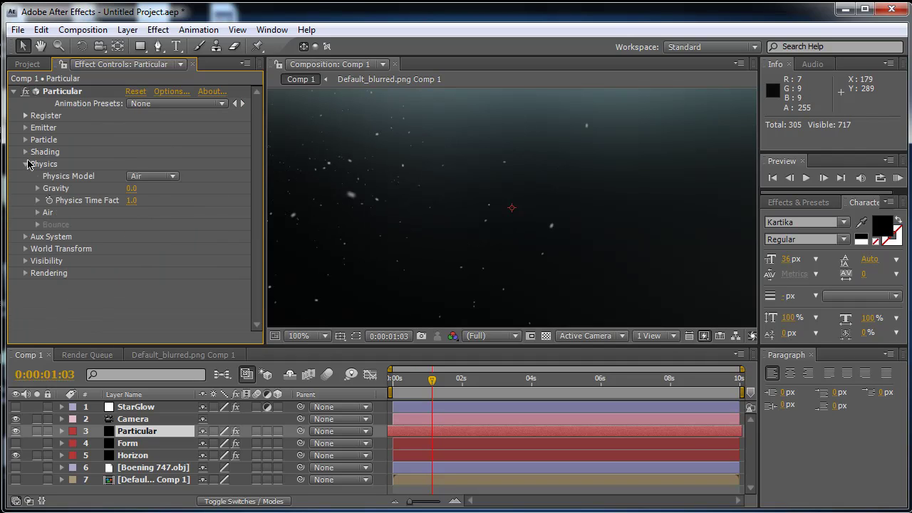
pyautogui.click(27, 165)
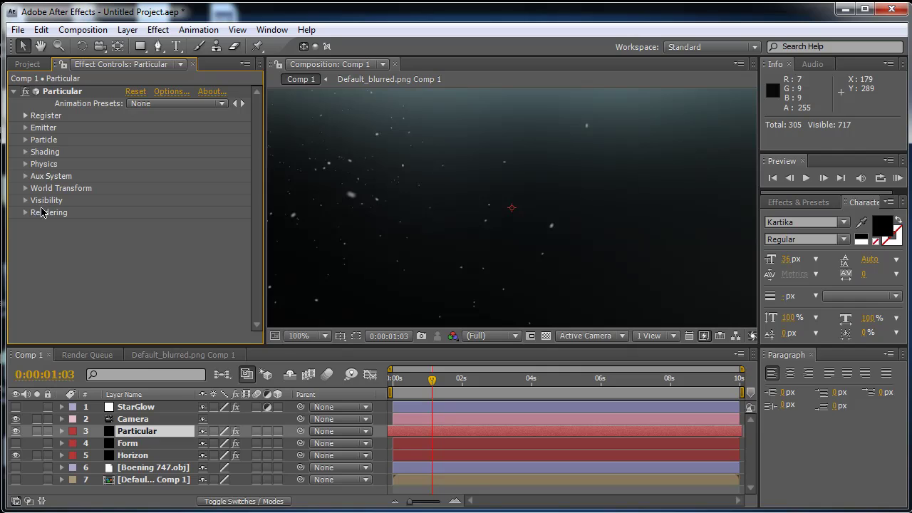
# Turn the visibility of the Form and StarGlow layers back on.
pyautogui.click(16, 444)
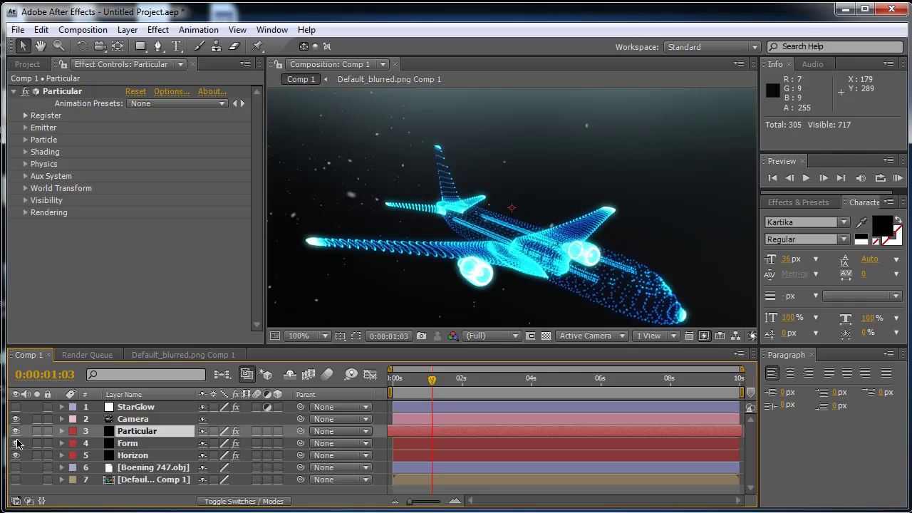
pyautogui.click(15, 407)
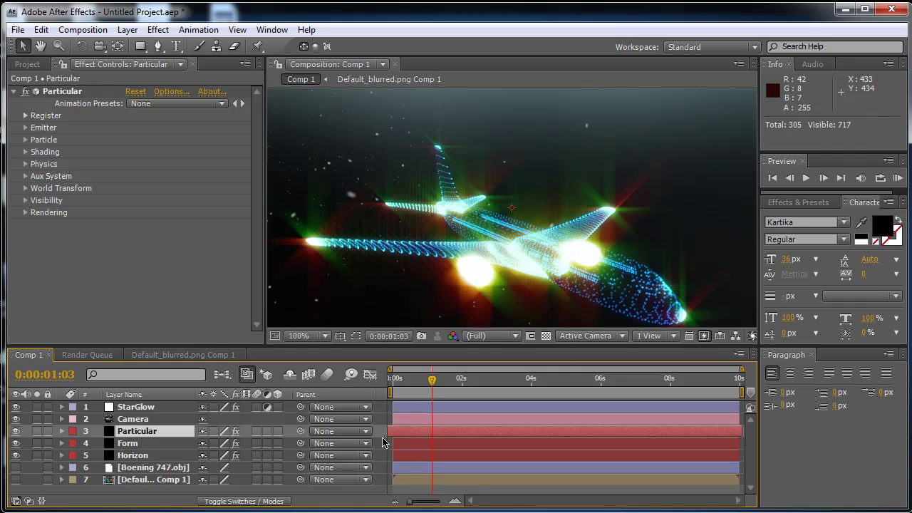
# Collapse the Starglow effect's parameter groups and set the StarGlow layer's opacity to 75%.
pyautogui.click(162, 410)
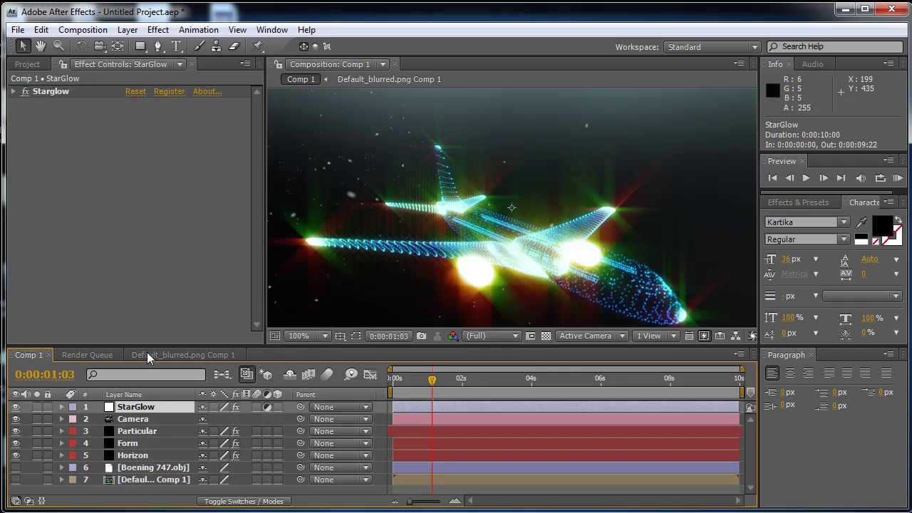
pyautogui.click(14, 91)
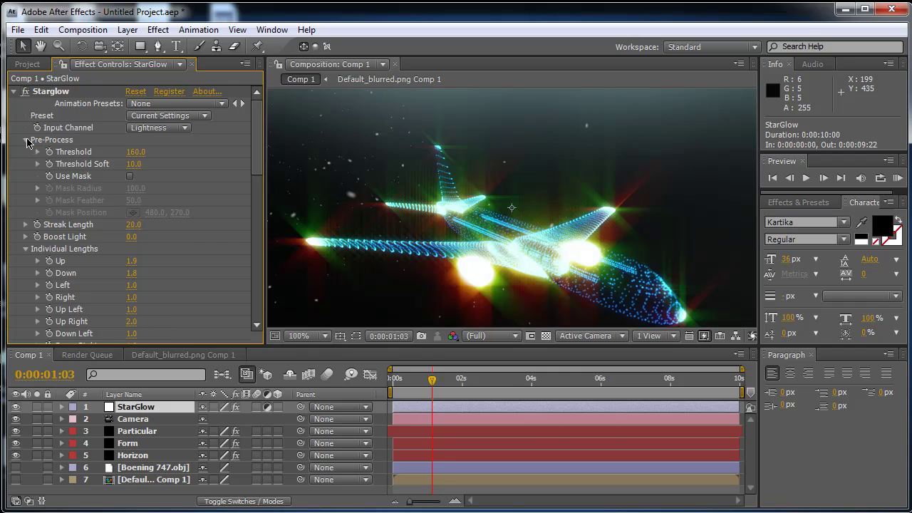
pyautogui.click(26, 141)
pyautogui.click(25, 176)
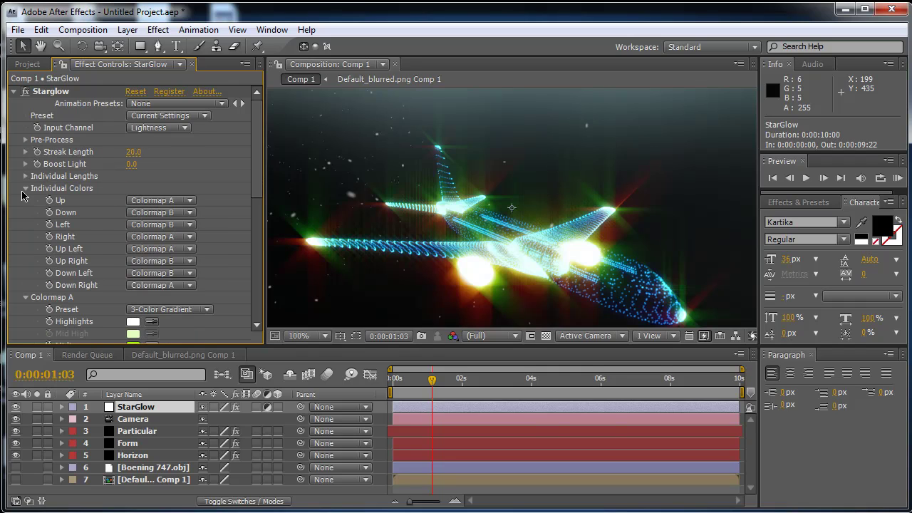
pyautogui.click(26, 189)
pyautogui.click(27, 201)
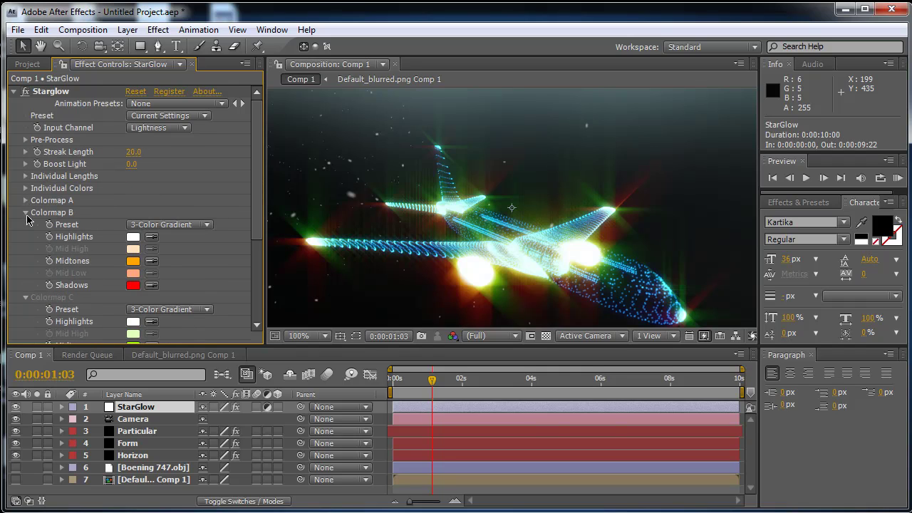
pyautogui.click(26, 212)
pyautogui.click(27, 224)
pyautogui.click(25, 237)
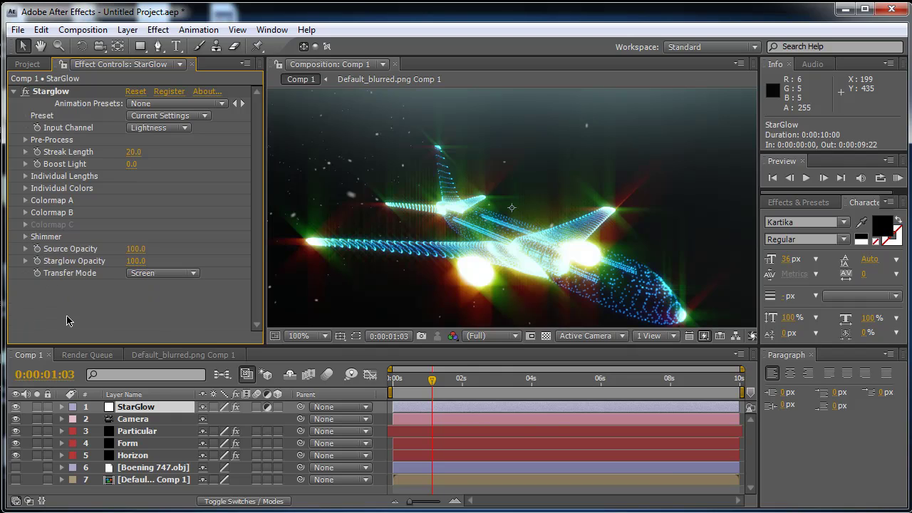
pyautogui.press('t')
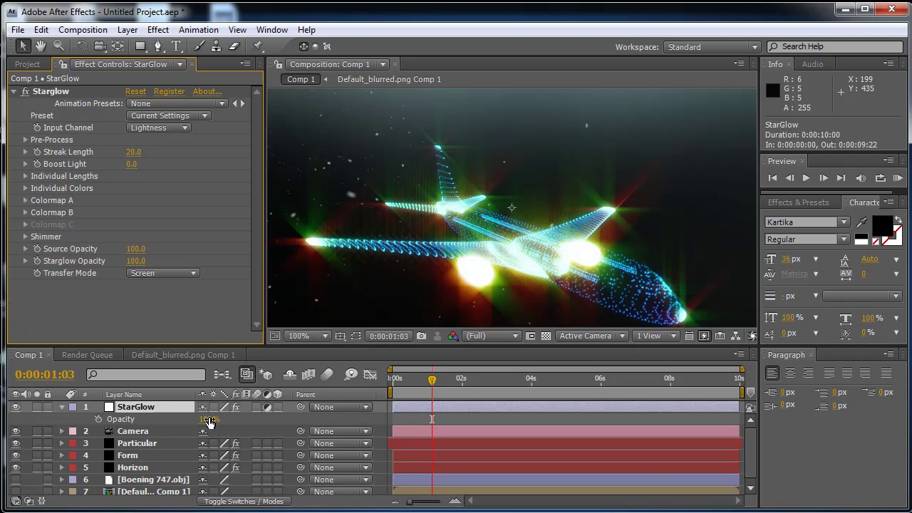
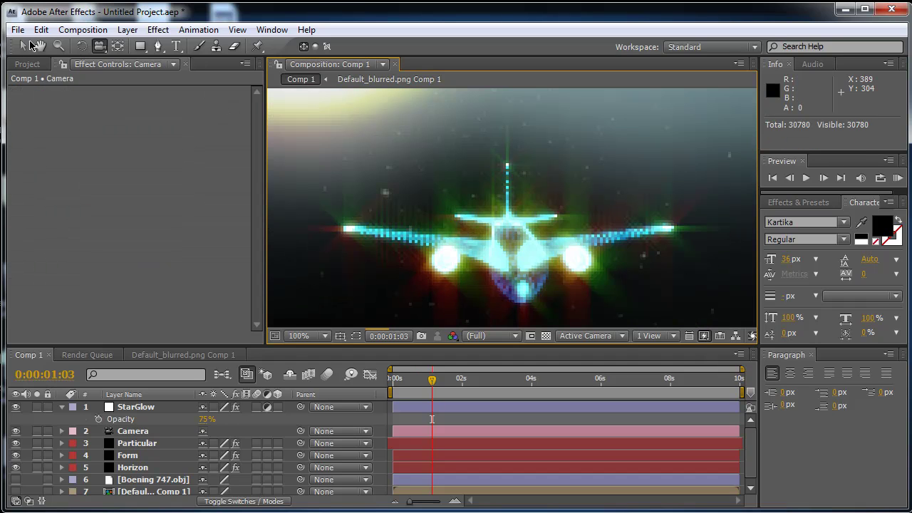
# Show the scene in the Top view and start keyframing the Camera layer's Position at 0:00:00:00.
pyautogui.click(21, 48)
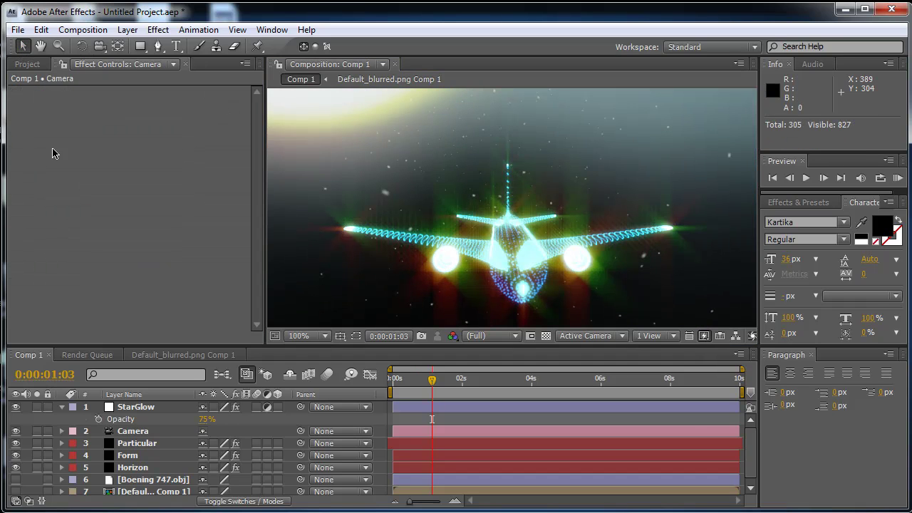
pyautogui.click(610, 337)
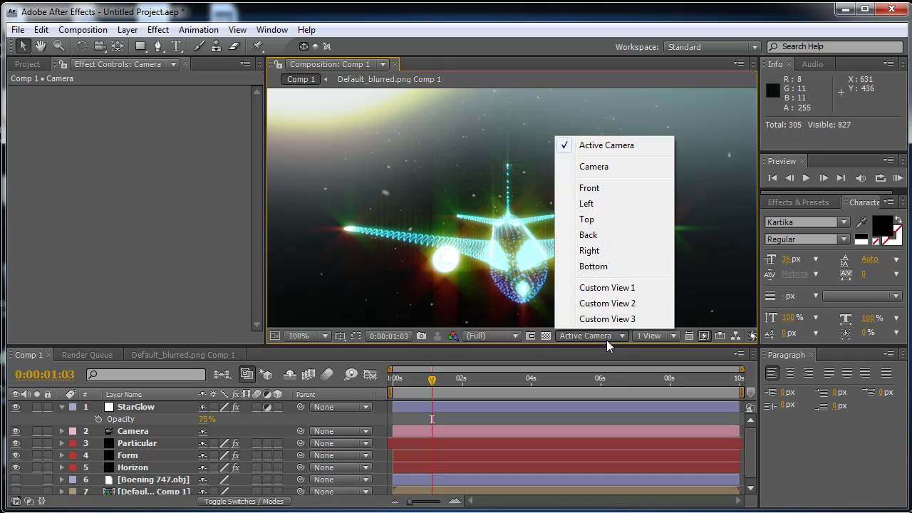
pyautogui.click(588, 222)
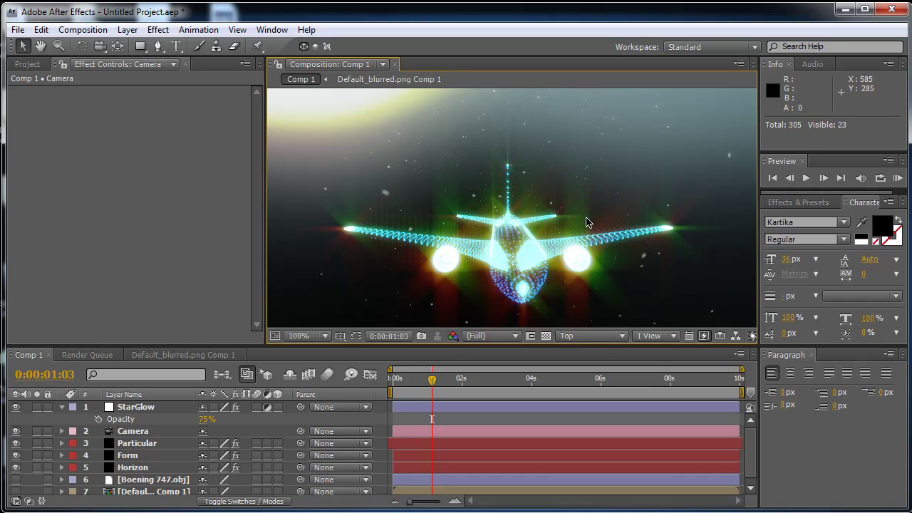
pyautogui.scroll(-4, 546, 225)
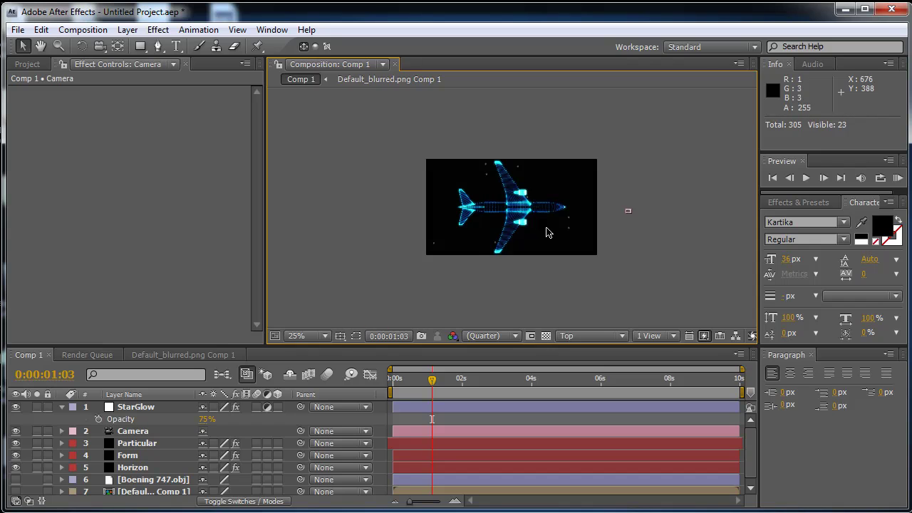
pyautogui.click(62, 408)
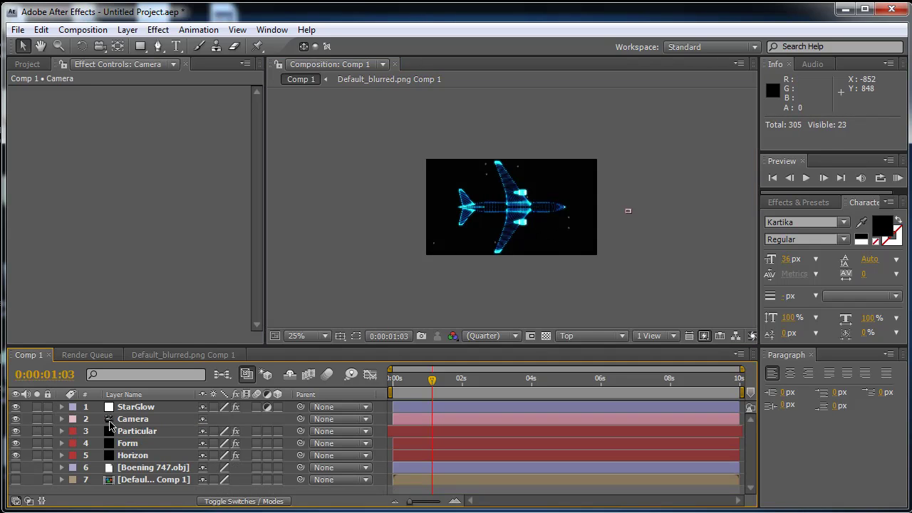
pyautogui.click(114, 420)
pyautogui.click(62, 420)
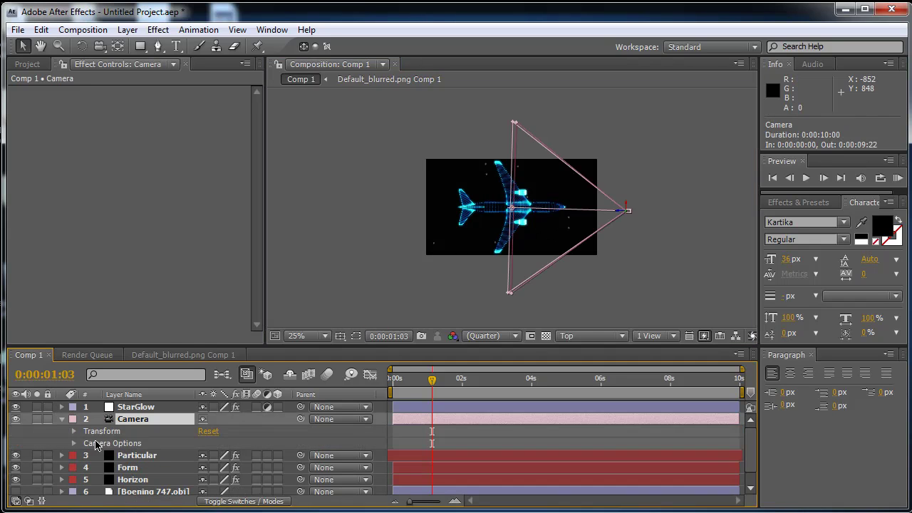
pyautogui.press('Home')
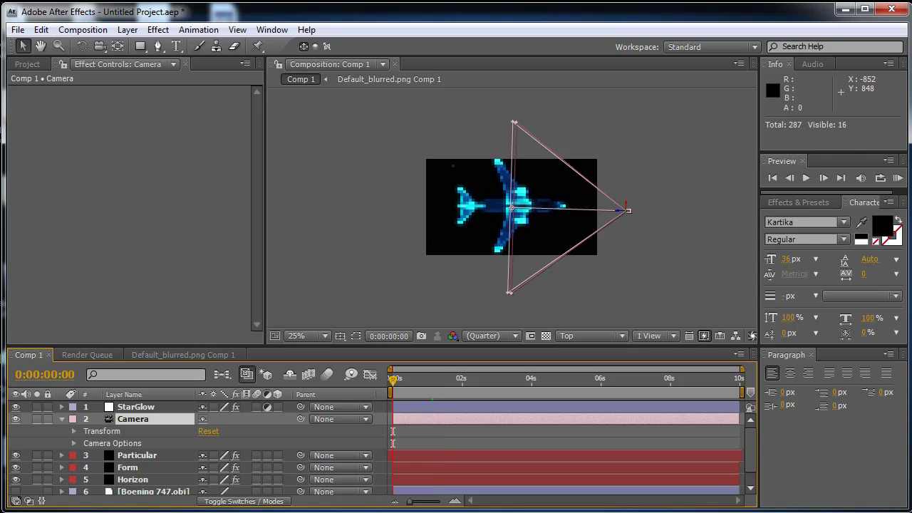
pyautogui.click(75, 432)
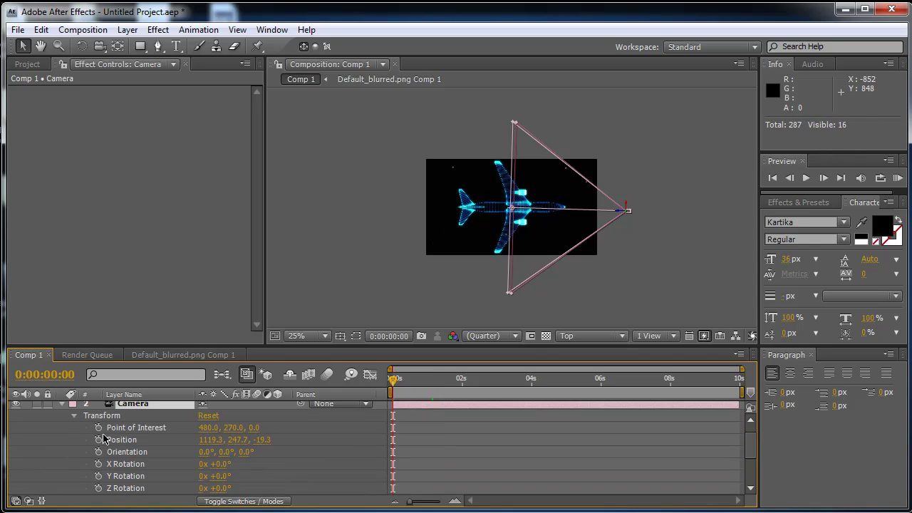
pyautogui.click(100, 440)
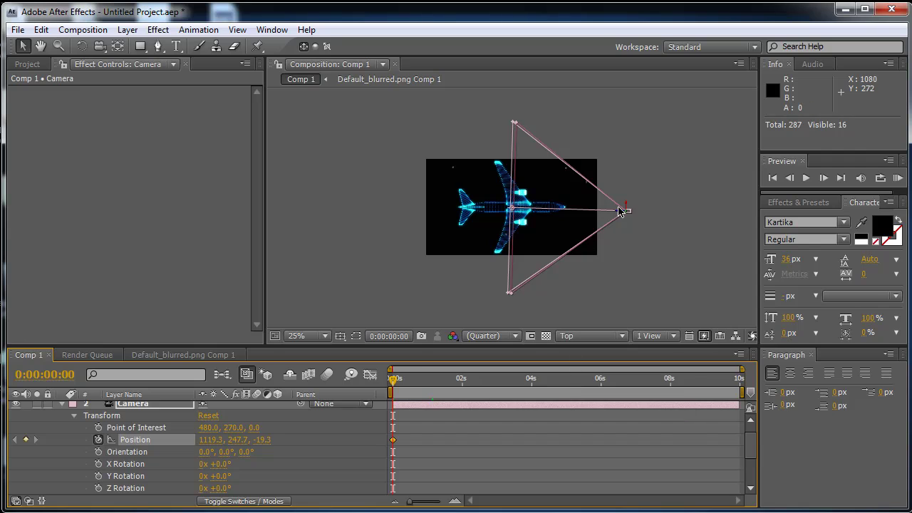
# Move the camera to the airplane's tail, at about 252, 278, 7, and check the shot through the Active Camera.
pyautogui.moveTo(621, 215); pyautogui.dragTo(462, 223)
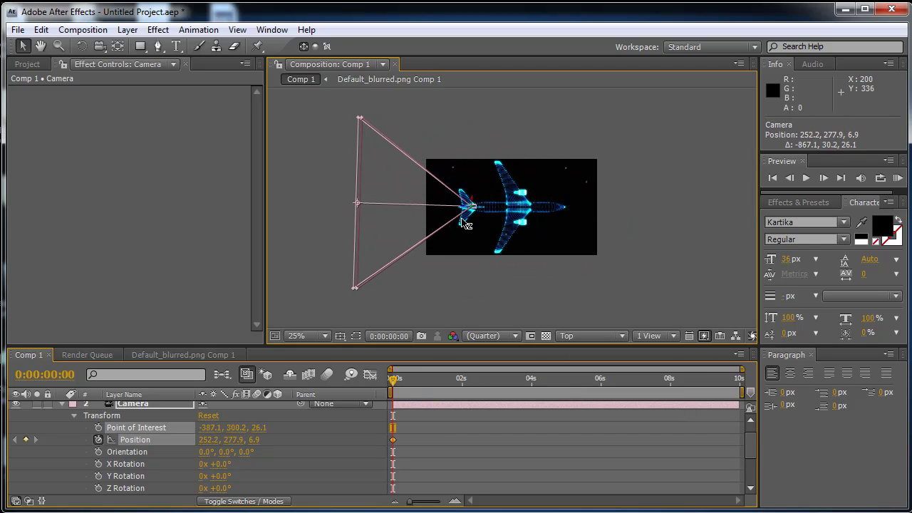
pyautogui.click(577, 330)
pyautogui.click(583, 149)
pyautogui.press('.')
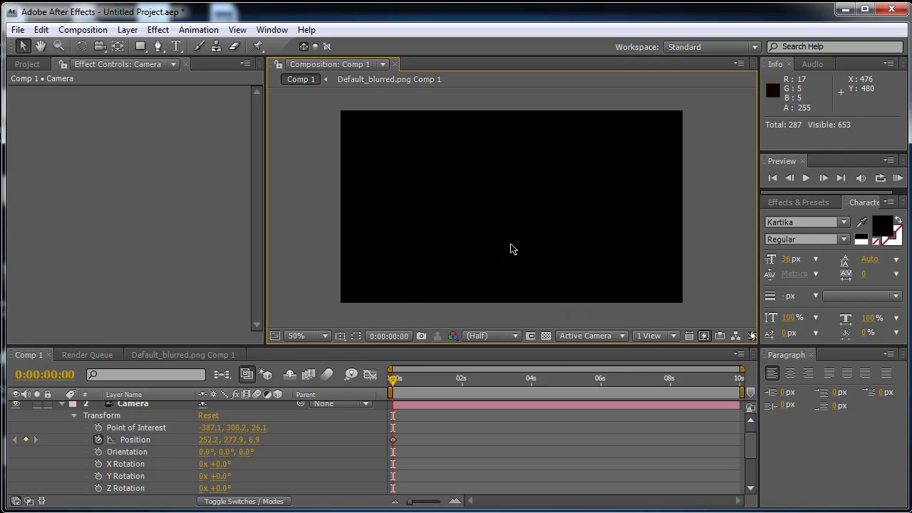
pyautogui.click(580, 336)
pyautogui.click(592, 221)
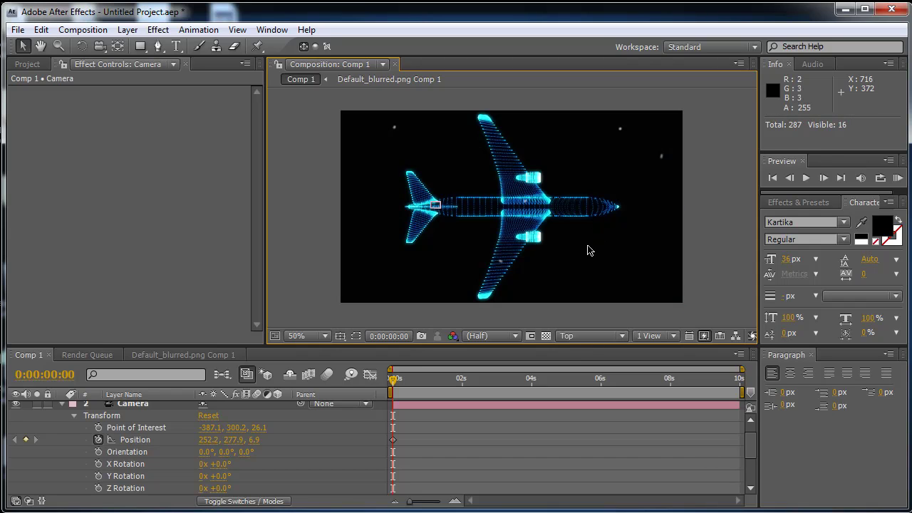
pyautogui.press(',')
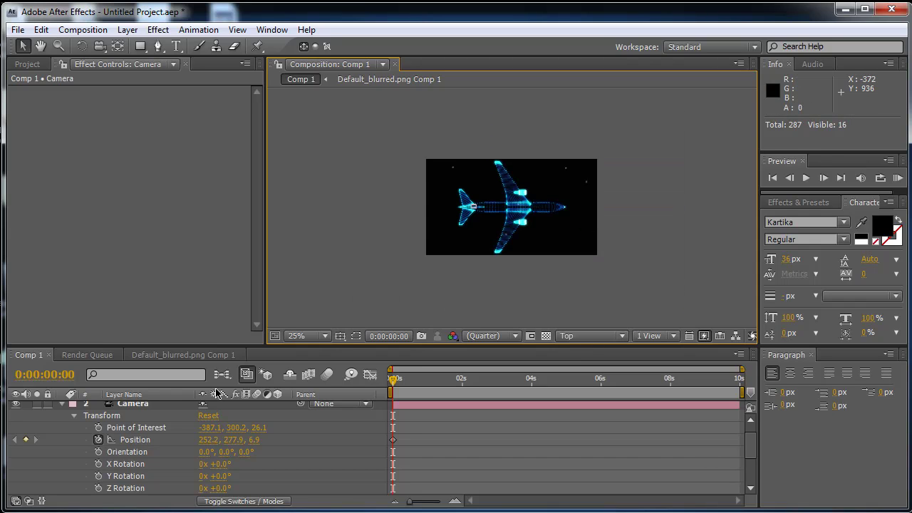
# At 0:00:09:22, move the camera in front of the airplane's nose to about 1595, 231, -34 and check it through the Active Camera.
pyautogui.click(155, 409)
pyautogui.moveTo(433, 382); pyautogui.dragTo(749, 381)
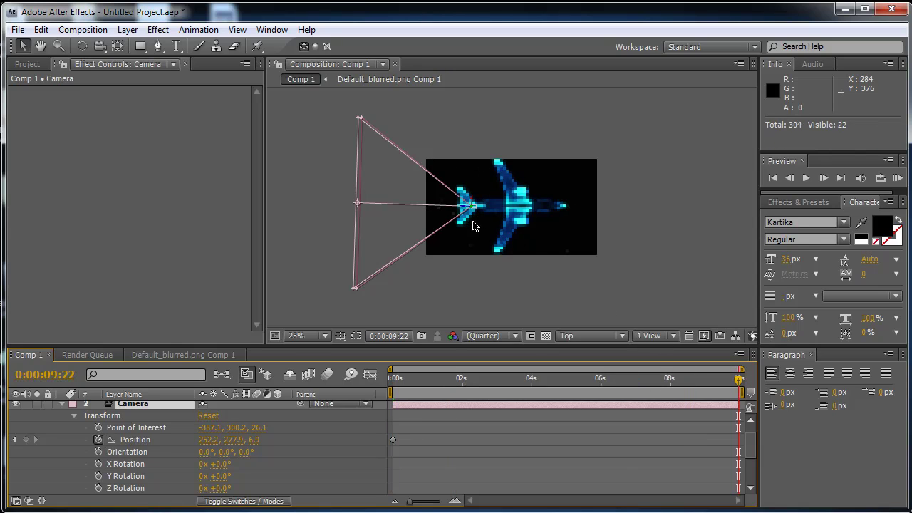
pyautogui.moveTo(467, 212); pyautogui.dragTo(711, 230)
pyautogui.click(596, 336)
pyautogui.click(602, 145)
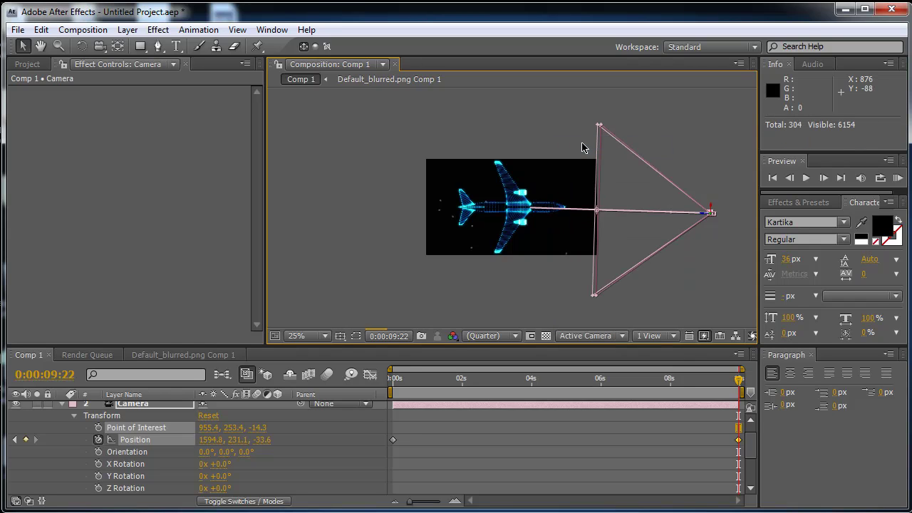
pyautogui.press('.')
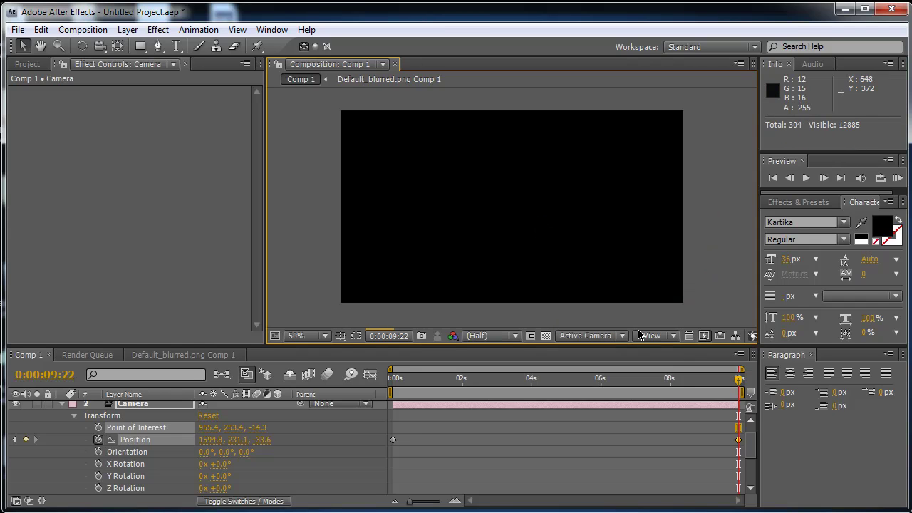
# Pull the end-frame camera closer to the nose, to about 1225, 244, -22, in the Top view, and preview the move through the Active Camera.
pyautogui.click(653, 335)
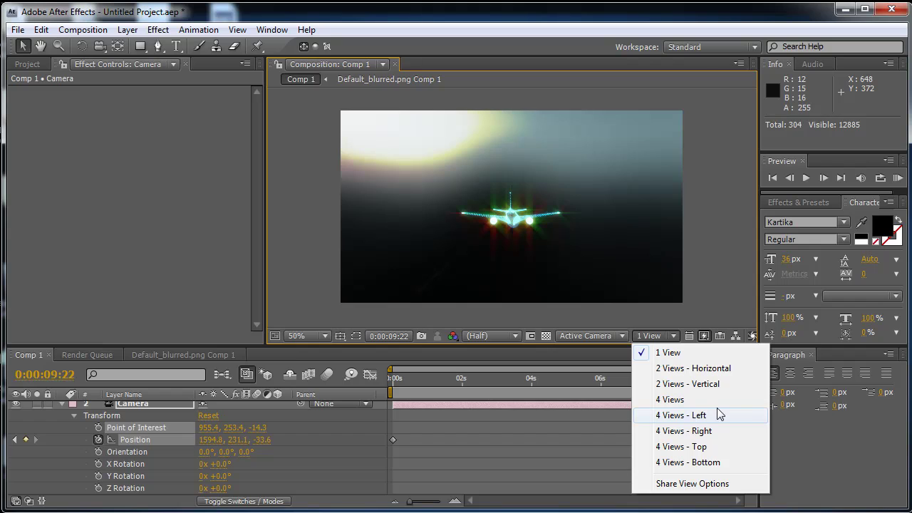
pyautogui.click(617, 336)
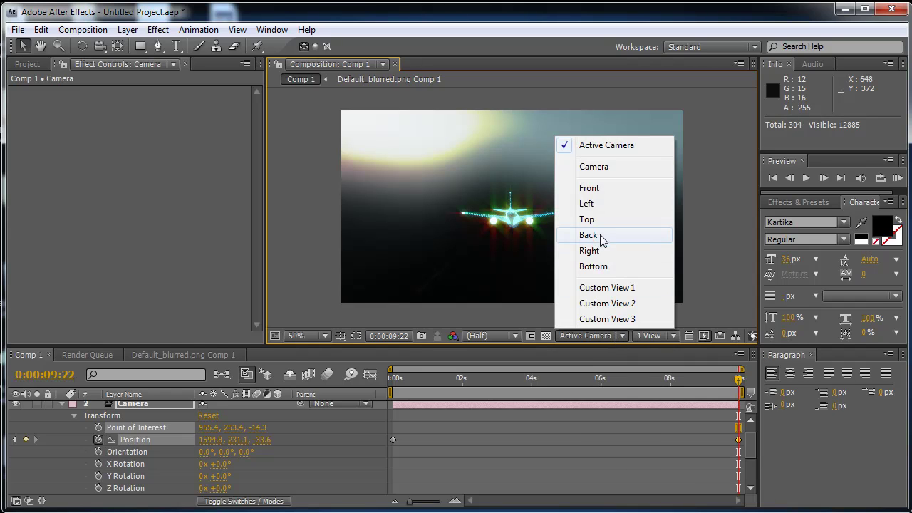
pyautogui.click(595, 219)
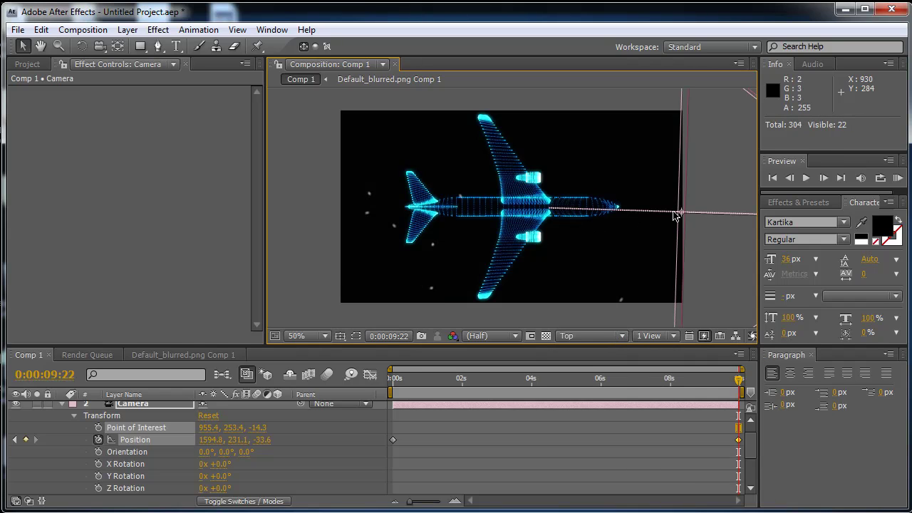
pyautogui.press(',')
pyautogui.moveTo(702, 218); pyautogui.dragTo(627, 219)
pyautogui.click(604, 335)
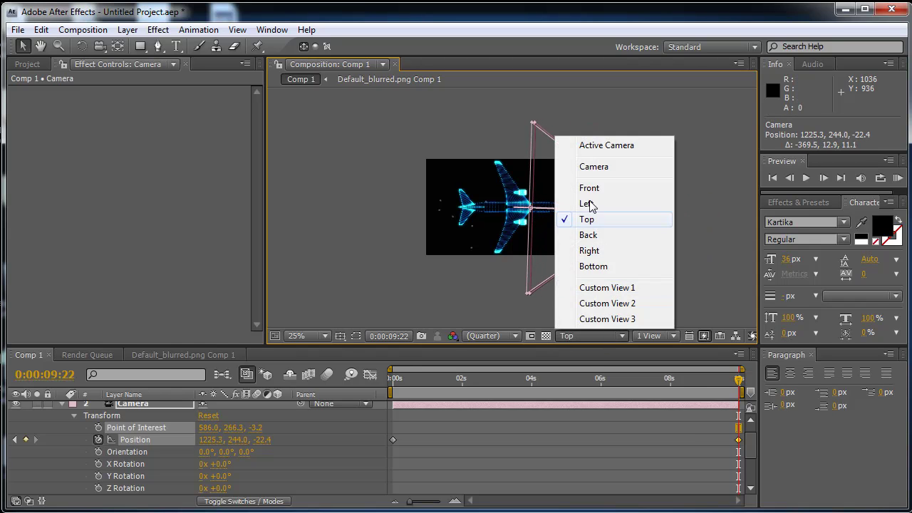
pyautogui.click(598, 146)
pyautogui.press('.')
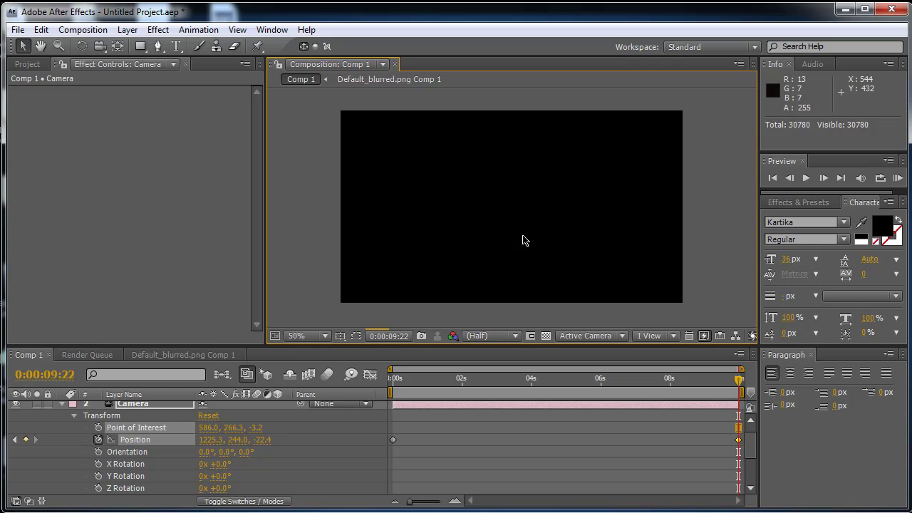
pyautogui.moveTo(476, 391); pyautogui.dragTo(407, 391)
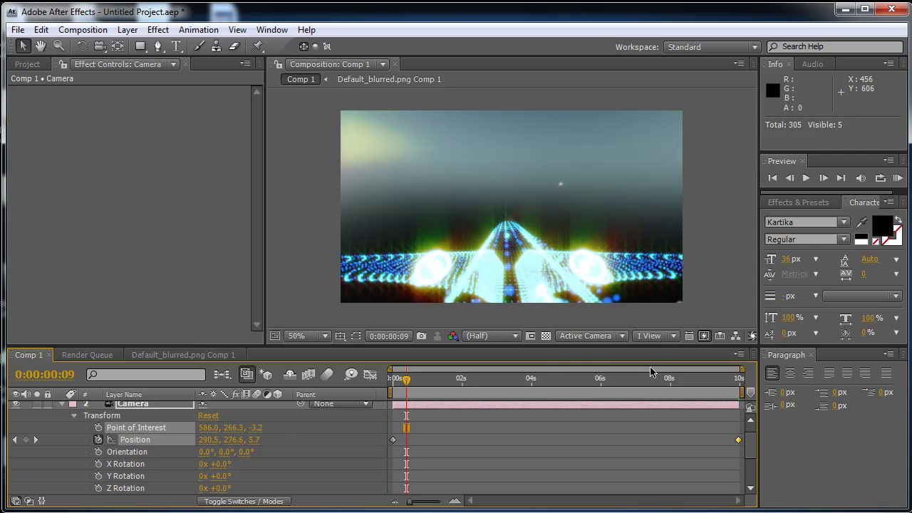
# In the Left view at 0:00:09:22, lower the camera to about Y 320, level with the airplane.
pyautogui.click(738, 379)
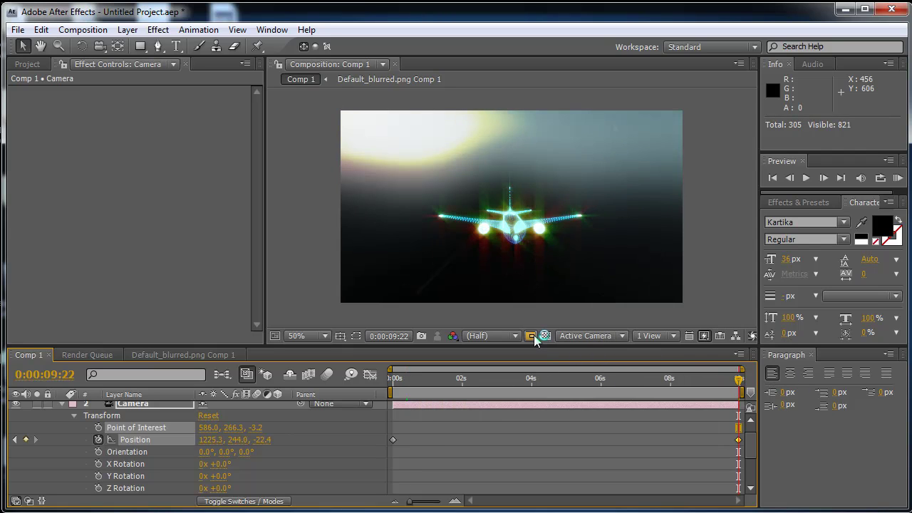
pyautogui.click(589, 338)
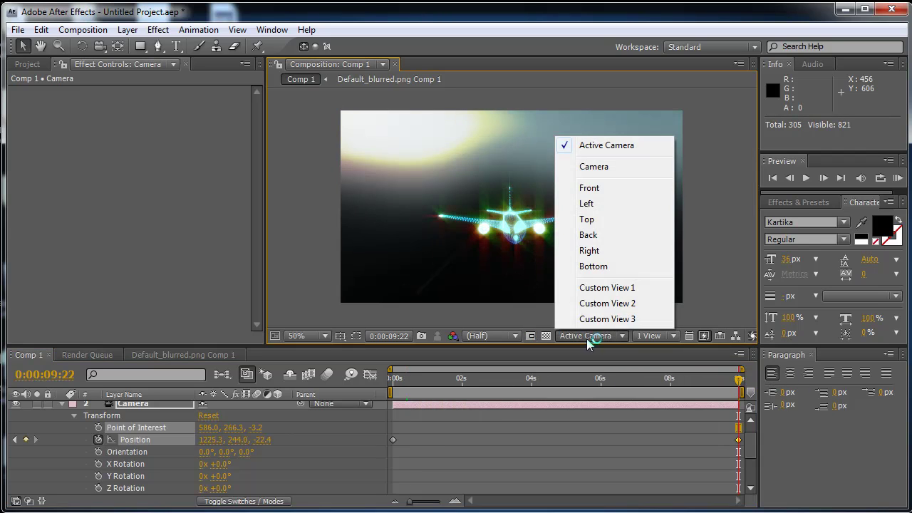
pyautogui.click(606, 204)
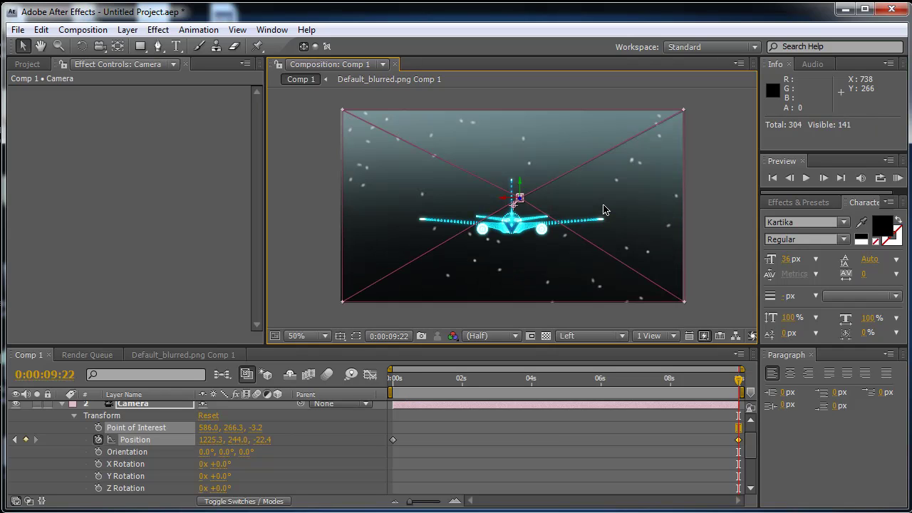
pyautogui.moveTo(521, 185); pyautogui.dragTo(521, 215)
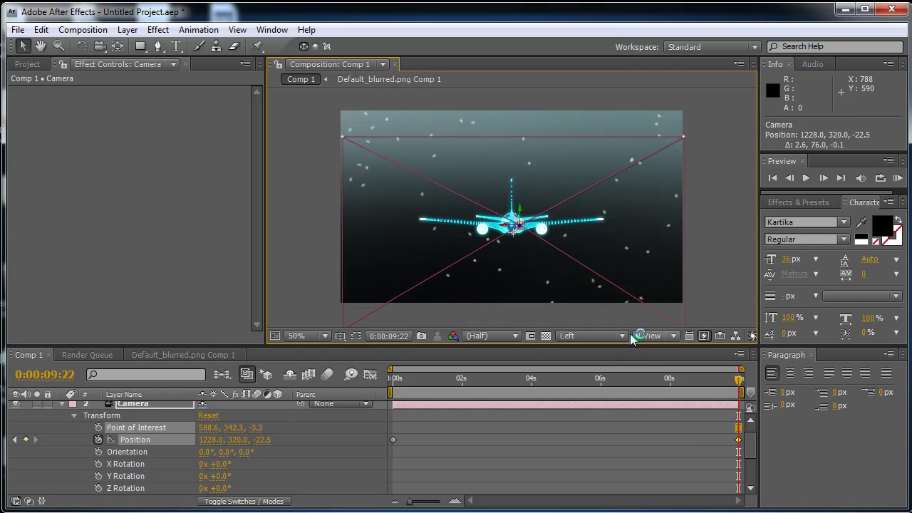
# Preview the camera move through the Active Camera at several points, ending back at the start of the timeline.
pyautogui.click(606, 336)
pyautogui.click(598, 145)
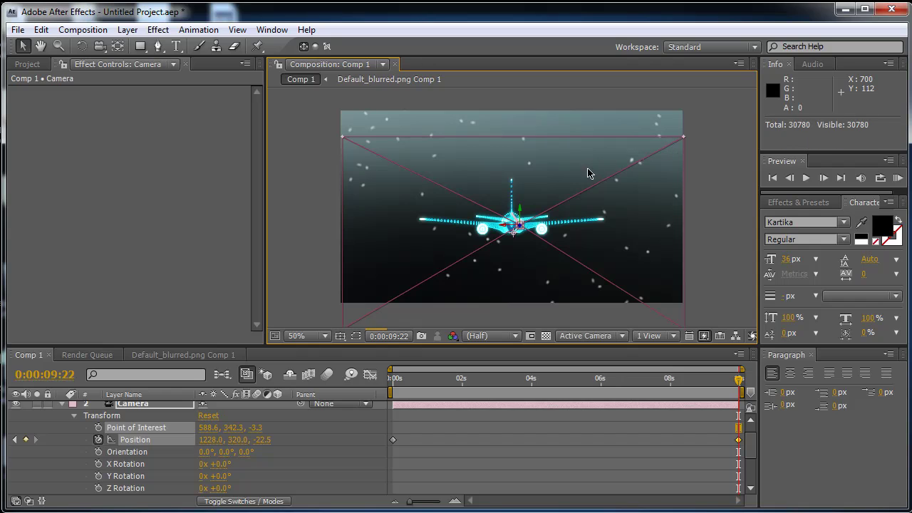
pyautogui.click(590, 380)
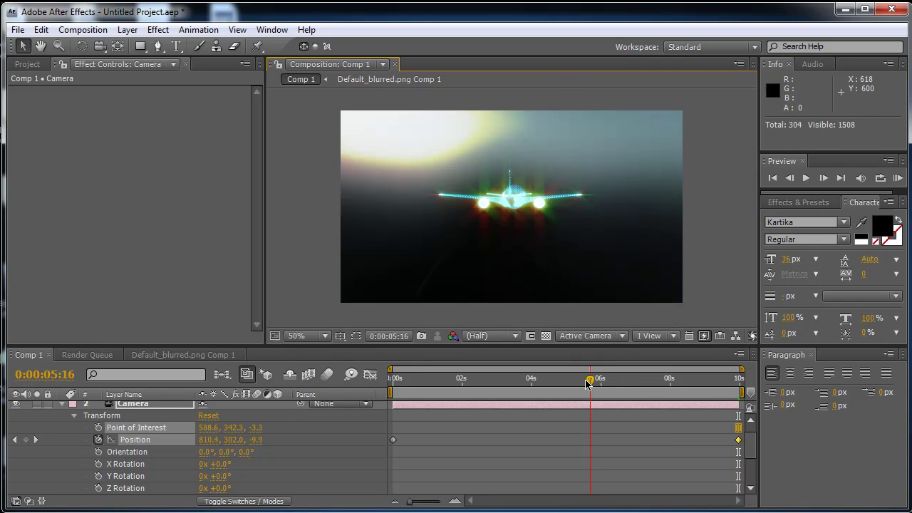
pyautogui.click(586, 380)
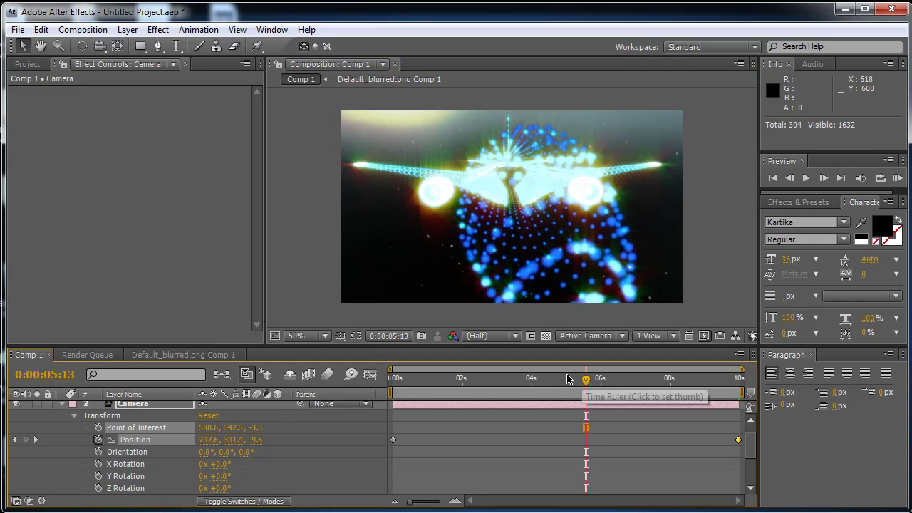
pyautogui.click(525, 387)
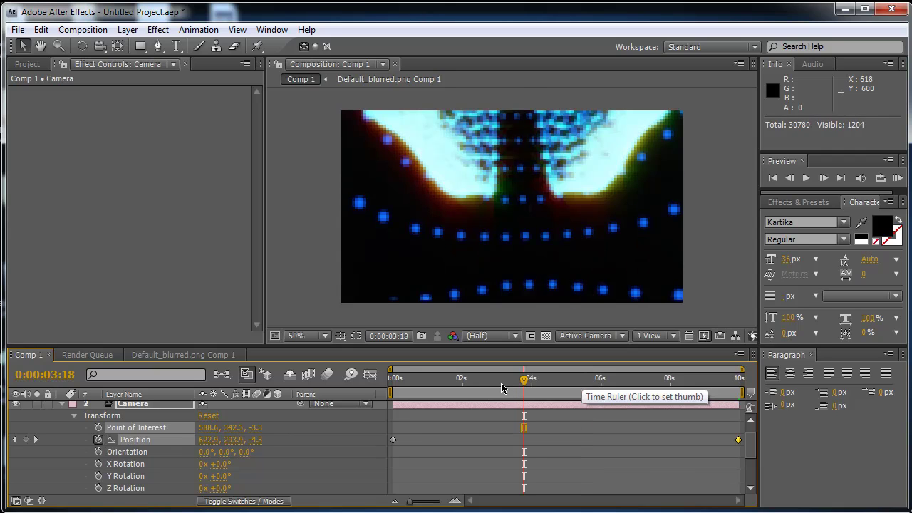
pyautogui.moveTo(488, 385); pyautogui.dragTo(345, 402)
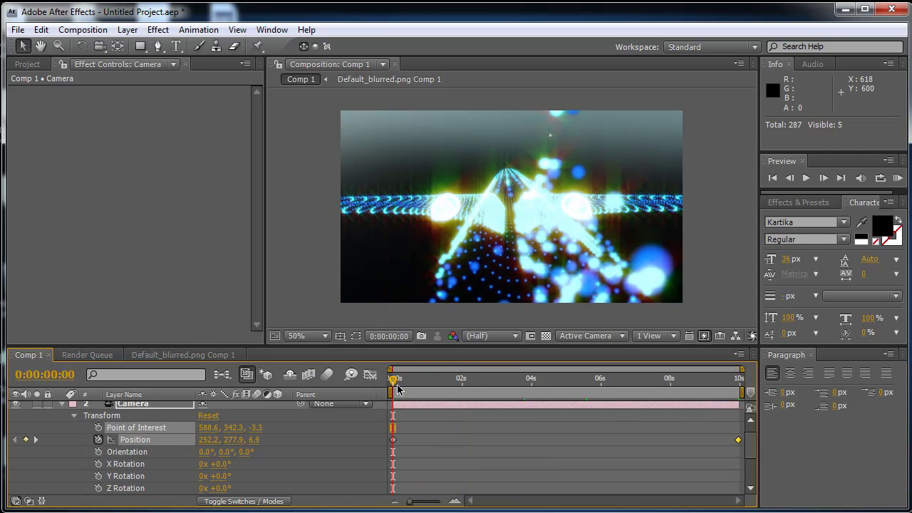
pyautogui.moveTo(415, 390); pyautogui.dragTo(392, 391)
# Turn on Depth of Field in the Camera layer's options.
pyautogui.click(62, 403)
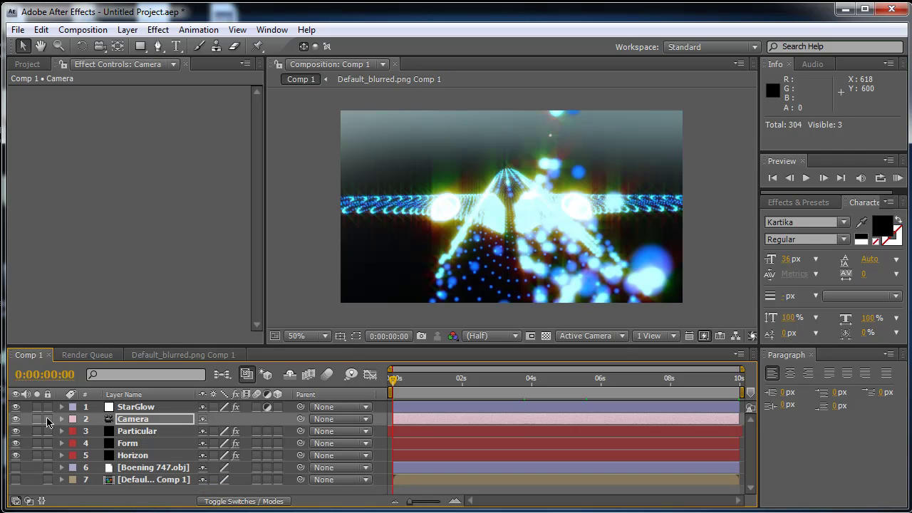
pyautogui.click(61, 421)
pyautogui.click(74, 419)
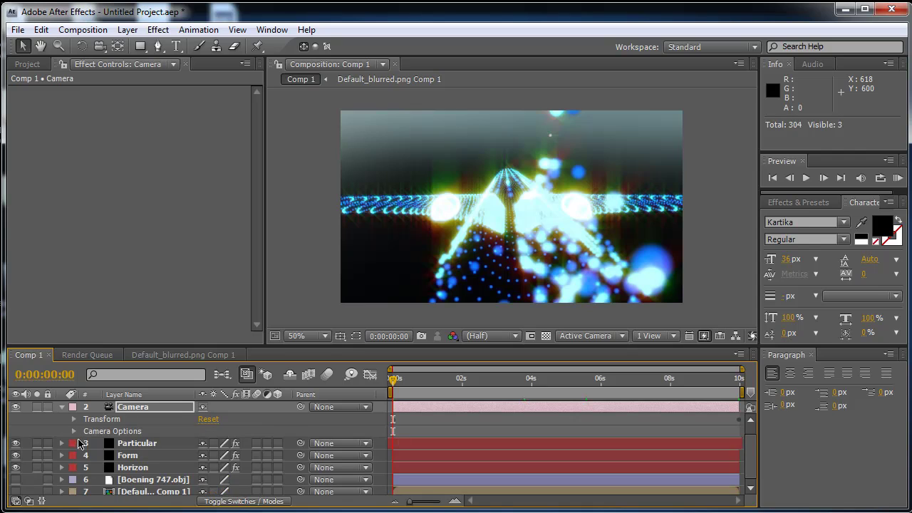
pyautogui.click(74, 431)
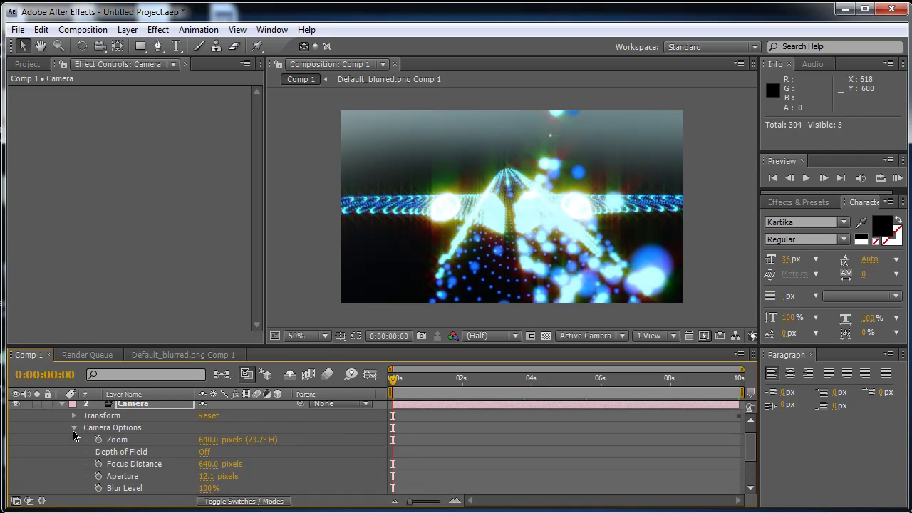
pyautogui.click(204, 453)
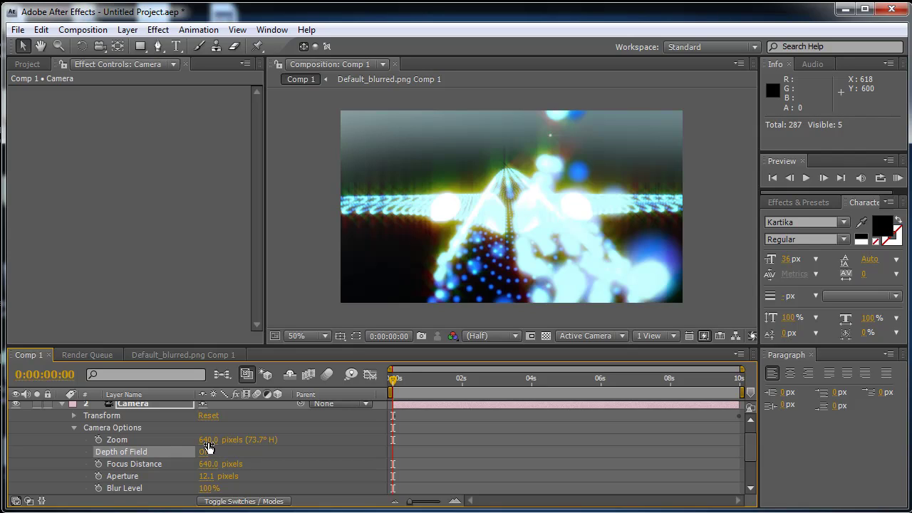
# Set the camera's Focus Distance to 50 pixels and check the shot at 0:00:02:03 and 0:00:05:18.
pyautogui.click(210, 464)
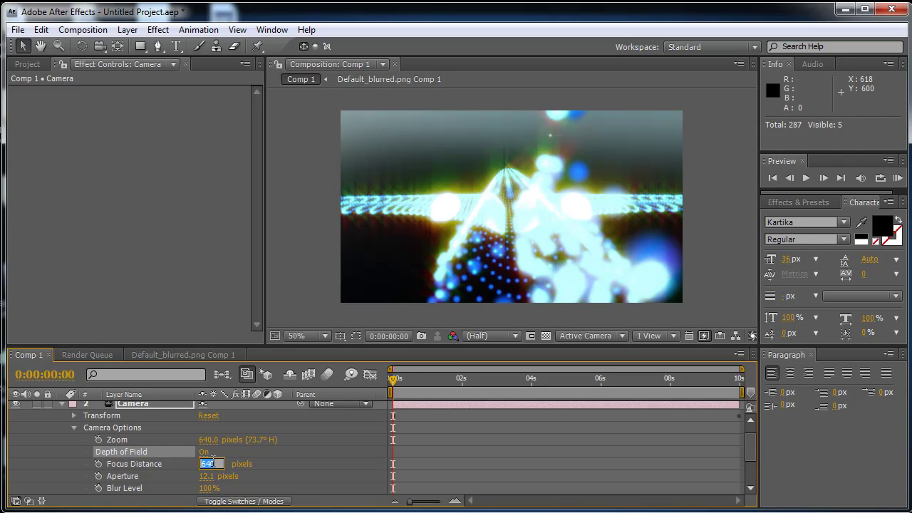
pyautogui.write('50')
pyautogui.click(279, 479)
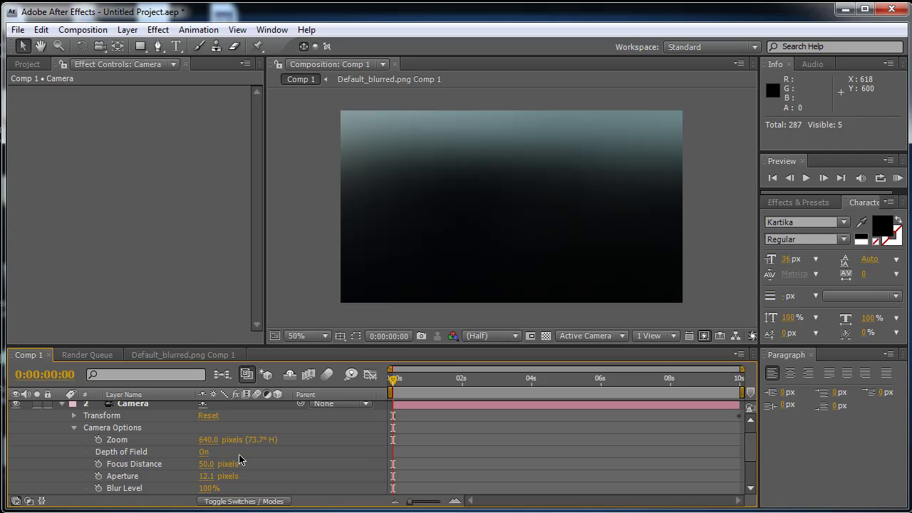
pyautogui.click(466, 380)
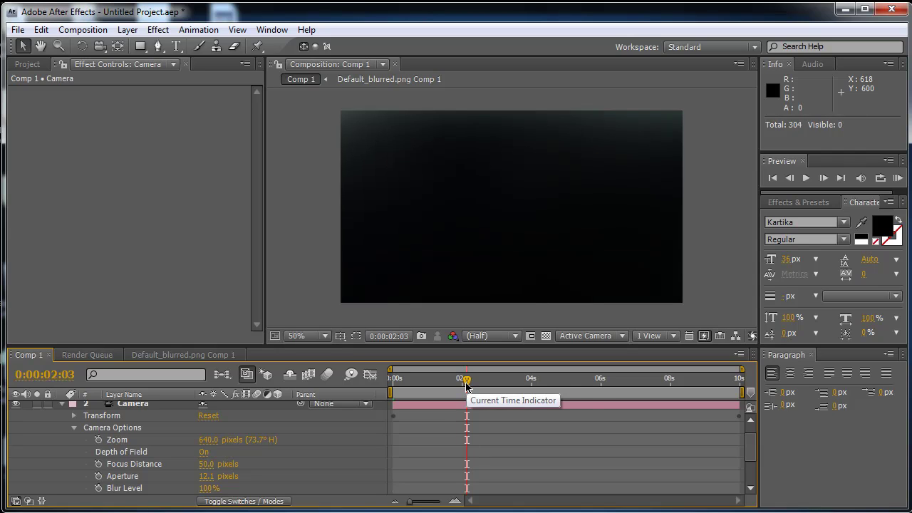
pyautogui.moveTo(467, 380); pyautogui.dragTo(594, 380)
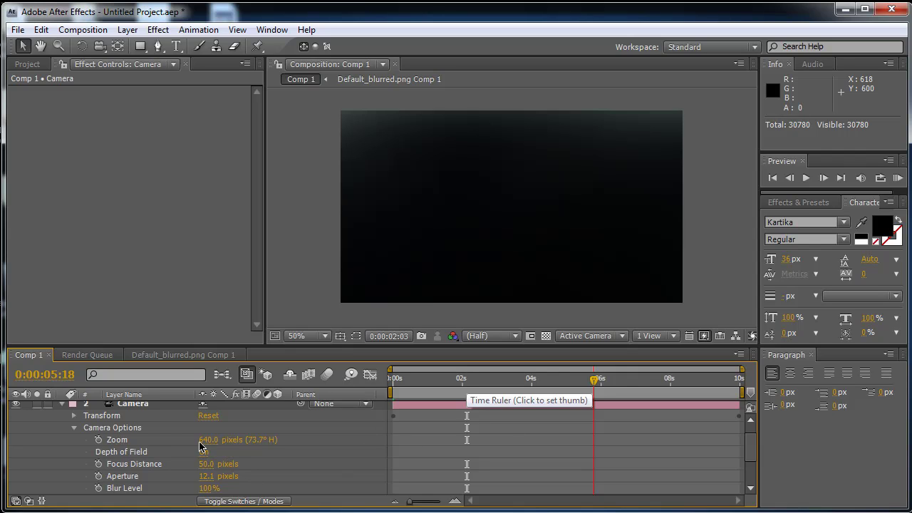
# Set the camera's Focus Distance to 150 pixels, check the shot around 0:00:03:06 and 0:00:02:05, and collapse the Camera layer.
pyautogui.click(205, 464)
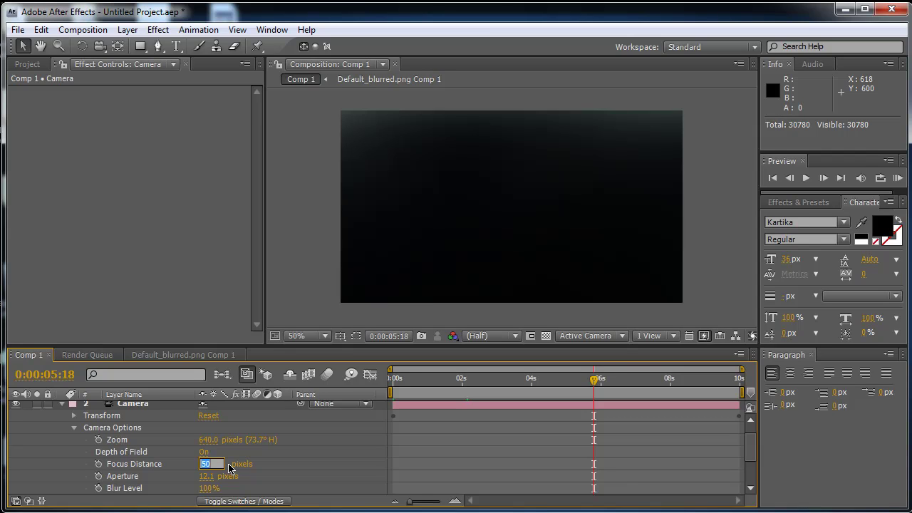
pyautogui.write('150')
pyautogui.press('Return')
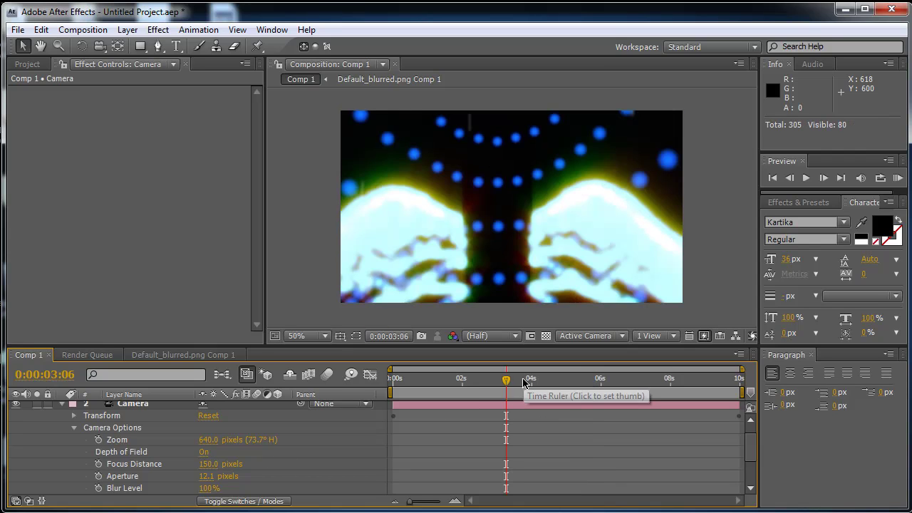
pyautogui.click(470, 394)
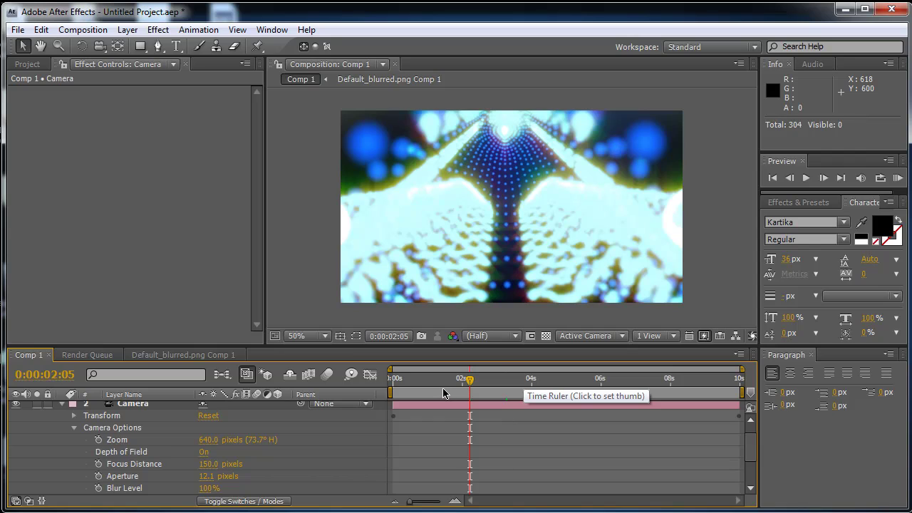
pyautogui.click(62, 404)
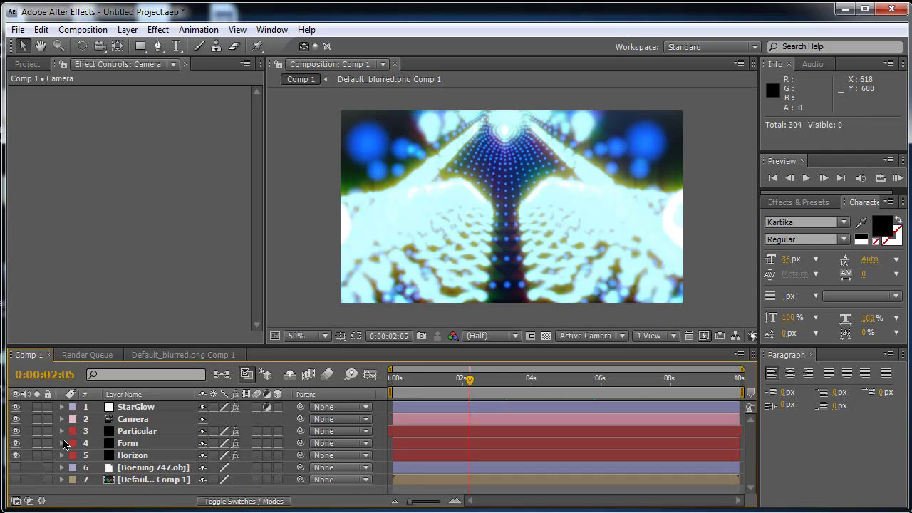
# Create a new composition, Comp 2, at 960 x 540, 23 frames per second and 10 seconds long.
pyautogui.click(37, 67)
pyautogui.click(88, 266)
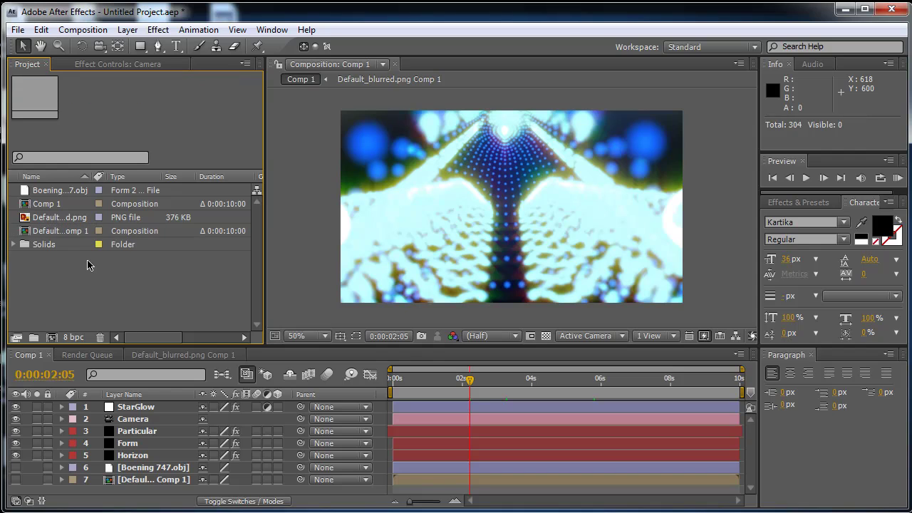
pyautogui.rightClick(143, 286)
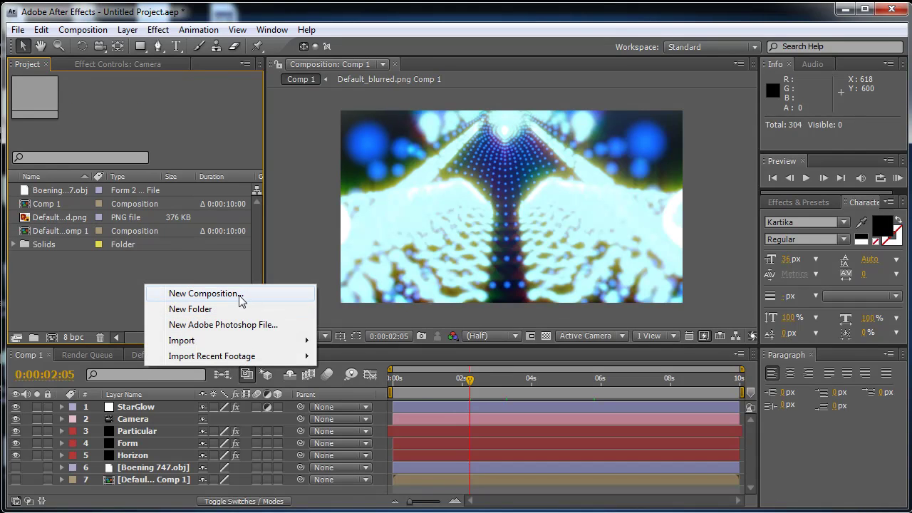
pyautogui.click(240, 297)
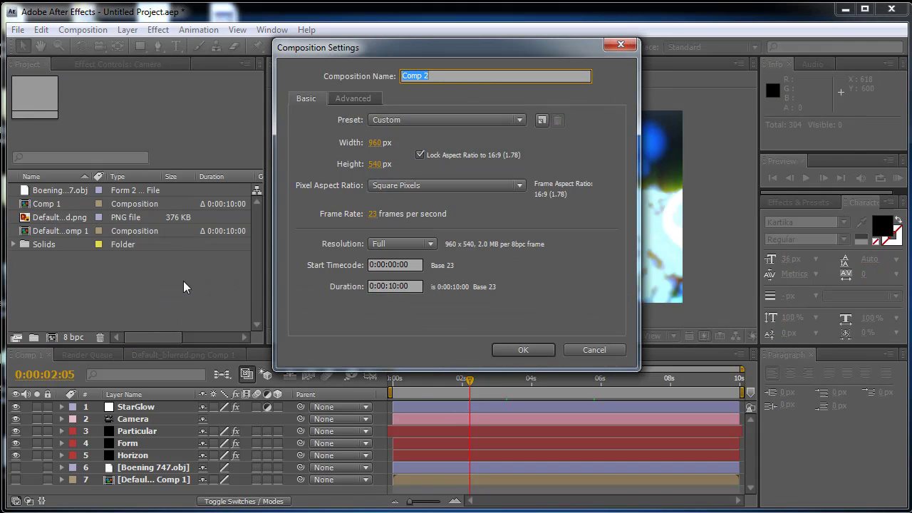
pyautogui.press('Return')
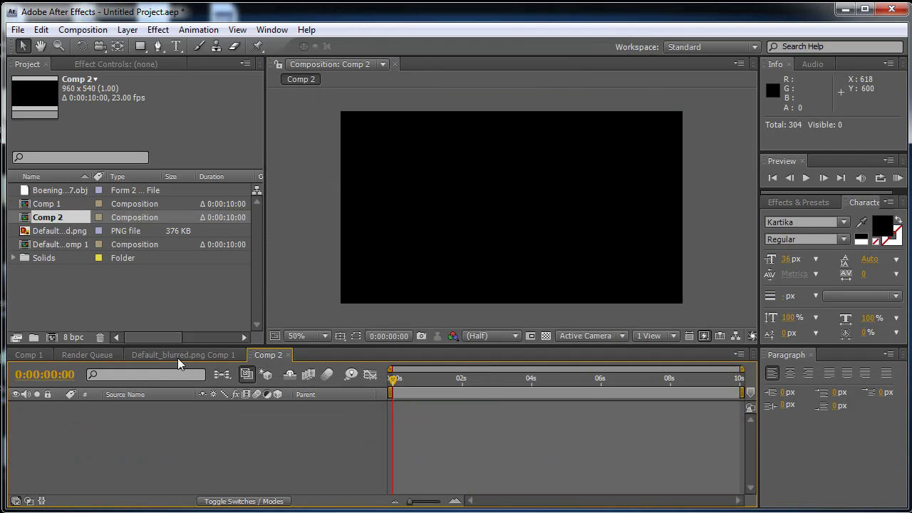
# Import Ea-Phanton.obj from the My_Models folder as footage.
pyautogui.rightClick(129, 312)
pyautogui.moveTo(284, 368)
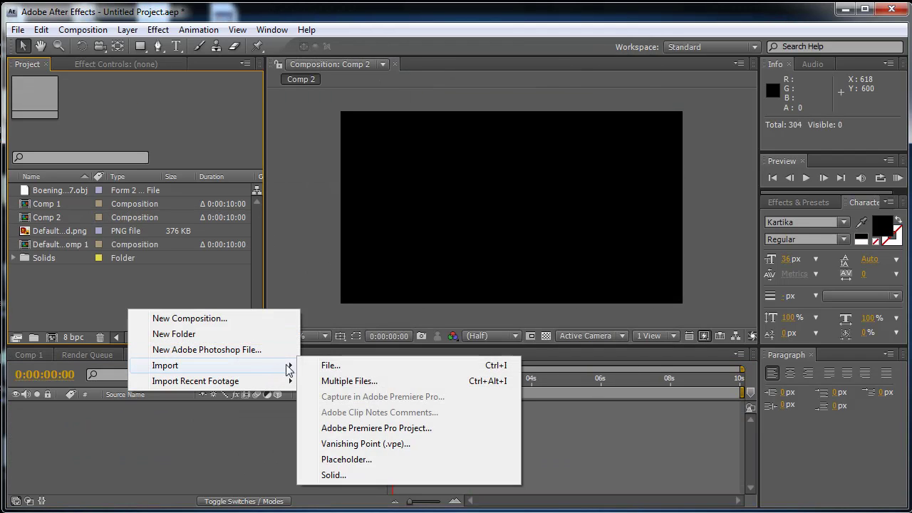
pyautogui.click(331, 365)
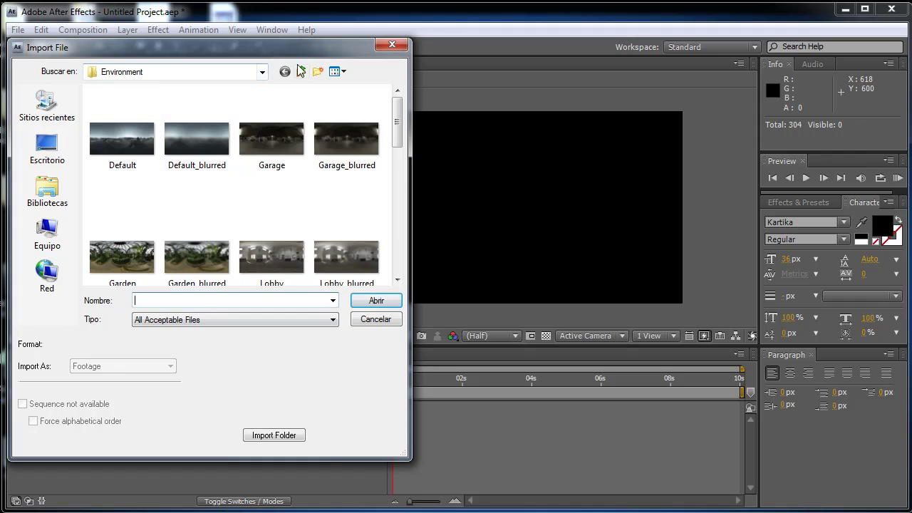
pyautogui.click(300, 71)
pyautogui.click(301, 71)
pyautogui.click(300, 71)
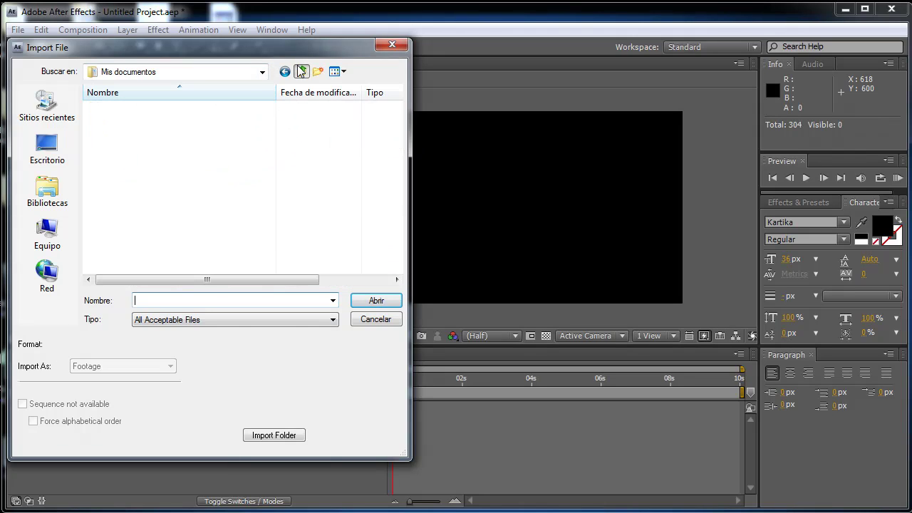
pyautogui.doubleClick(161, 193)
pyautogui.doubleClick(118, 151)
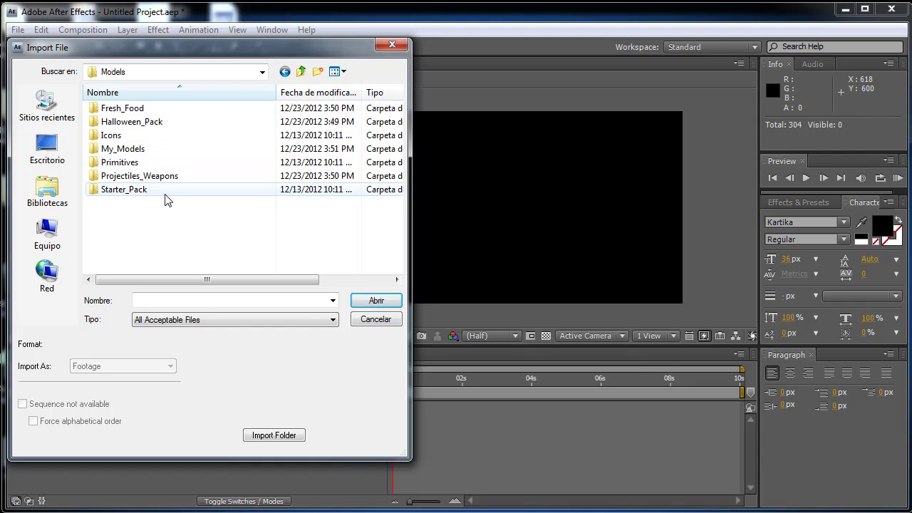
pyautogui.click(156, 154)
pyautogui.doubleClick(163, 148)
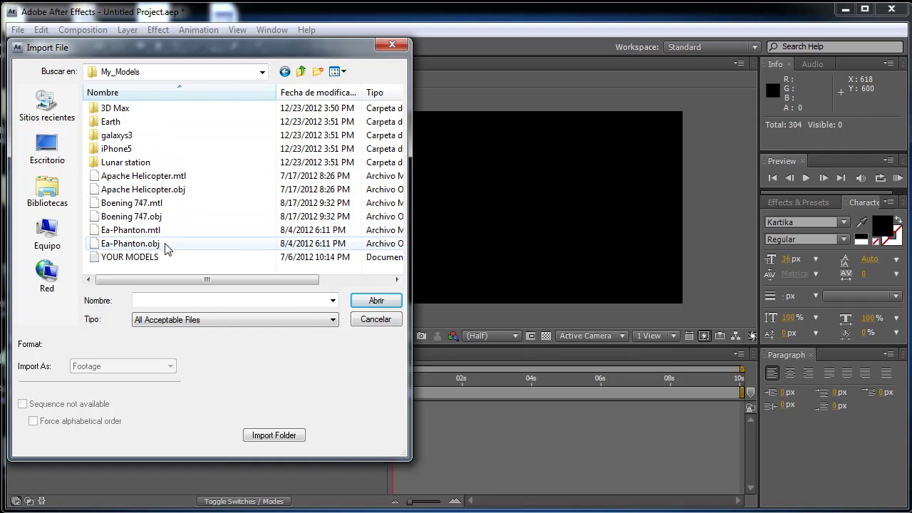
pyautogui.click(176, 242)
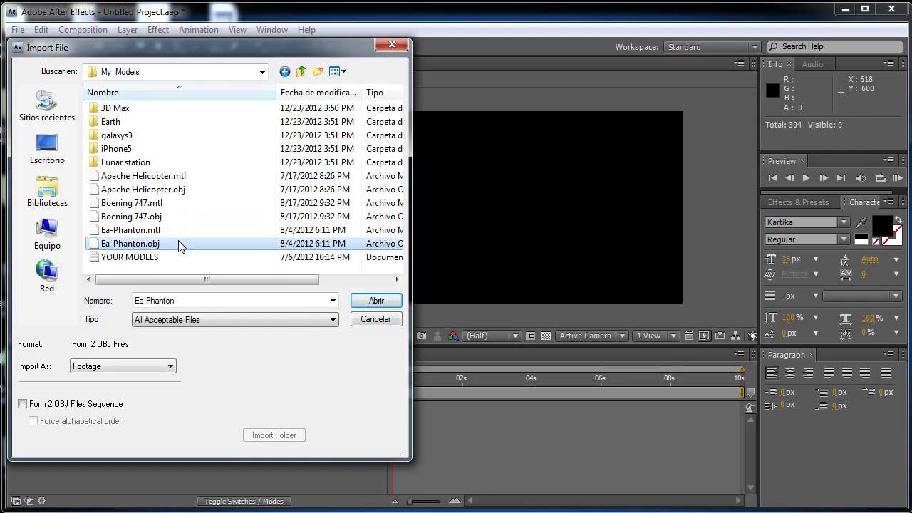
pyautogui.click(376, 300)
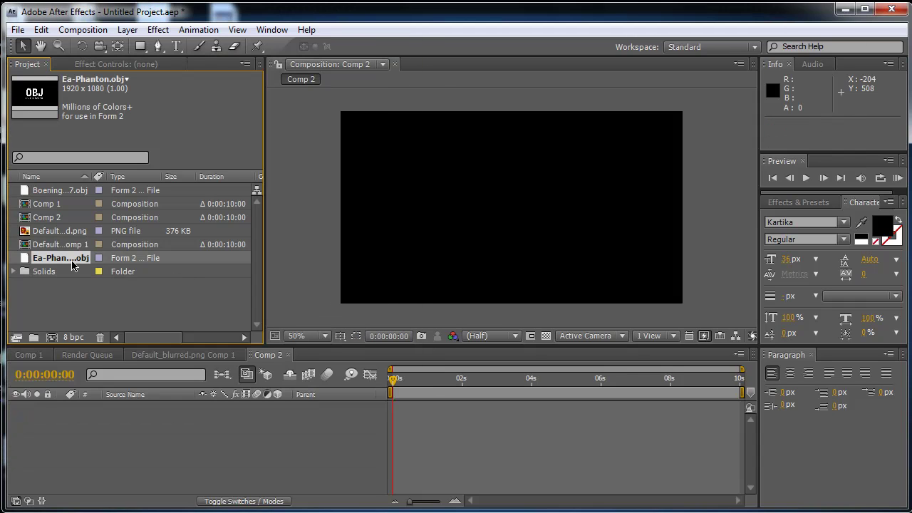
# Add Ea-Phanton.obj to Comp 2 and create a new black solid above it.
pyautogui.moveTo(64, 262); pyautogui.dragTo(179, 481)
pyautogui.rightClick(274, 453)
pyautogui.moveTo(391, 377)
pyautogui.click(513, 413)
pyautogui.click(513, 387)
# Apply the Trapcode Form effect to the black solid and hide the Ea-Phanton.obj layer.
pyautogui.click(158, 29)
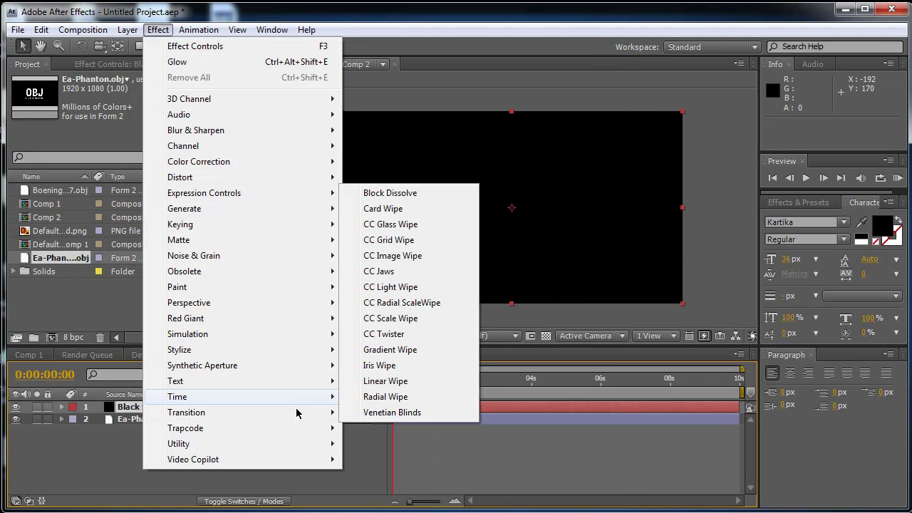
pyautogui.moveTo(289, 428)
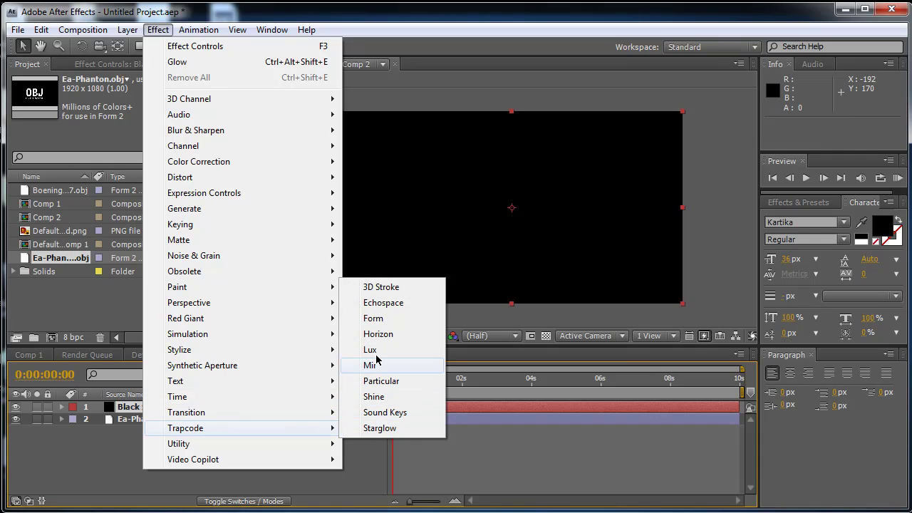
pyautogui.click(374, 318)
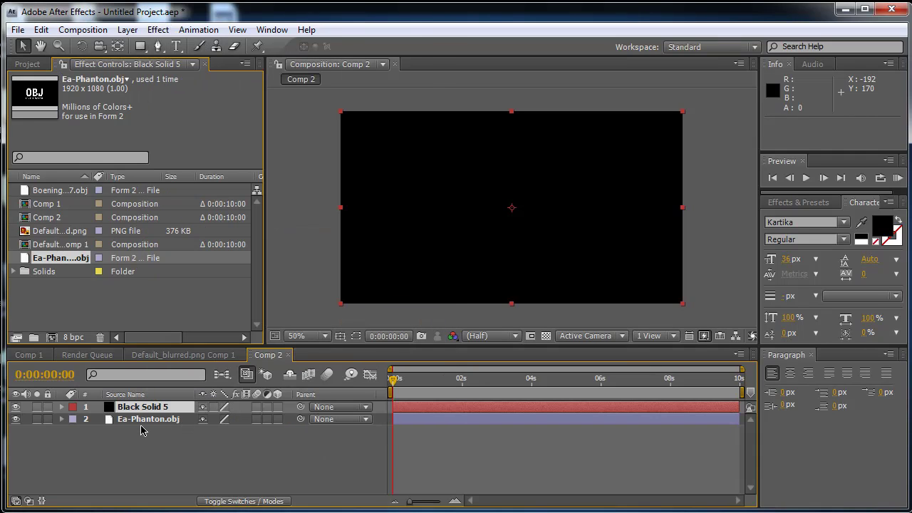
pyautogui.click(16, 420)
# Set Form's Base Form to OBJ Model and choose Ea-Phanton.obj as its 3D Model.
pyautogui.click(26, 128)
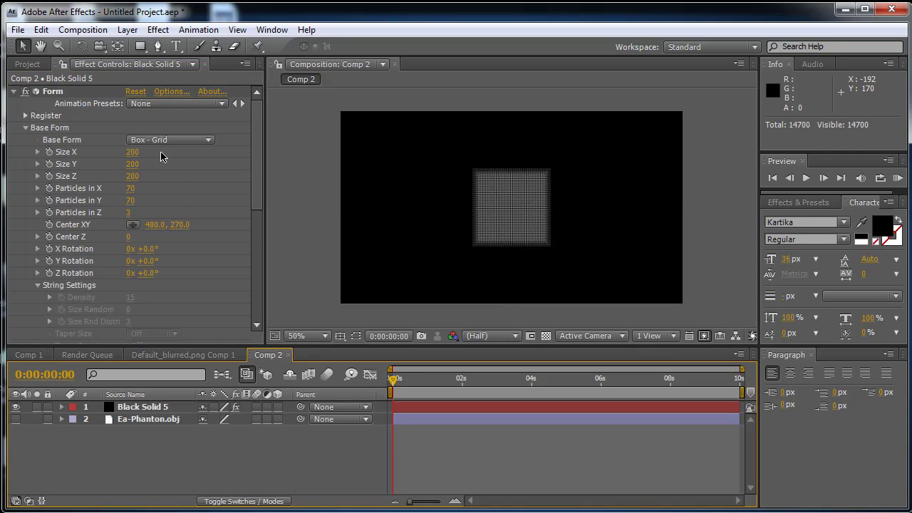
pyautogui.scroll(-1, 164, 140)
pyautogui.click(175, 104)
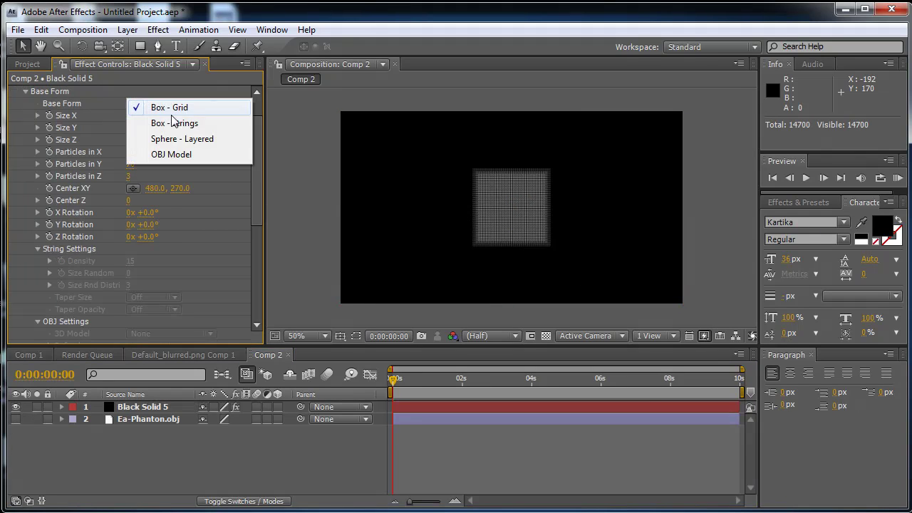
pyautogui.click(178, 154)
pyautogui.click(163, 334)
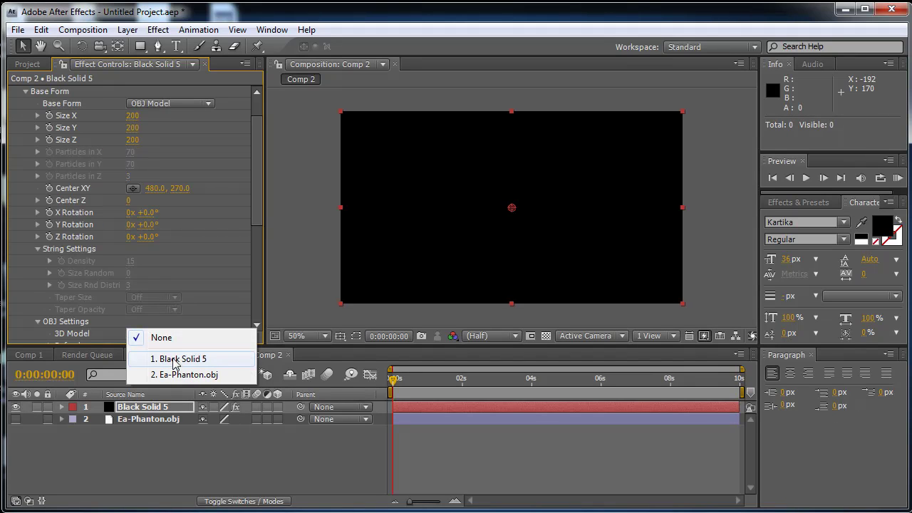
pyautogui.click(175, 372)
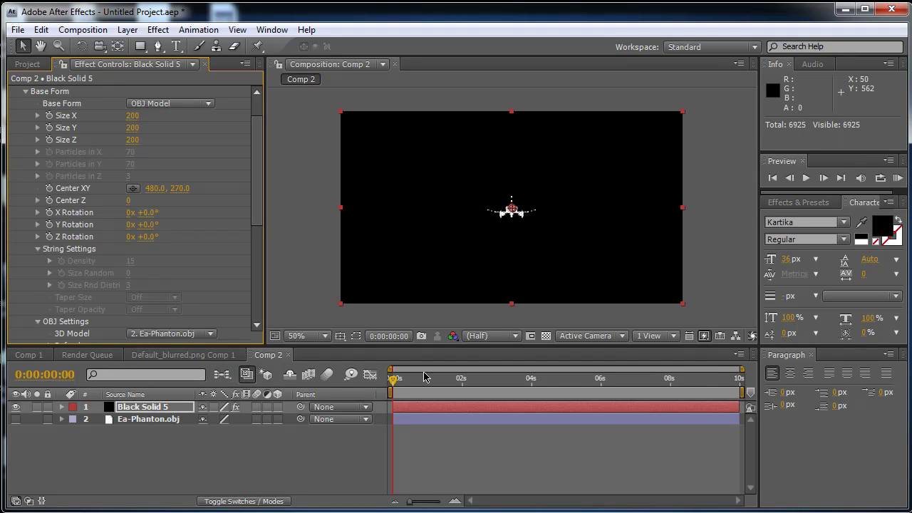
# Set the Form's Size X, Size Y and Size Z each to 700.
pyautogui.press('/')
pyautogui.press(',')
pyautogui.click(132, 116)
pyautogui.press('Tab')
pyautogui.write('70')
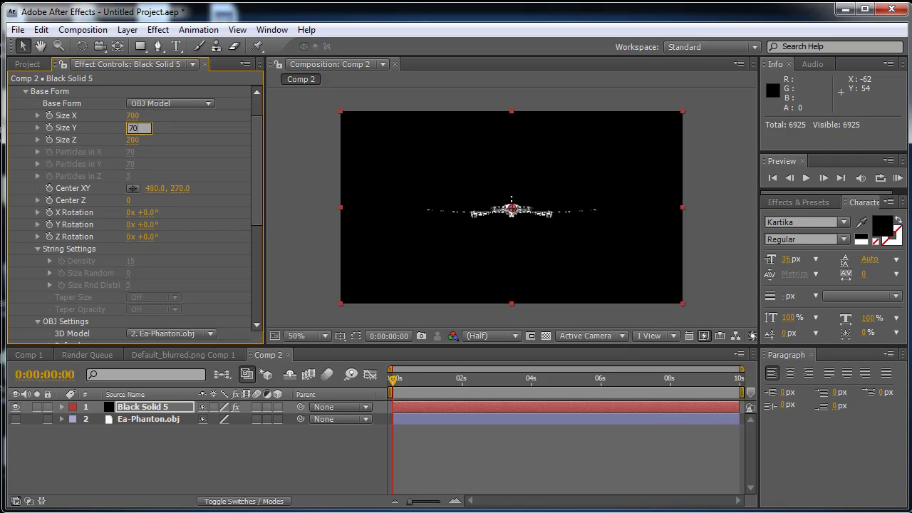
pyautogui.press('Tab')
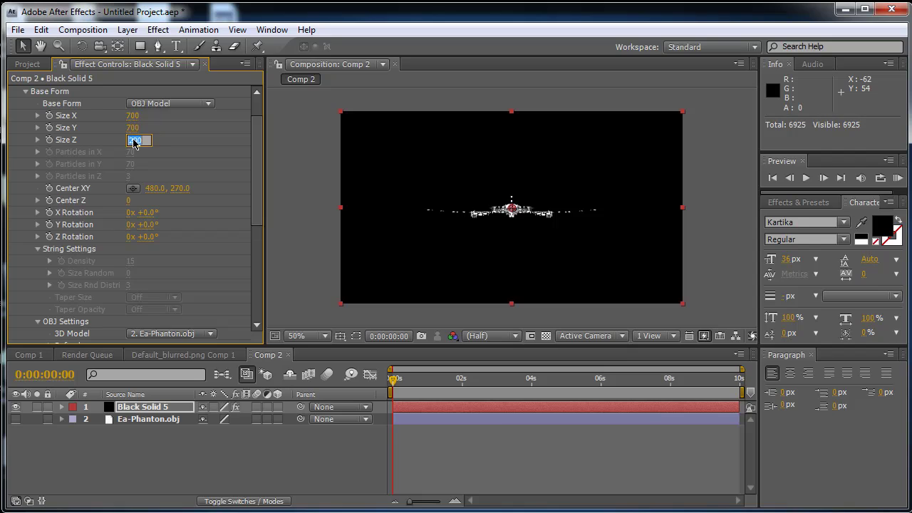
pyautogui.write('70')
pyautogui.press('Return')
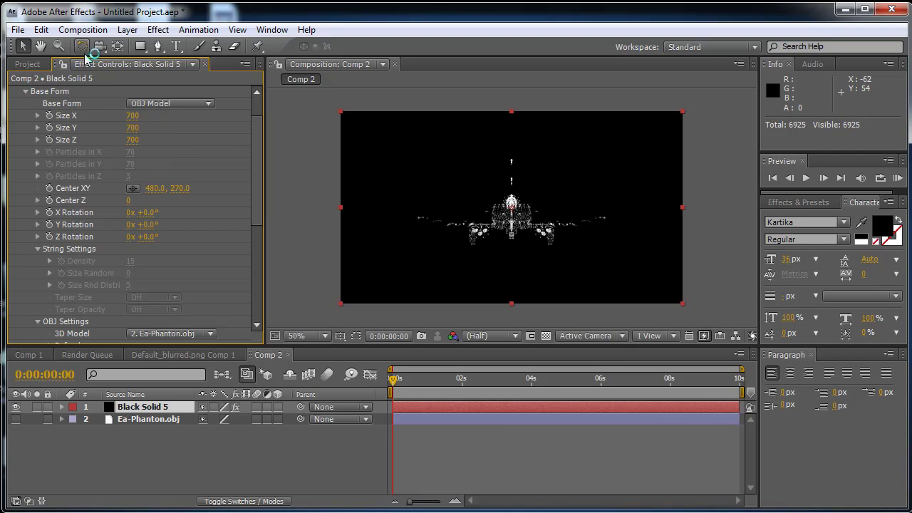
# Add a camera to Comp 2 and orbit it so the particle airplane is seen at an angle.
pyautogui.rightClick(229, 455)
pyautogui.moveTo(415, 378)
pyautogui.click(481, 444)
pyautogui.click(581, 415)
pyautogui.click(100, 46)
pyautogui.moveTo(472, 210); pyautogui.dragTo(670, 247)
pyautogui.click(22, 46)
pyautogui.click(117, 478)
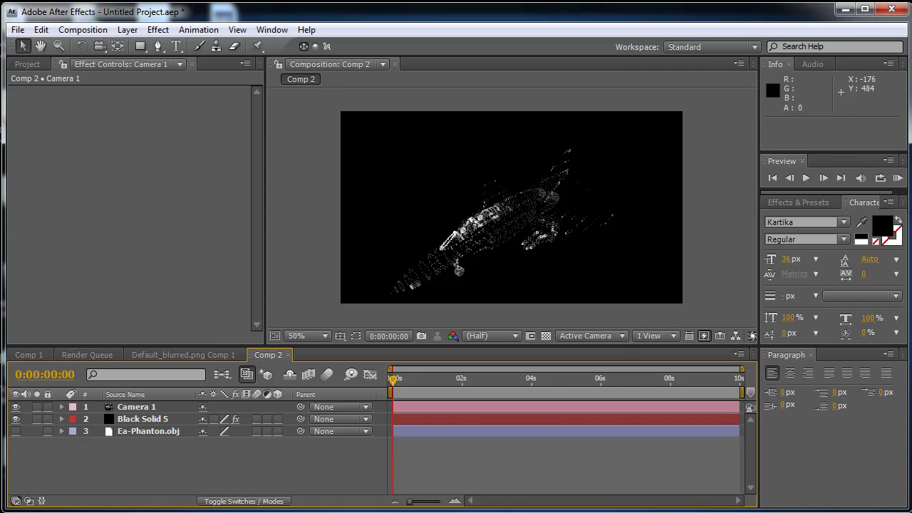
# Enable keyframing for Disperse in the black solid's Form effect and set it to 1000 at 0:00:00:00.
pyautogui.click(147, 420)
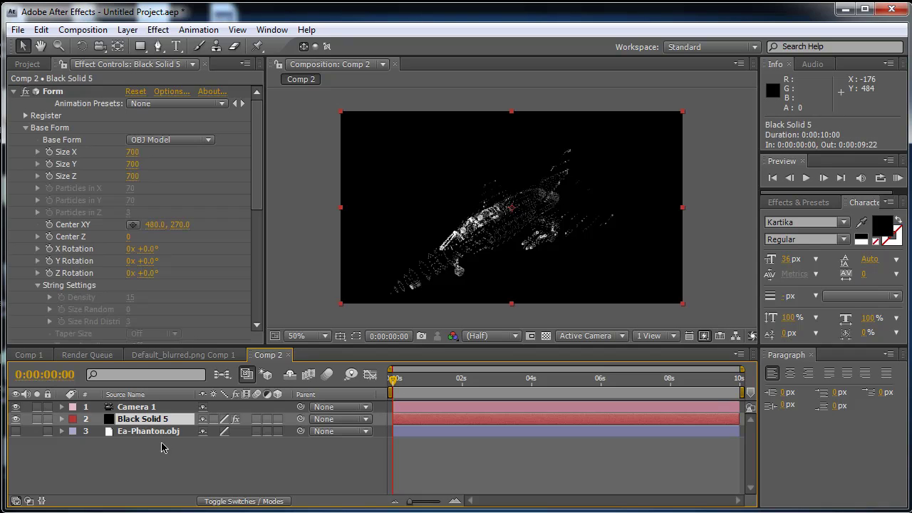
pyautogui.click(26, 127)
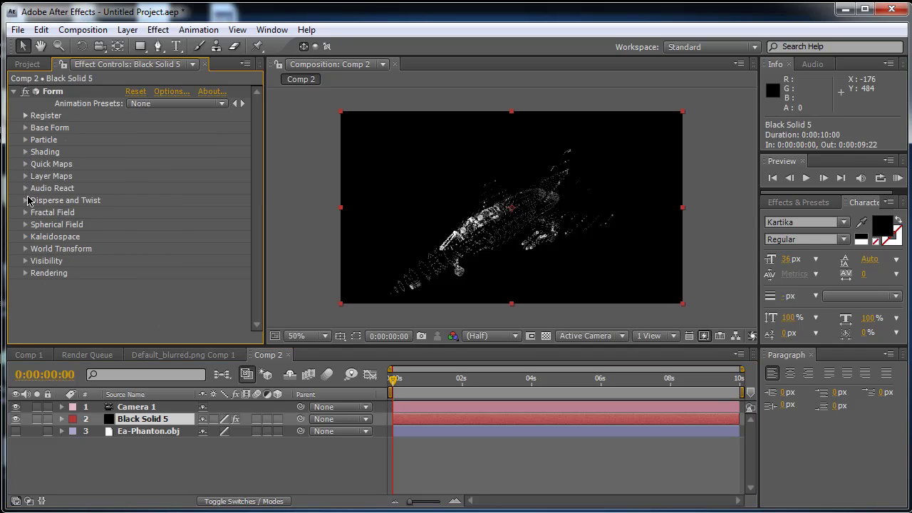
pyautogui.click(26, 202)
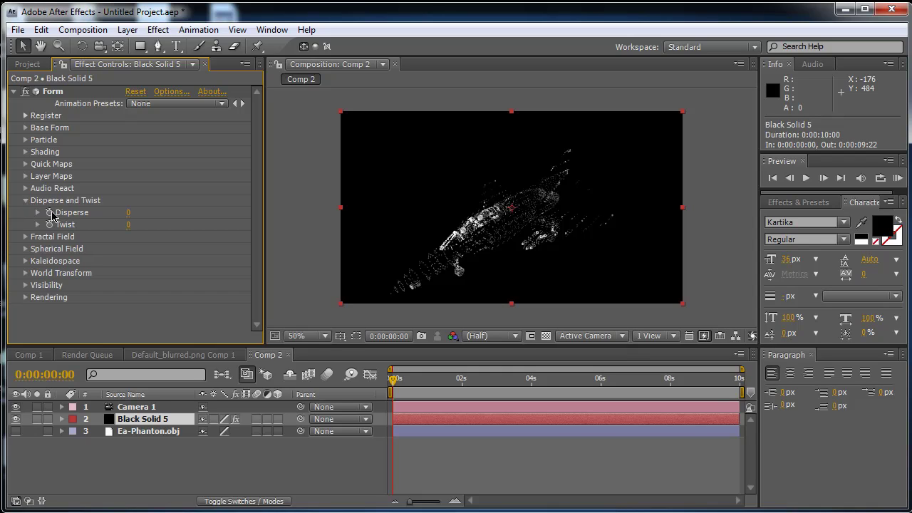
pyautogui.click(49, 212)
pyautogui.click(129, 214)
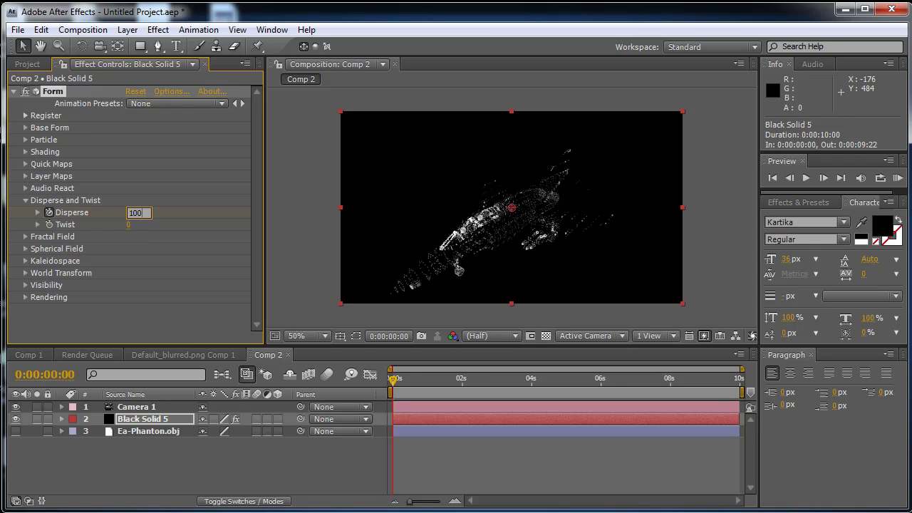
pyautogui.press('Return')
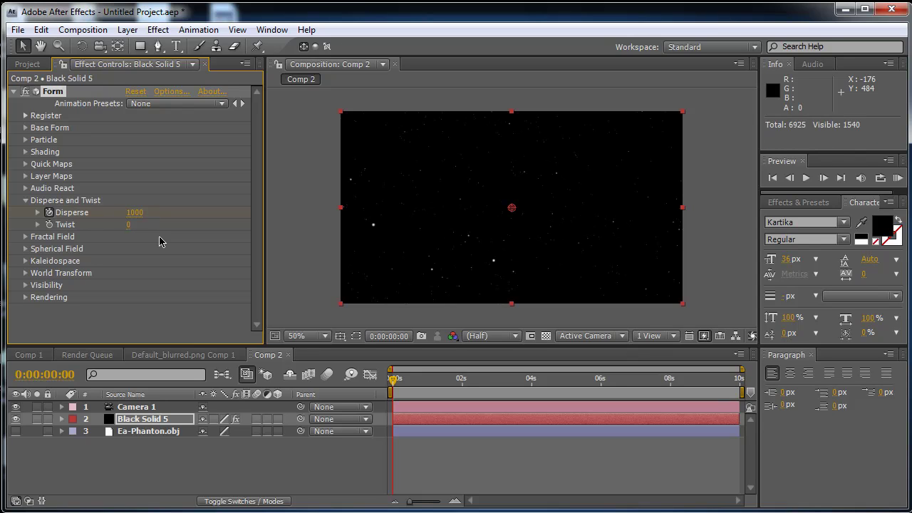
# Add a Disperse keyframe with a value of 0 at 0:00:02:07.
pyautogui.click(473, 380)
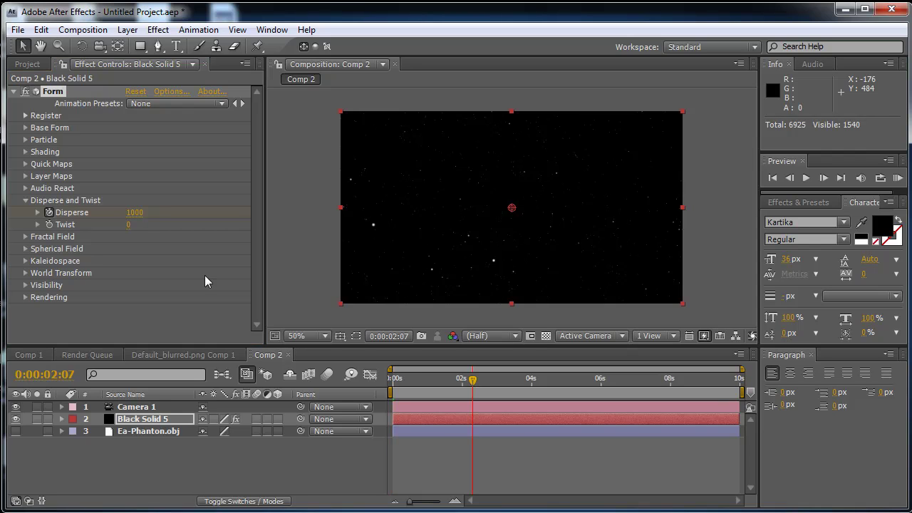
pyautogui.click(143, 212)
pyautogui.write('0')
pyautogui.press('Return')
# Play a RAM preview of the disperse animation and reveal the black solid's keyframes.
pyautogui.press('KP_0')
pyautogui.hotkey('ctrl', 'z')
pyautogui.click(898, 178)
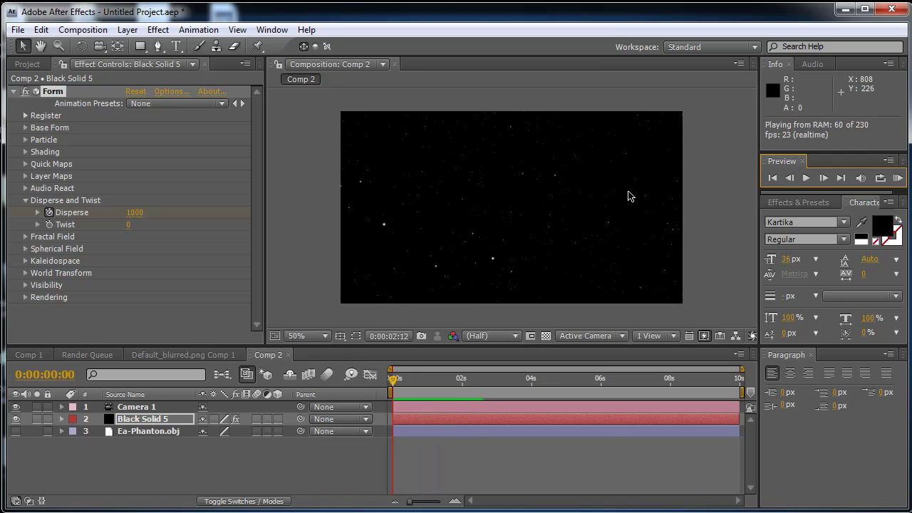
pyautogui.press('space')
pyautogui.press('u')
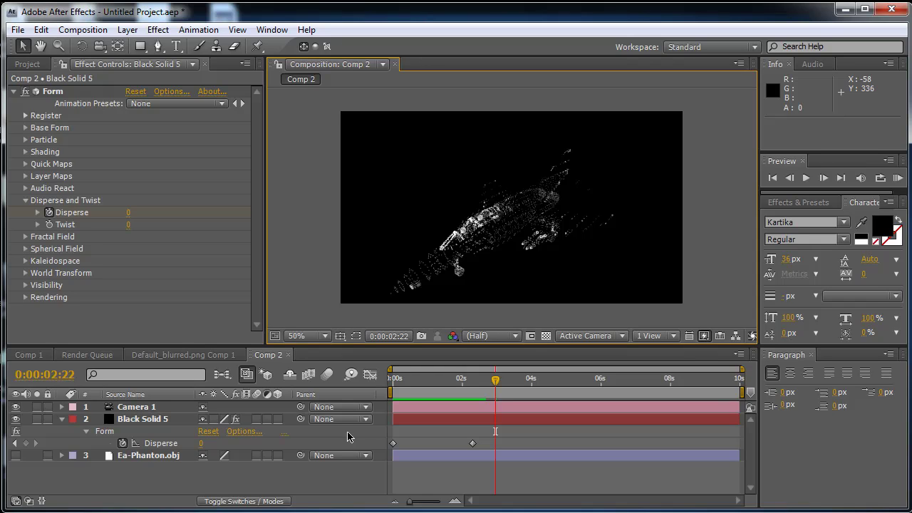
# Bring up the project's list of footage and compositions.
pyautogui.click(27, 66)
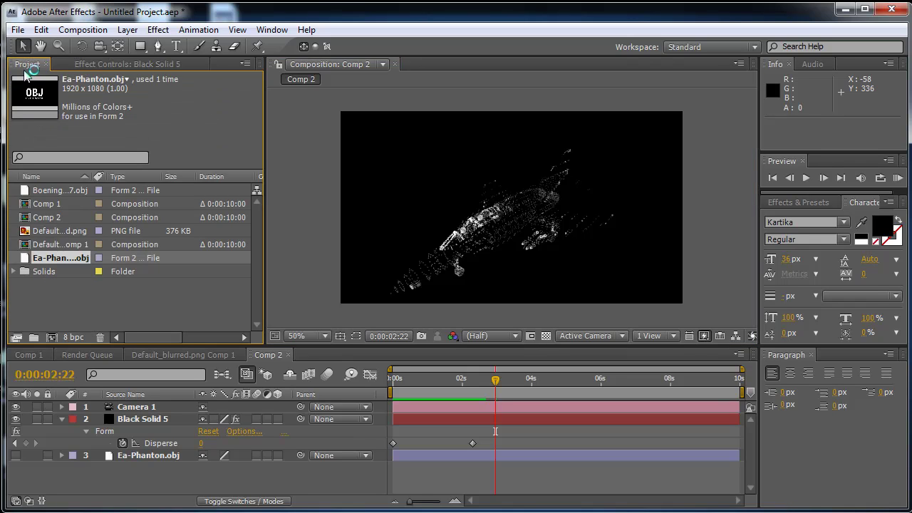